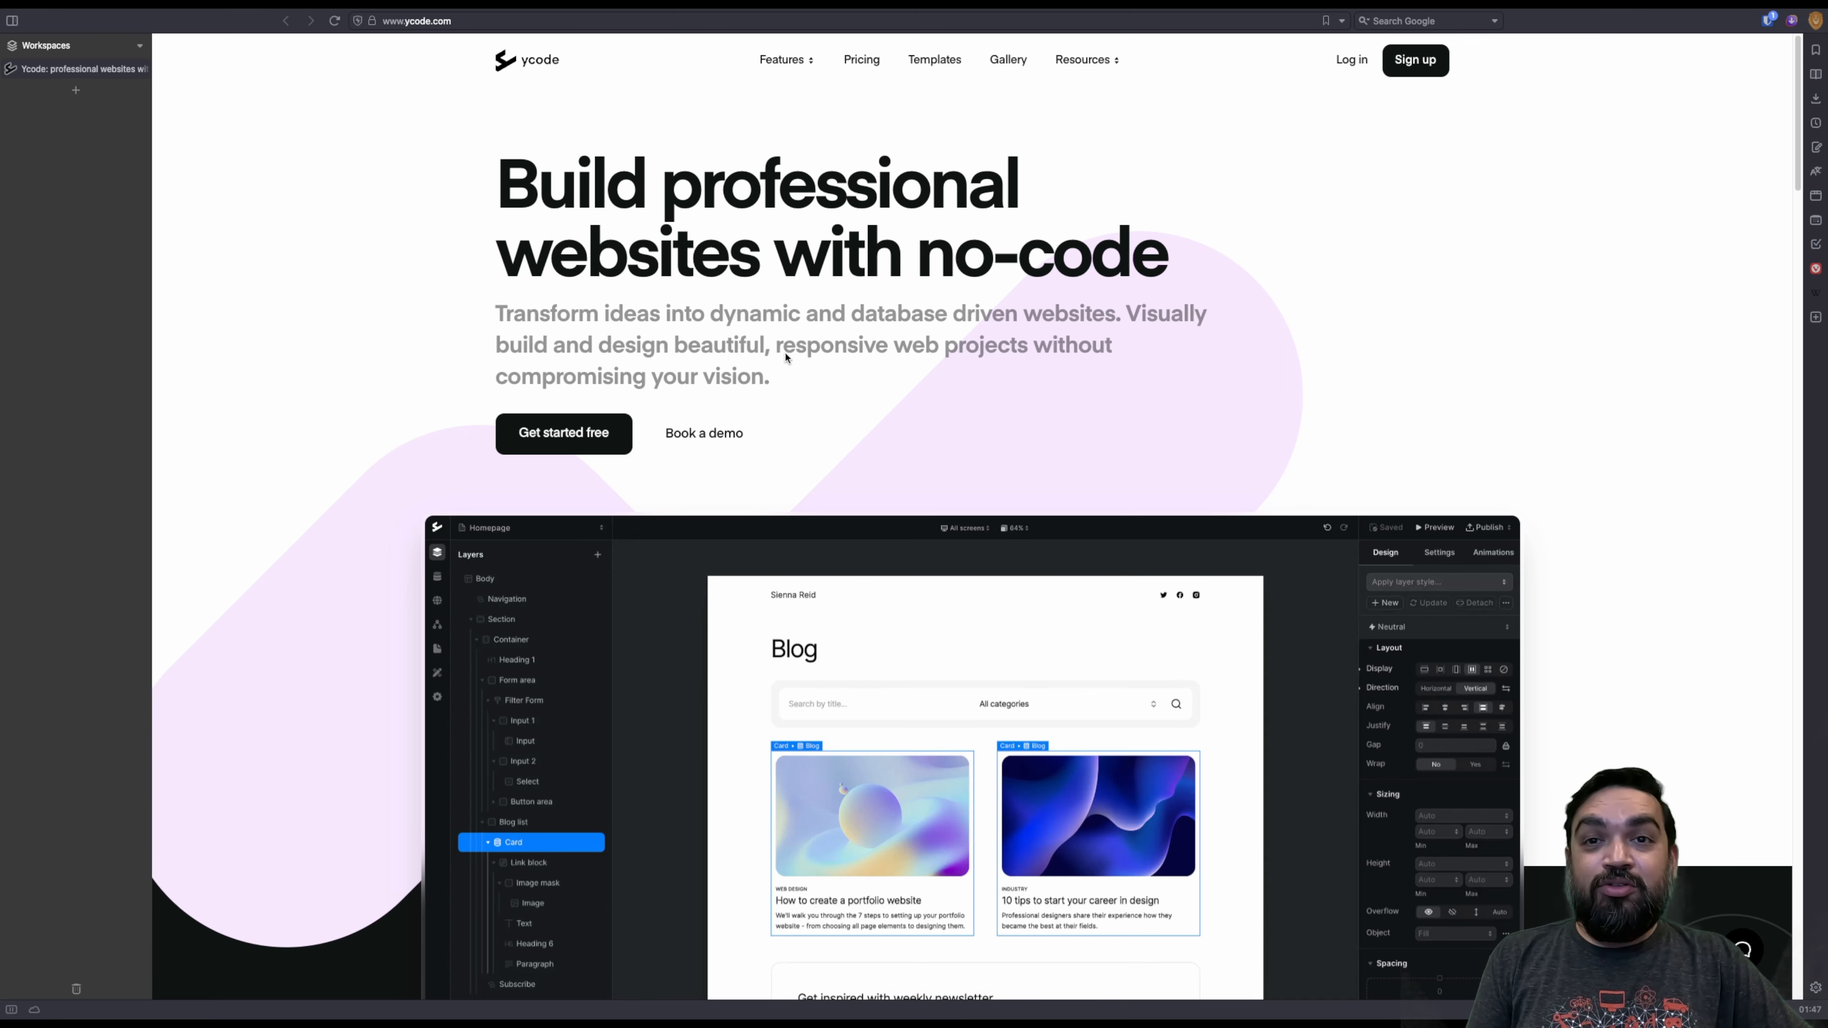
Step: Look through the Ycode home page down to the footer, covering the features, templates and pricing plans
{"action": "scroll", "coordinate": [785, 357], "scroll_direction": "down", "scroll_amount": 15}
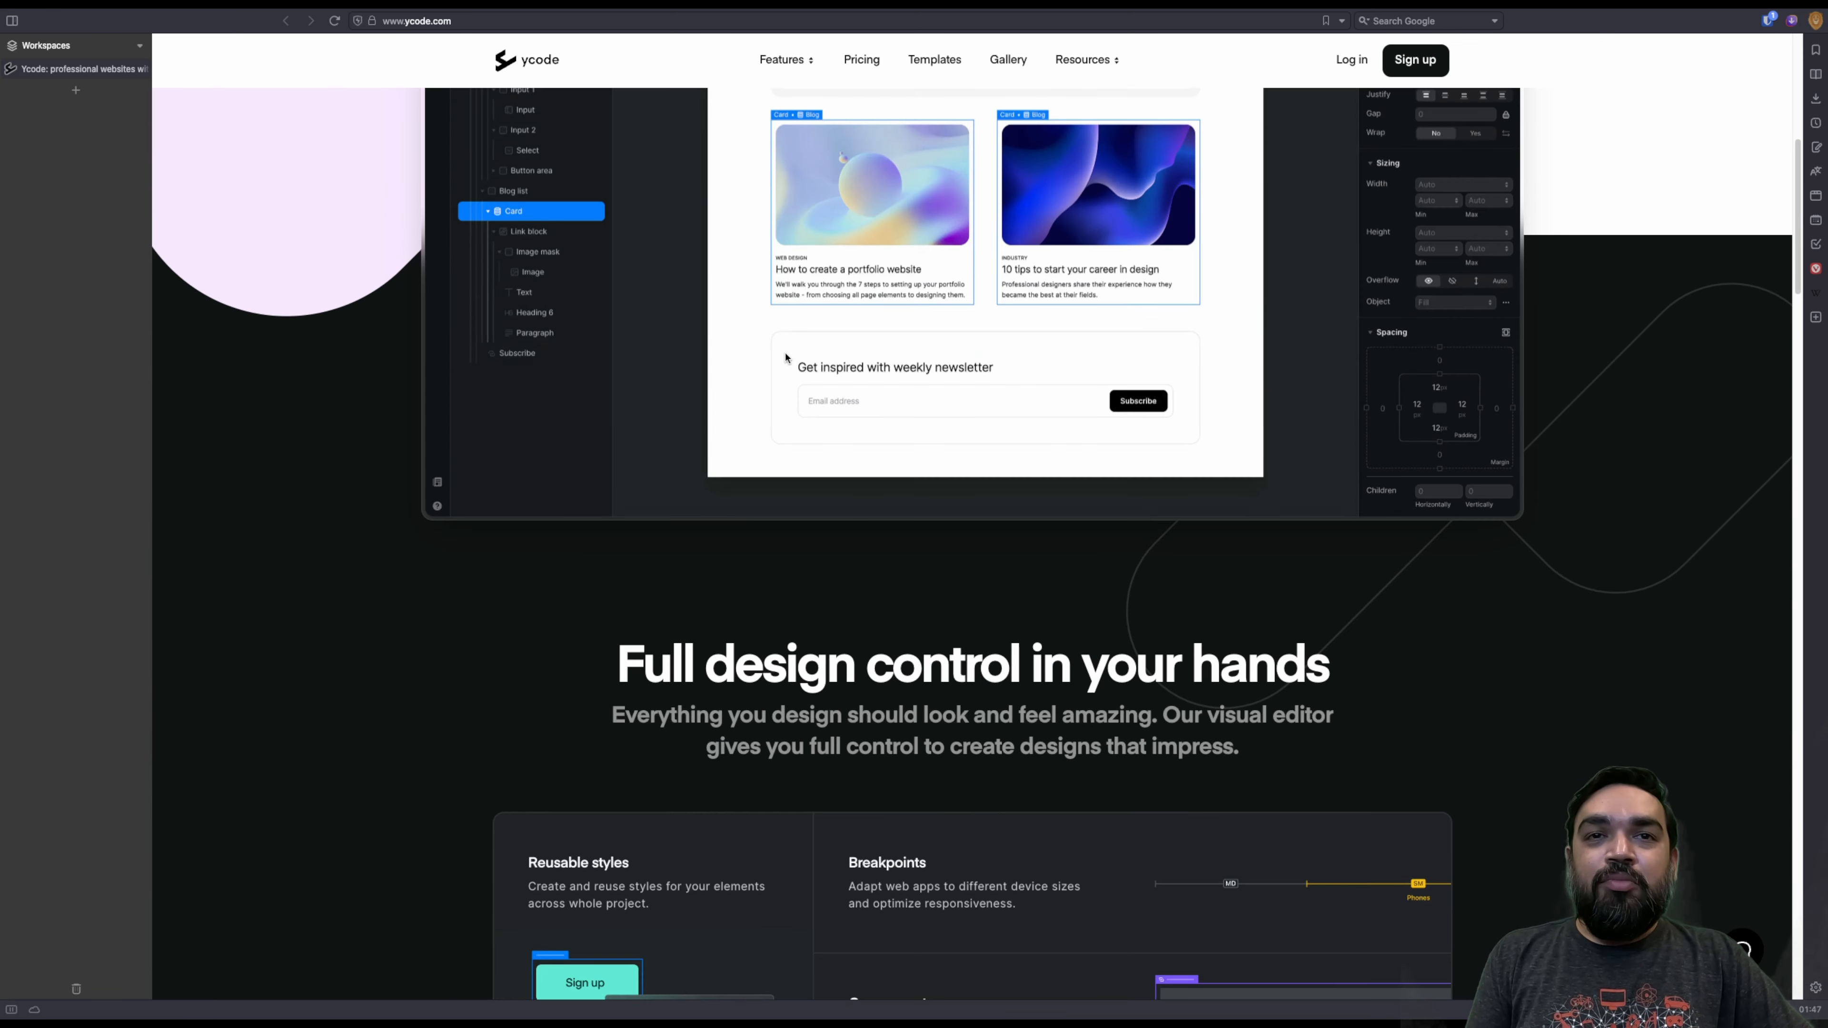
{"action": "scroll", "coordinate": [785, 357], "scroll_direction": "down", "scroll_amount": 10}
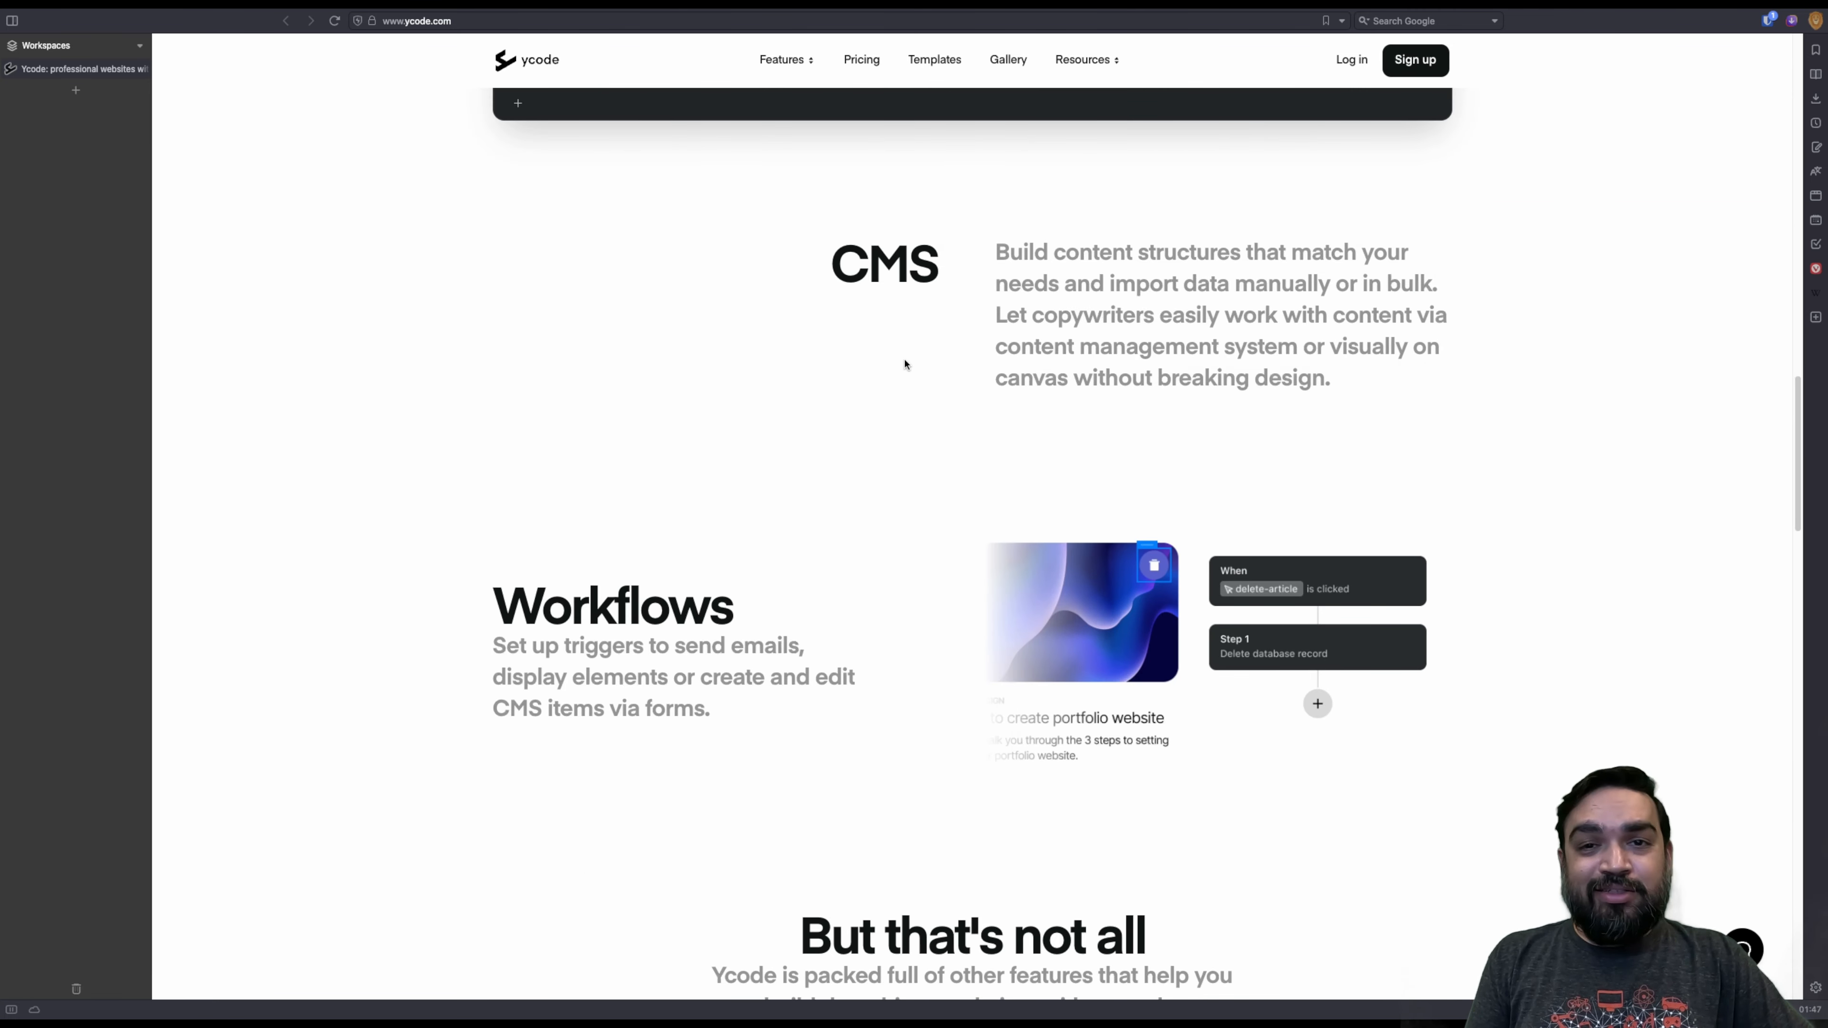
{"action": "scroll", "coordinate": [1389, 368], "scroll_direction": "down", "scroll_amount": 3}
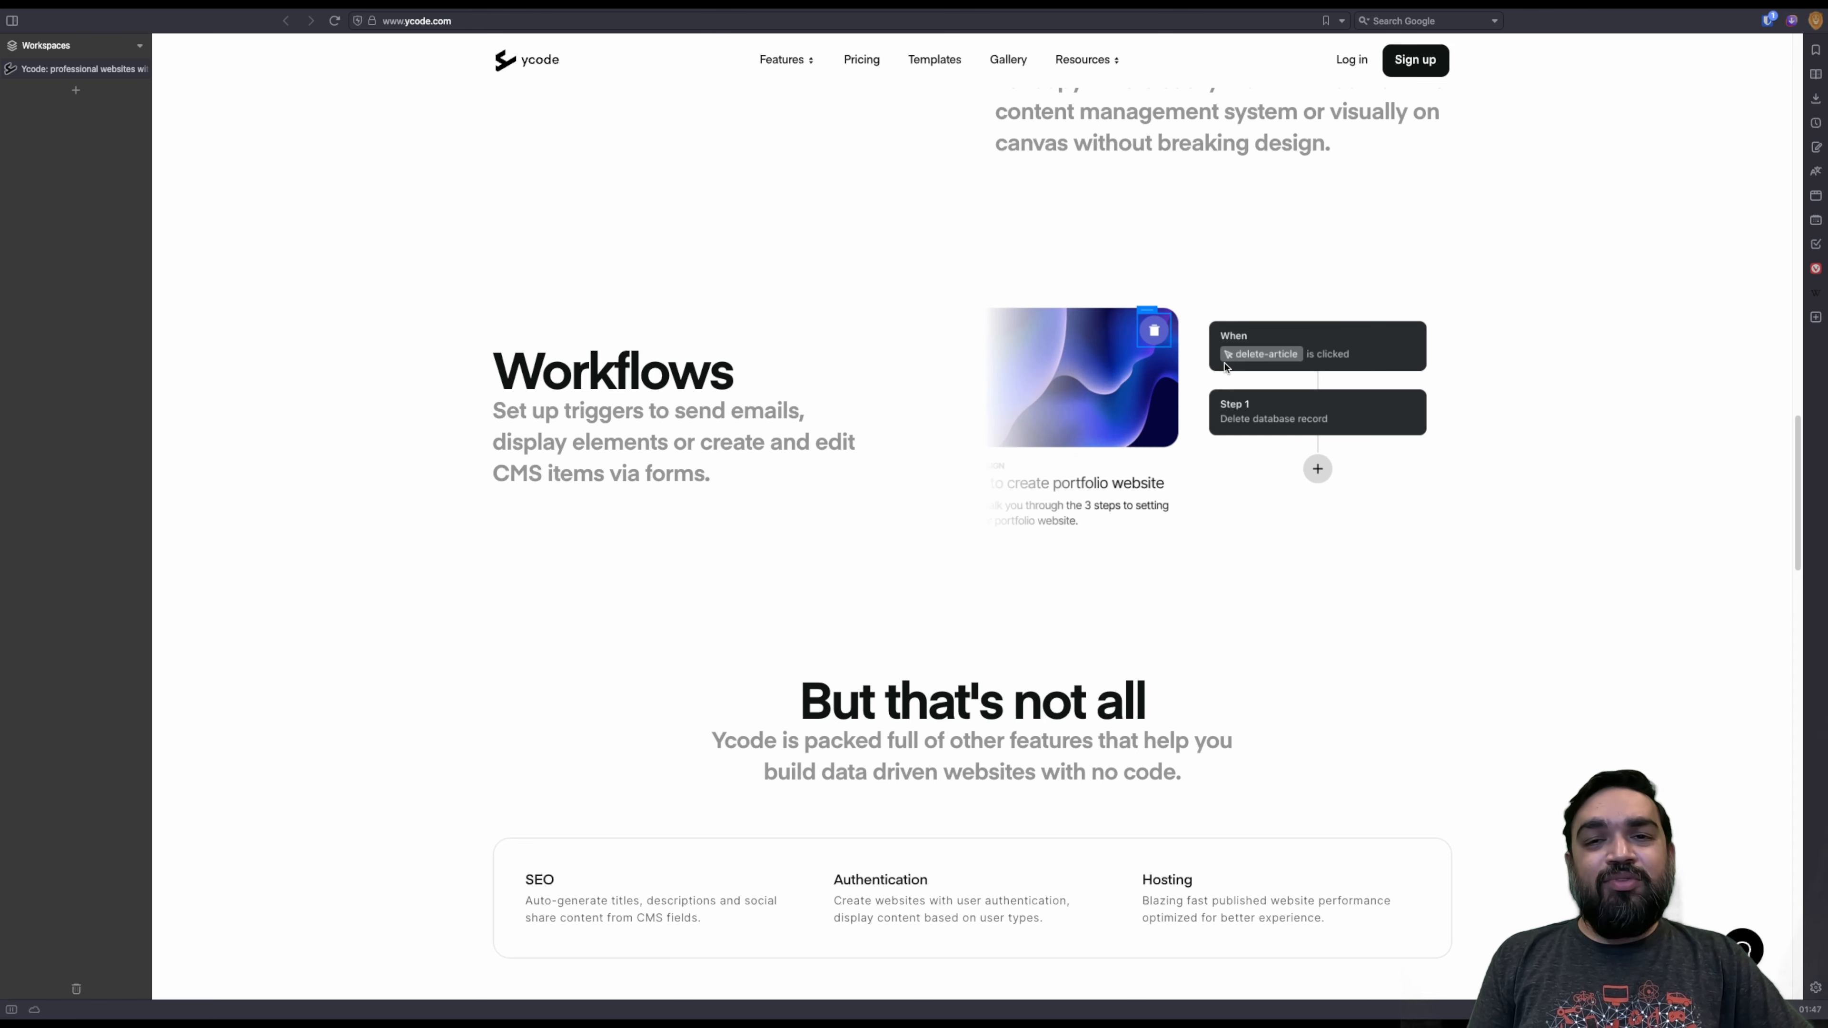
{"action": "scroll", "coordinate": [1223, 366], "scroll_direction": "down", "scroll_amount": 10}
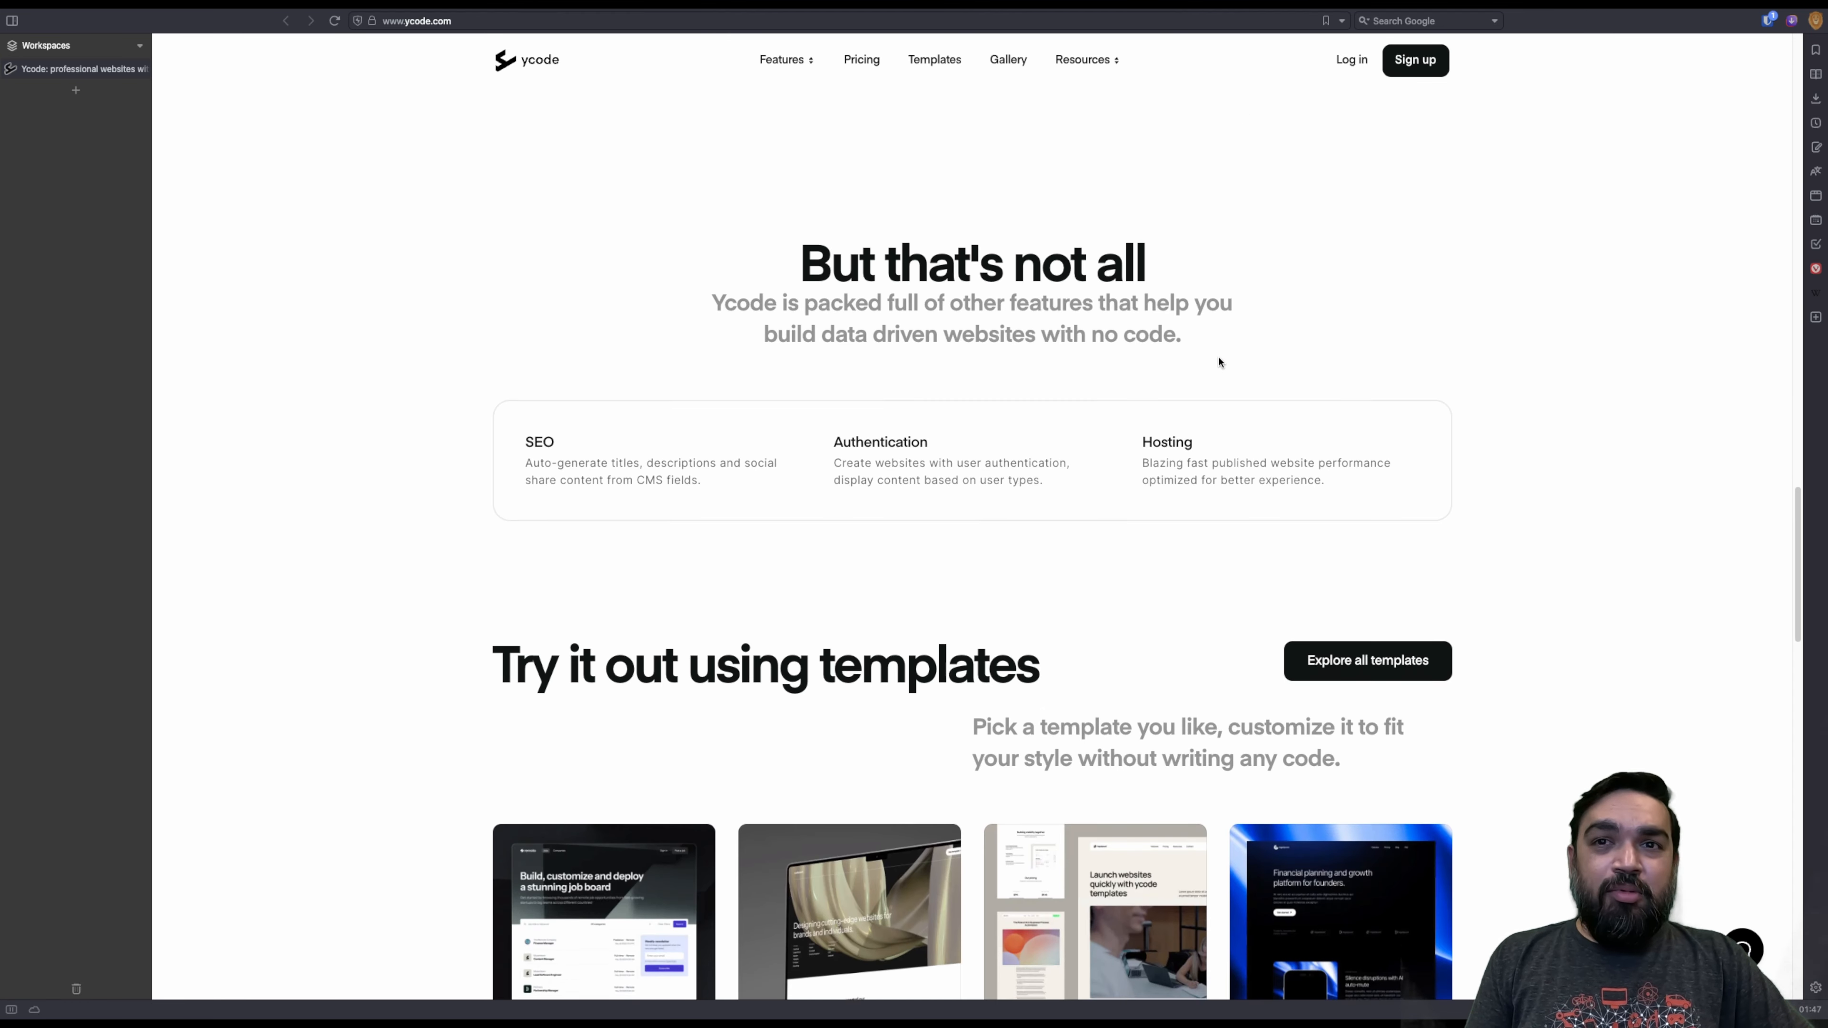
{"action": "scroll", "coordinate": [1220, 362], "scroll_direction": "down", "scroll_amount": 3}
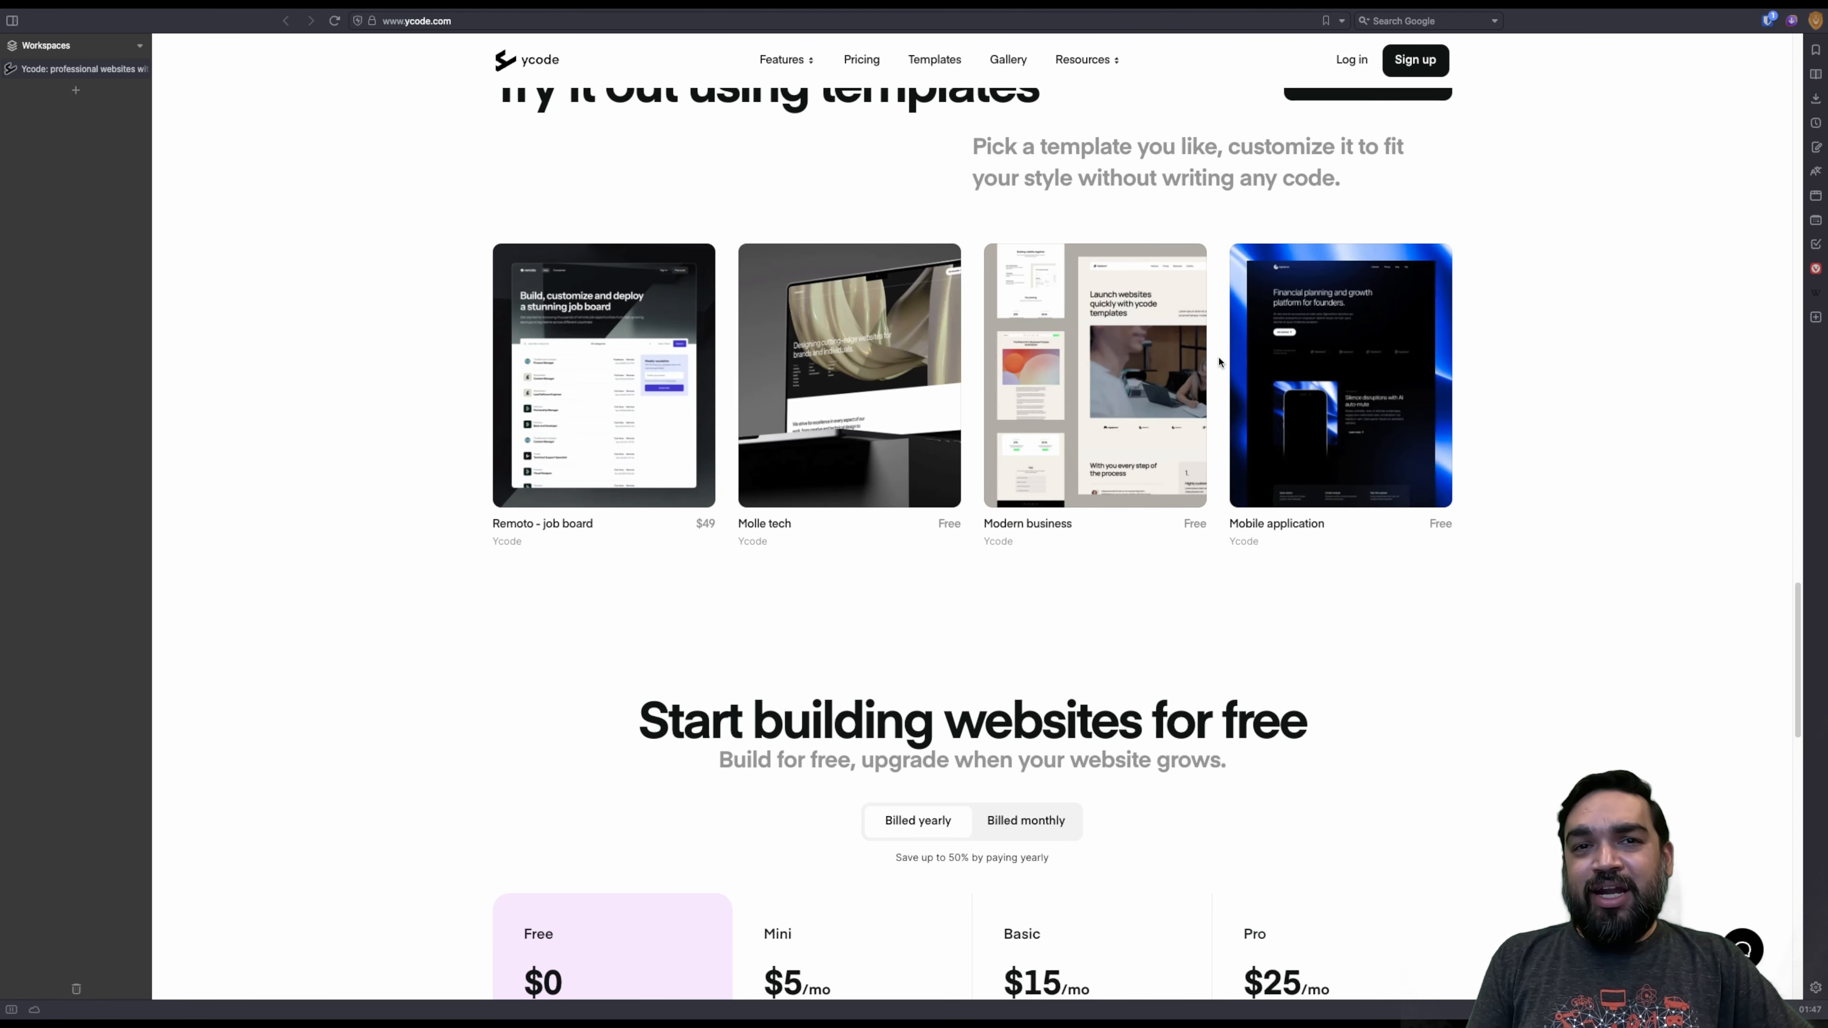
{"action": "scroll", "coordinate": [1152, 353], "scroll_direction": "down", "scroll_amount": 10}
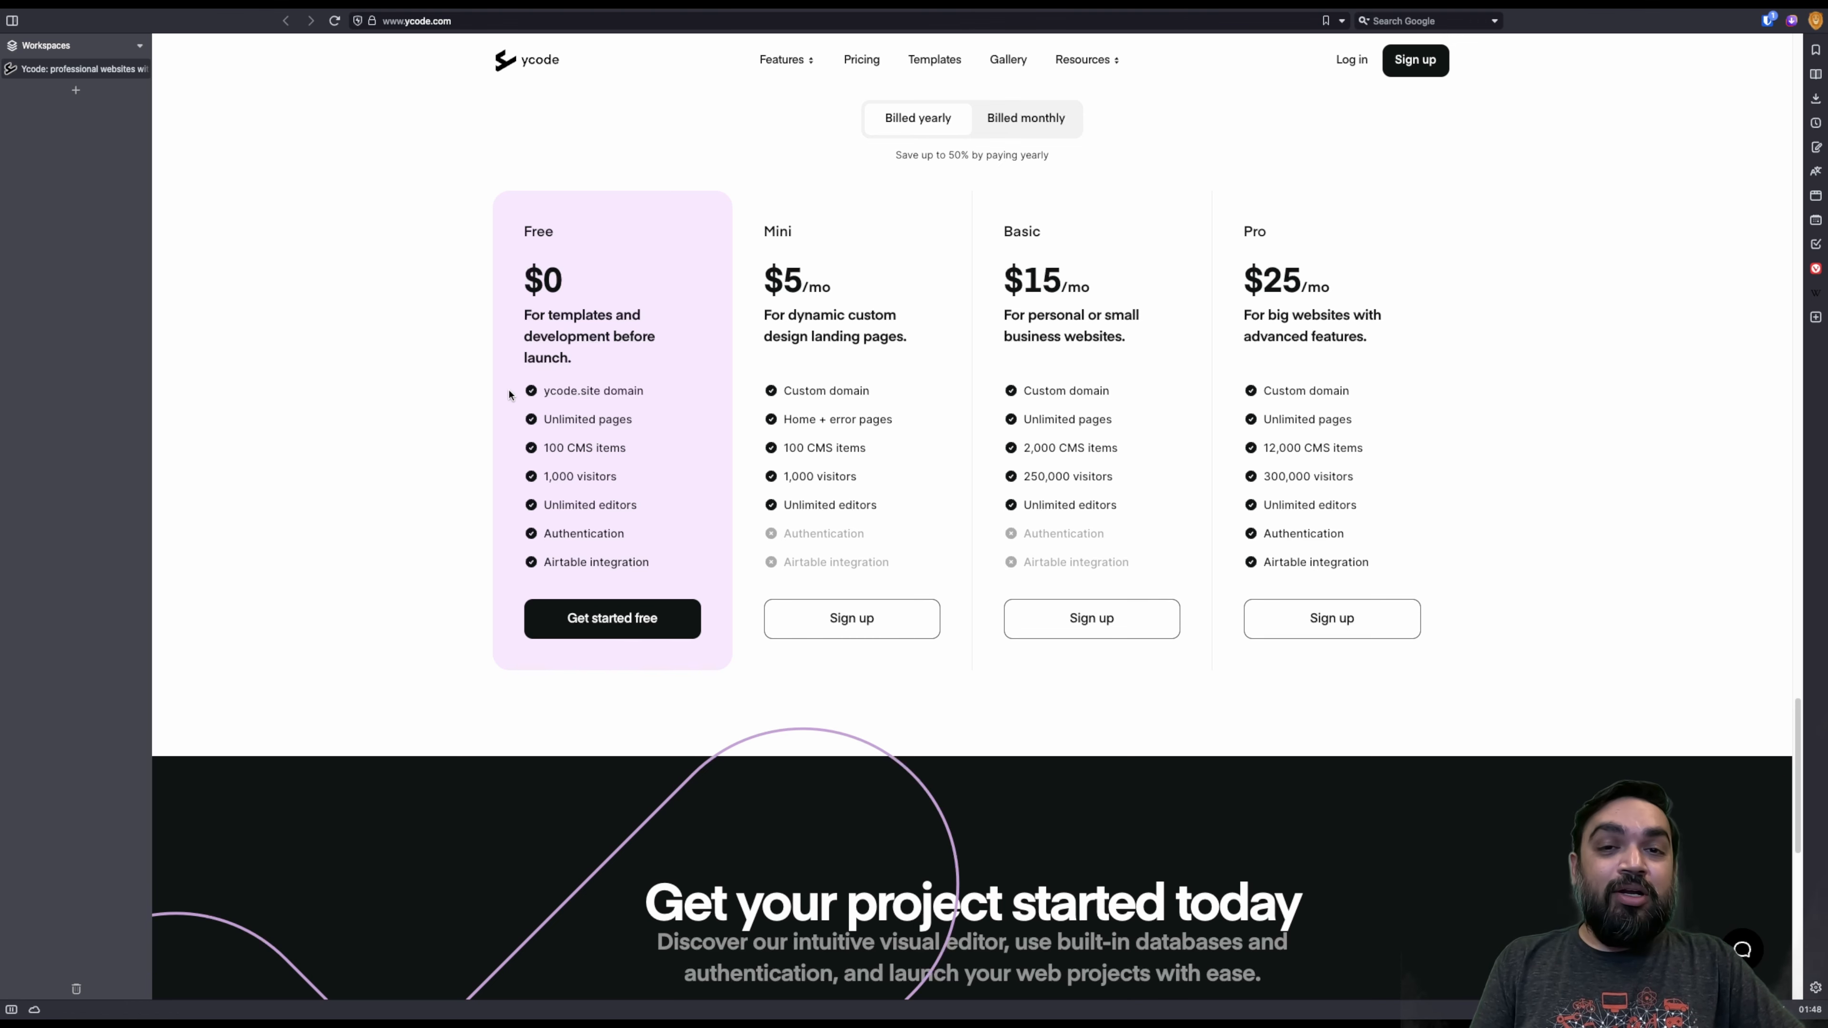
{"action": "scroll", "coordinate": [509, 394], "scroll_direction": "down", "scroll_amount": 10}
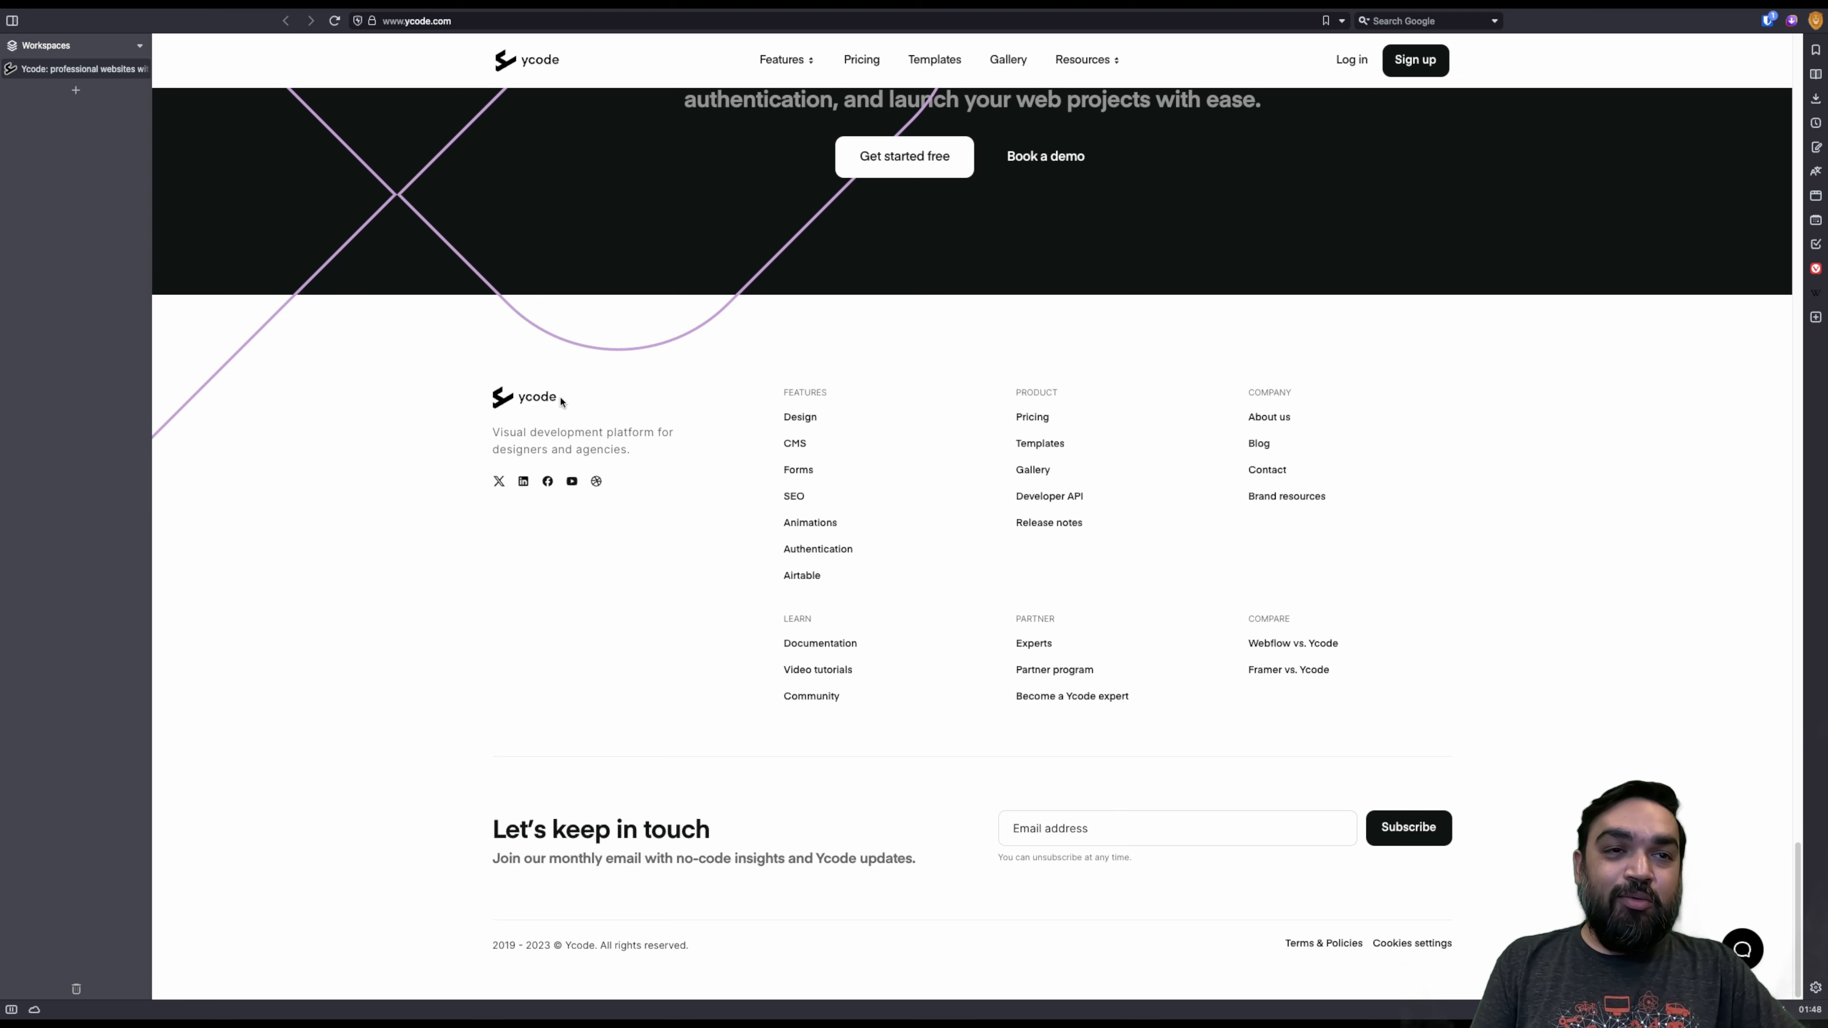
Step: Log in to Ycode and start a new project
{"action": "left_click", "coordinate": [1352, 61]}
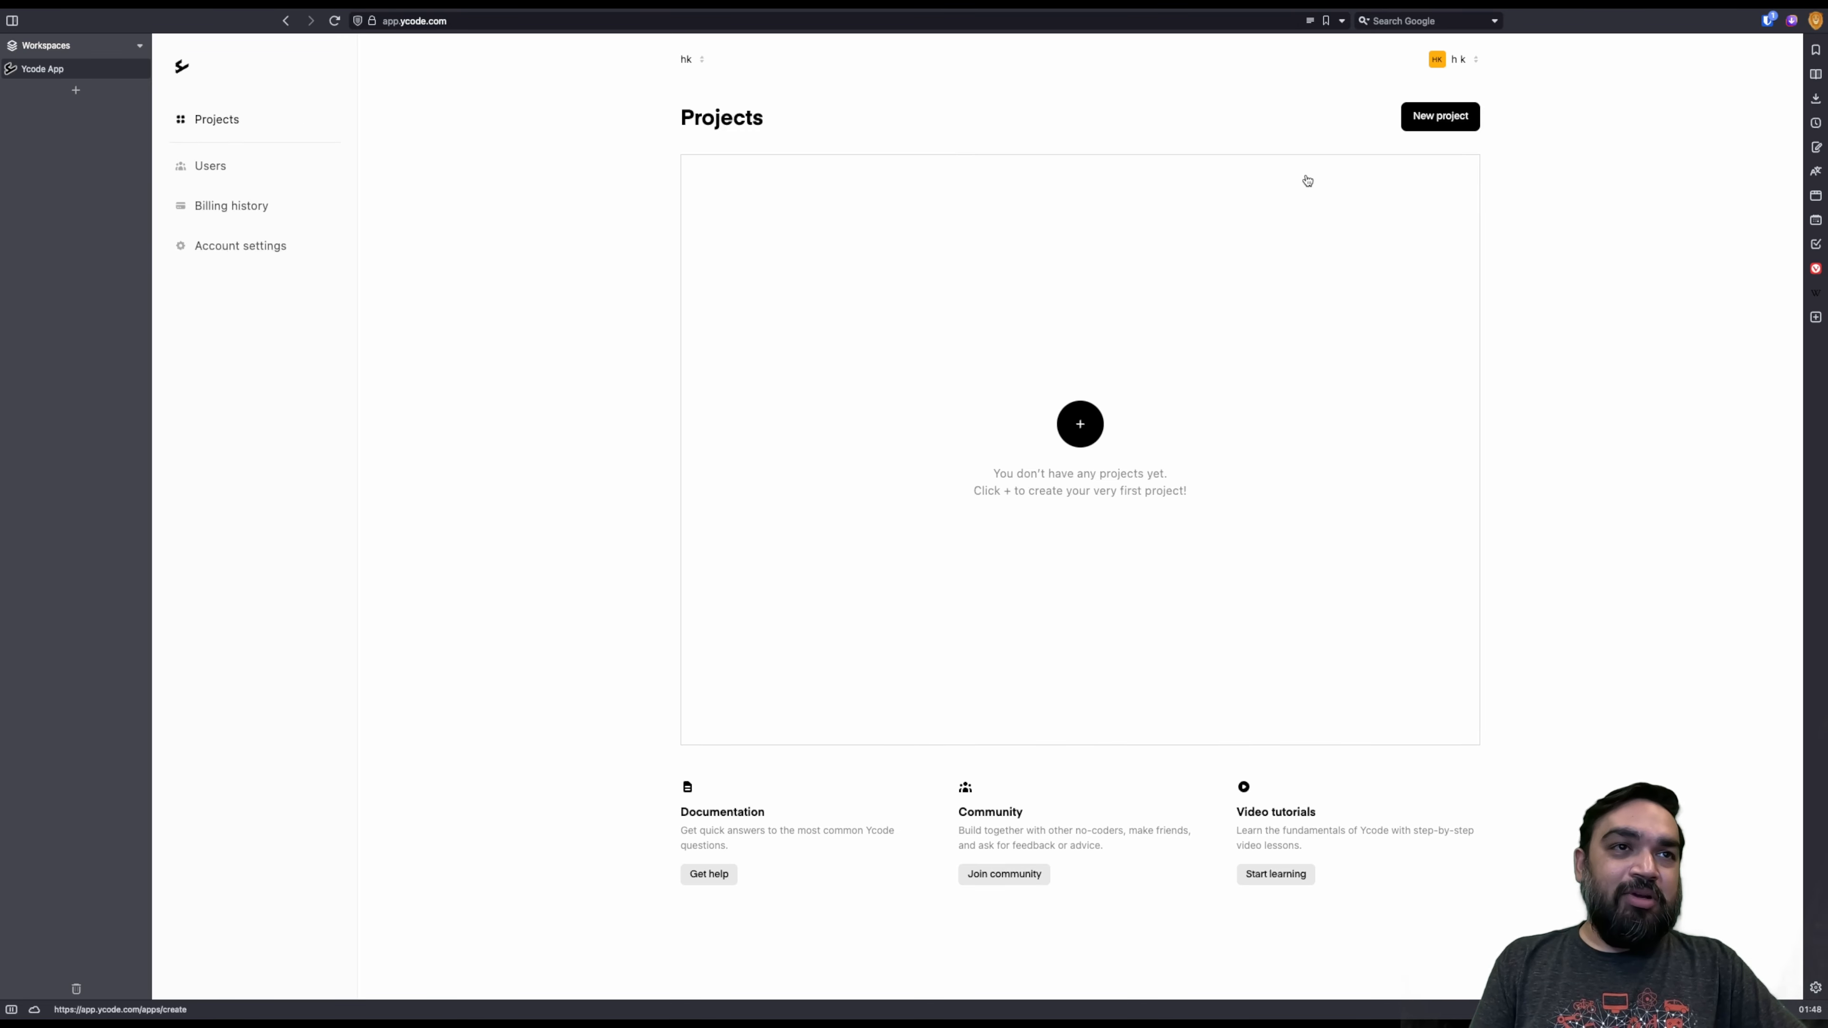
{"action": "left_click", "coordinate": [1450, 119]}
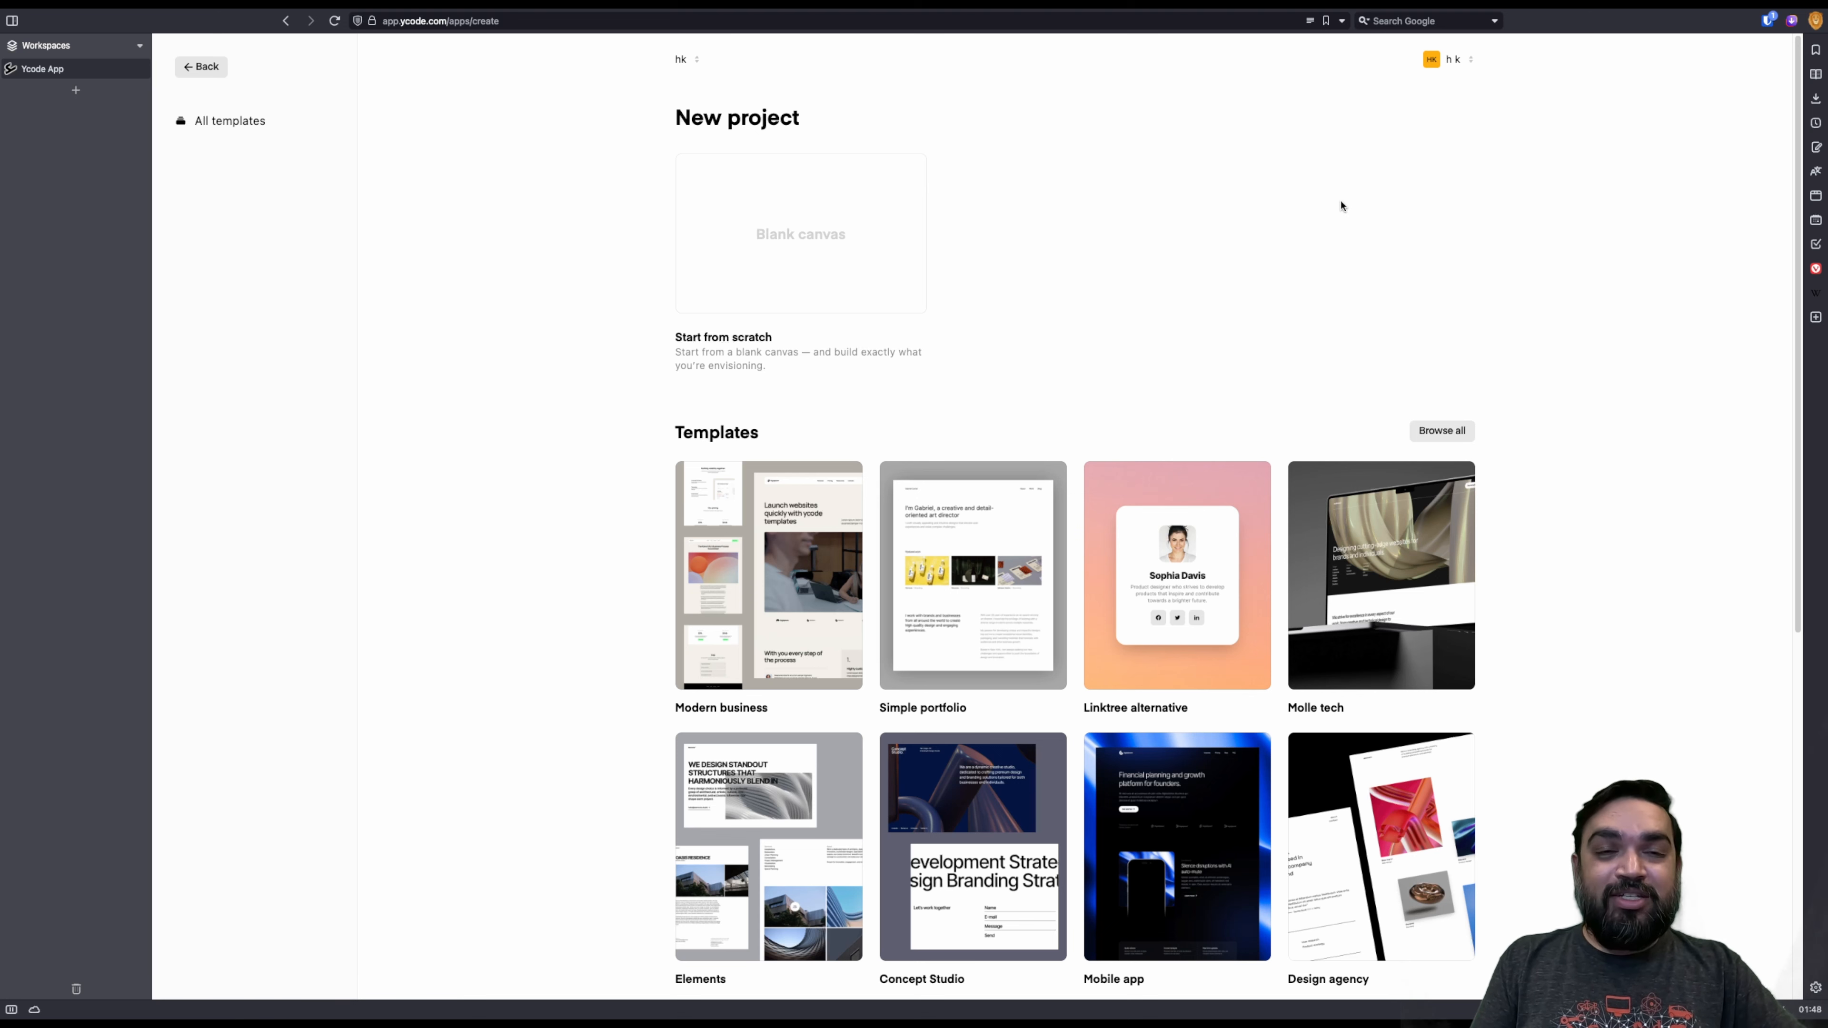
Step: Browse the project templates, preview the Waitlist template and return to the template gallery
{"action": "scroll", "coordinate": [1350, 391], "scroll_direction": "down", "scroll_amount": 3}
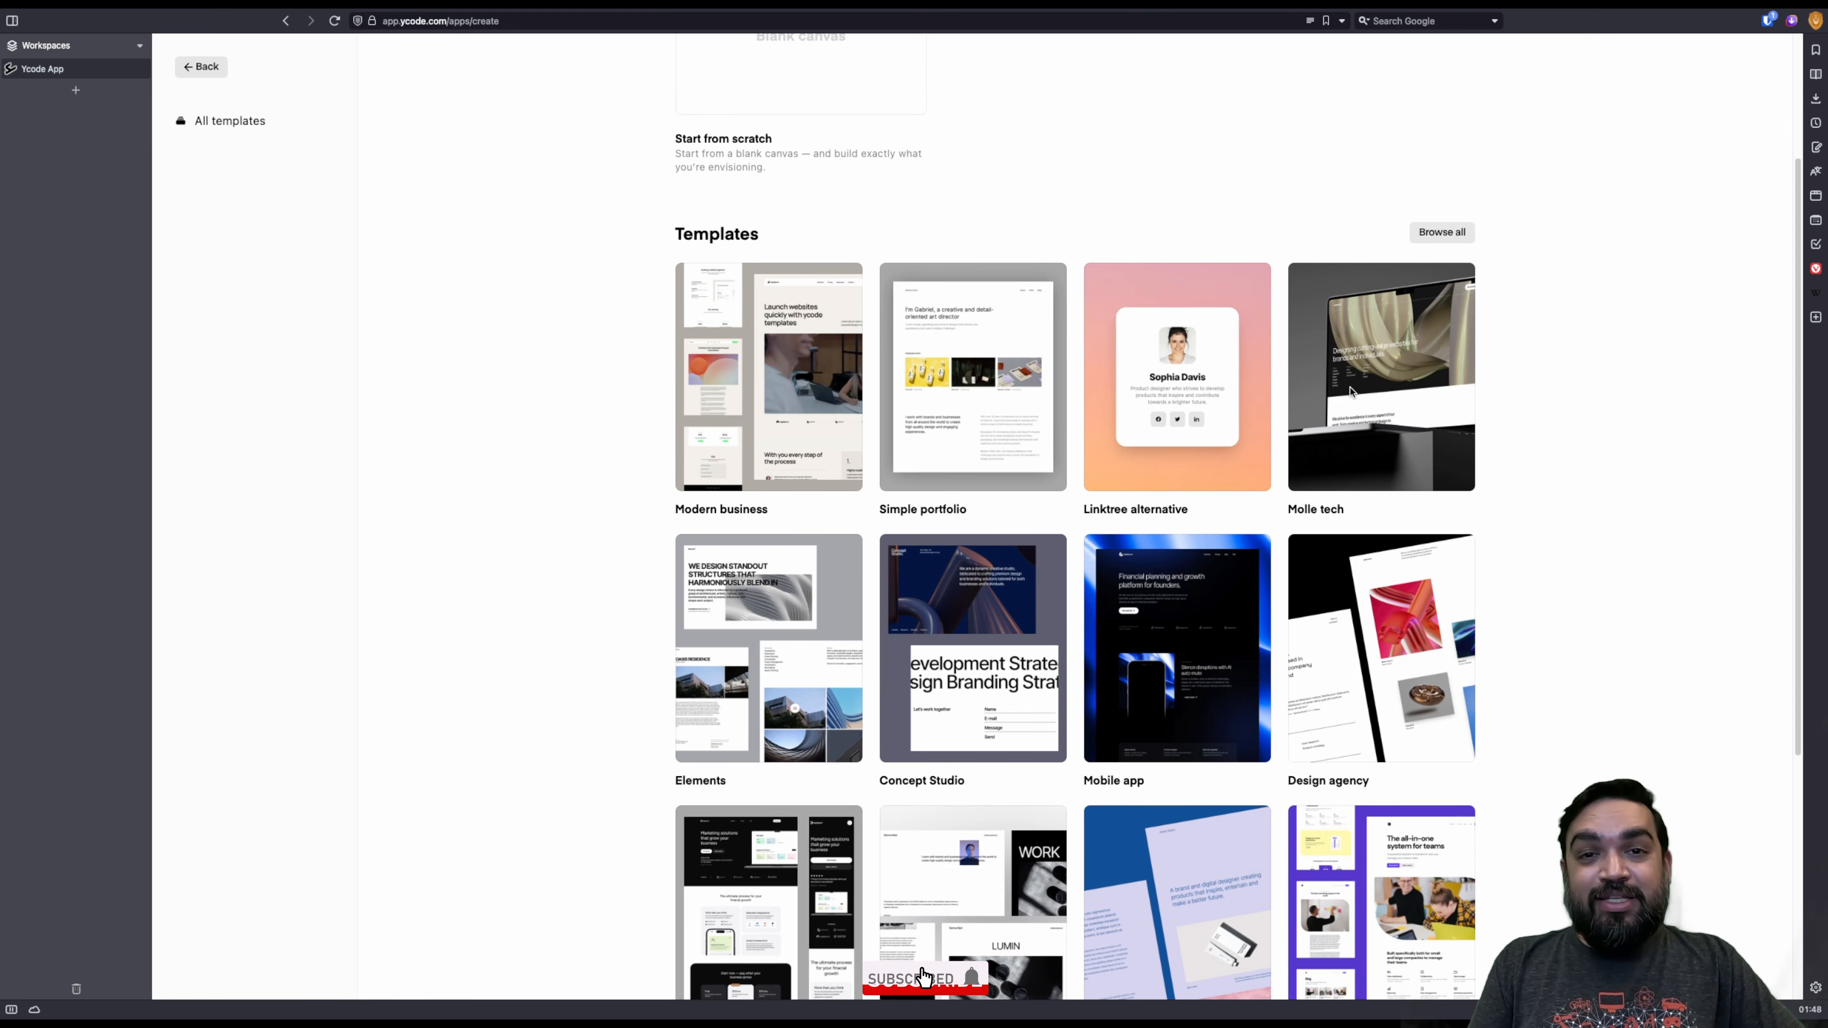
{"action": "scroll", "coordinate": [1350, 391], "scroll_direction": "down", "scroll_amount": 6}
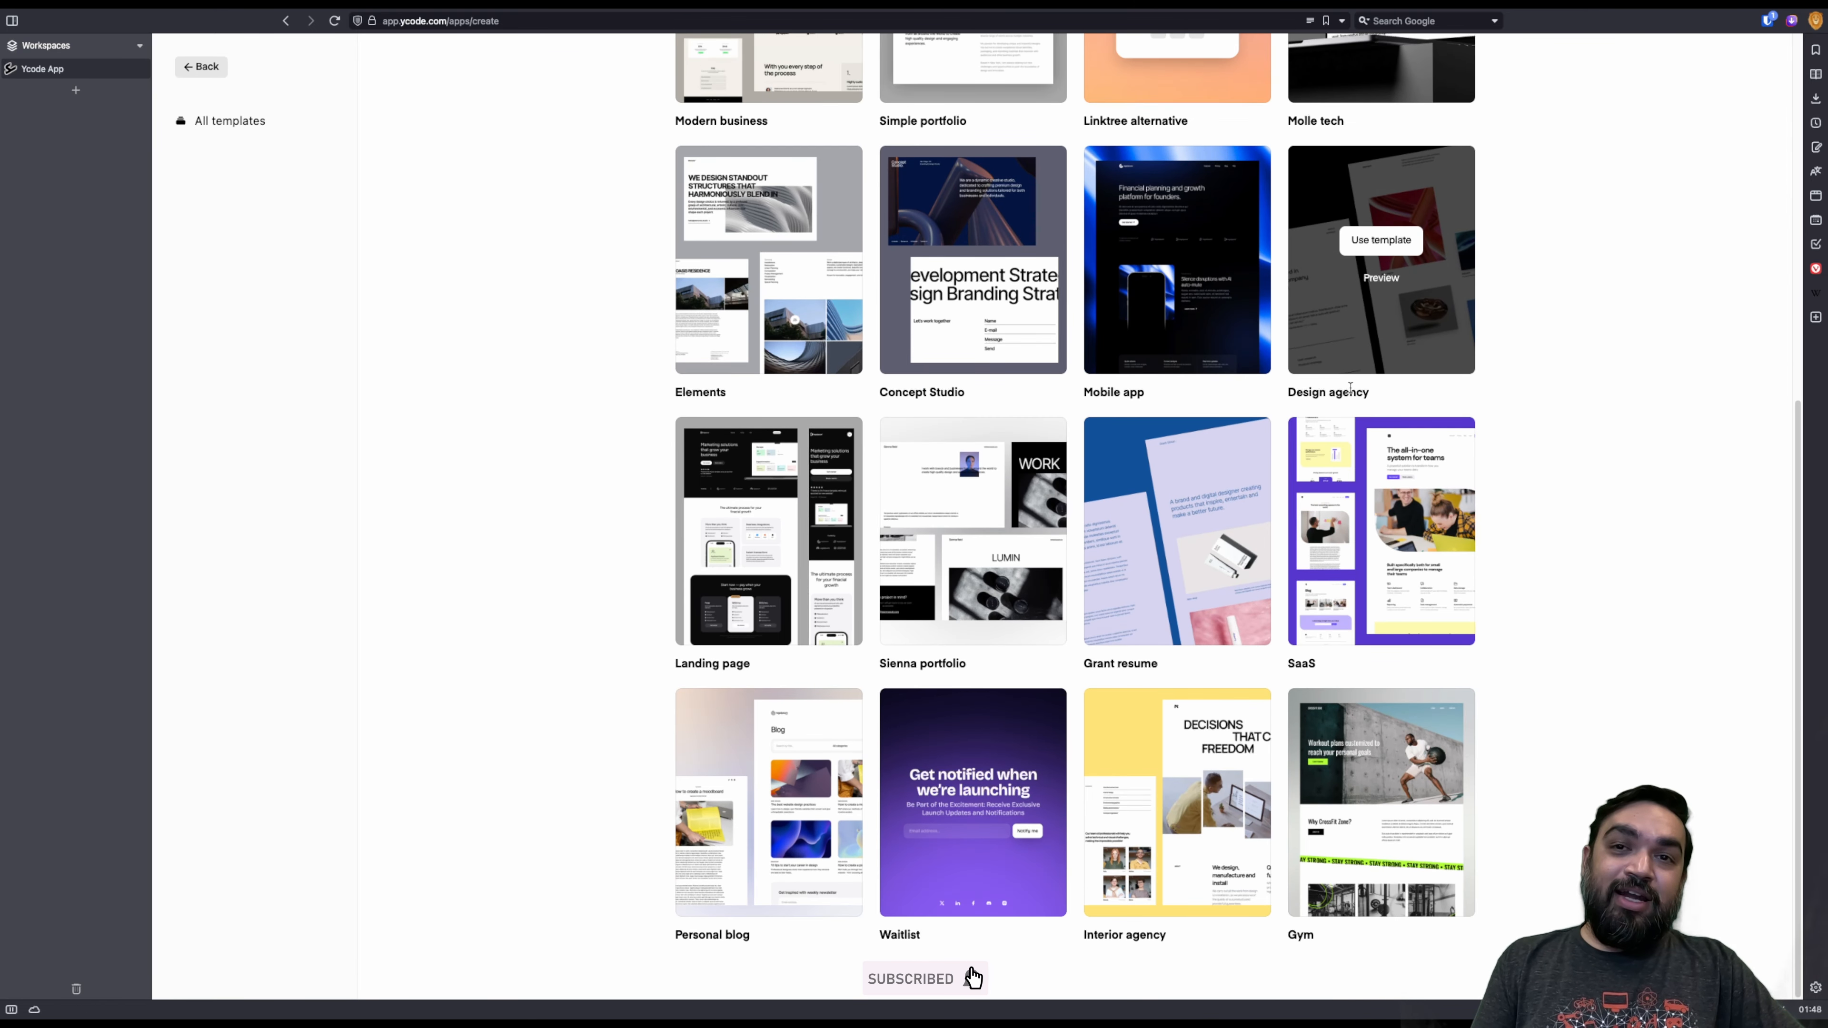
{"action": "mouse_move", "coordinate": [971, 802]}
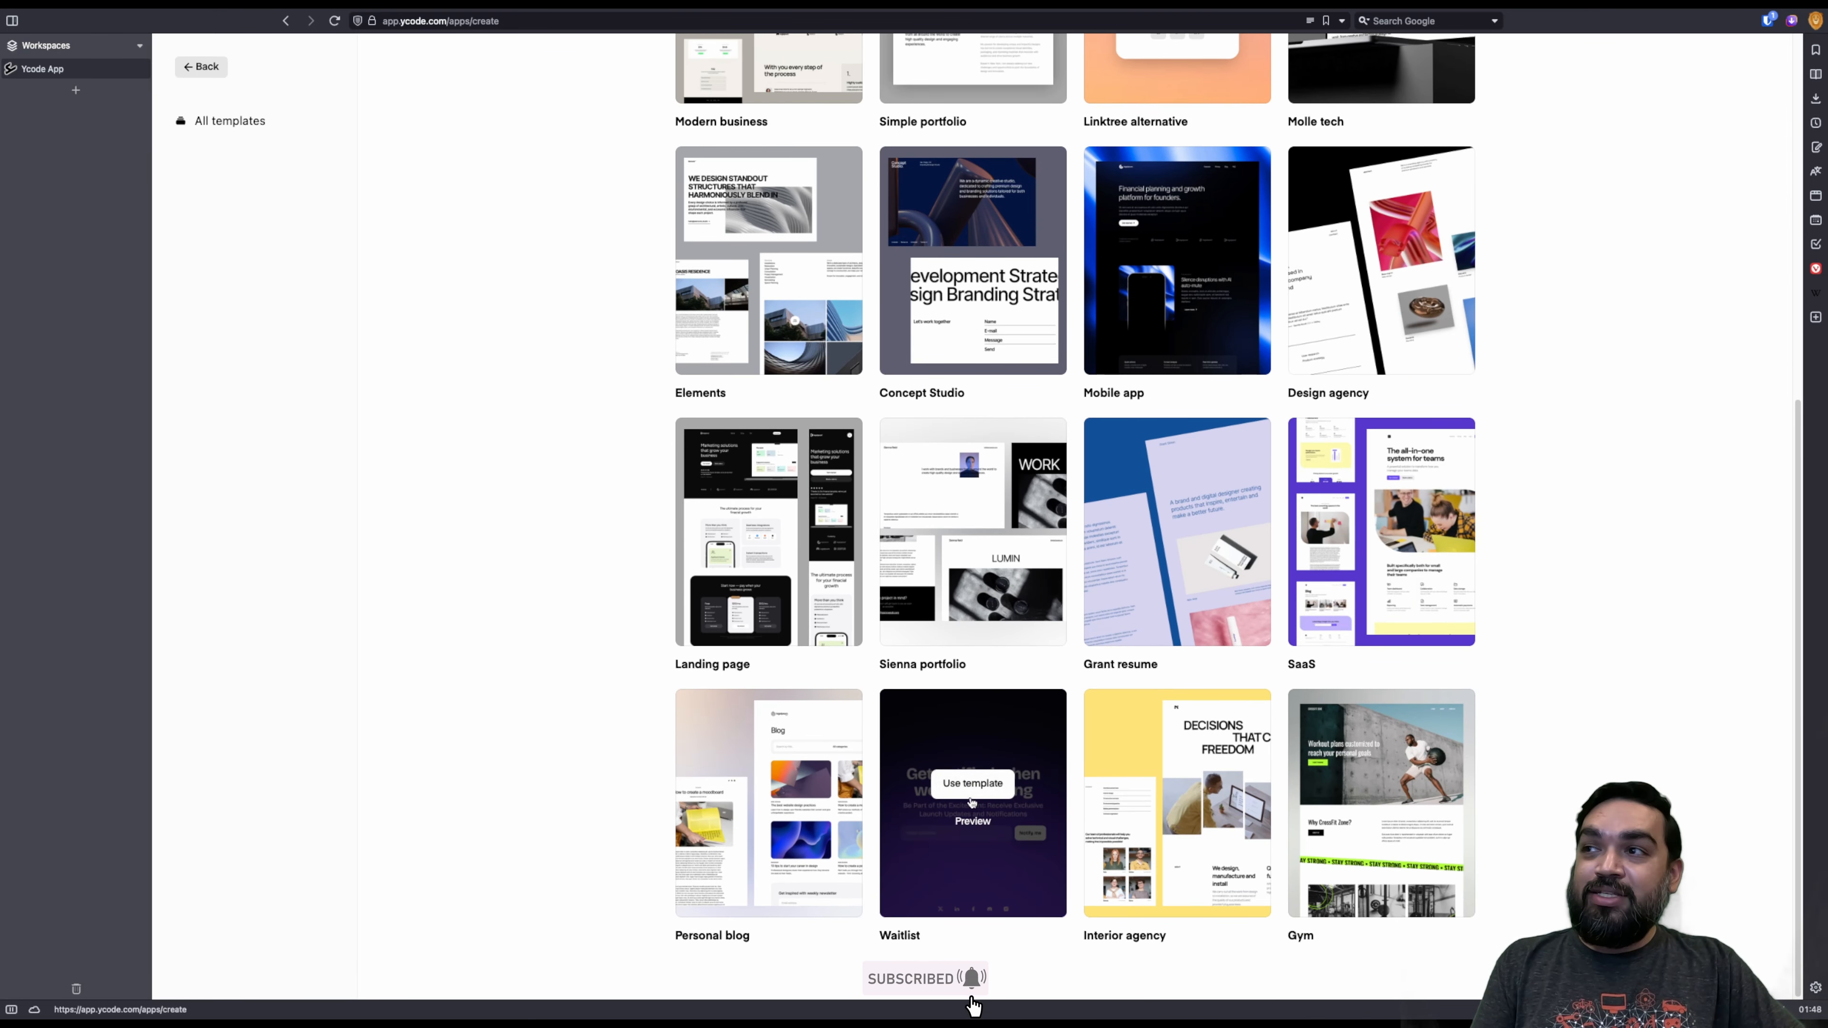
{"action": "left_click", "coordinate": [972, 824]}
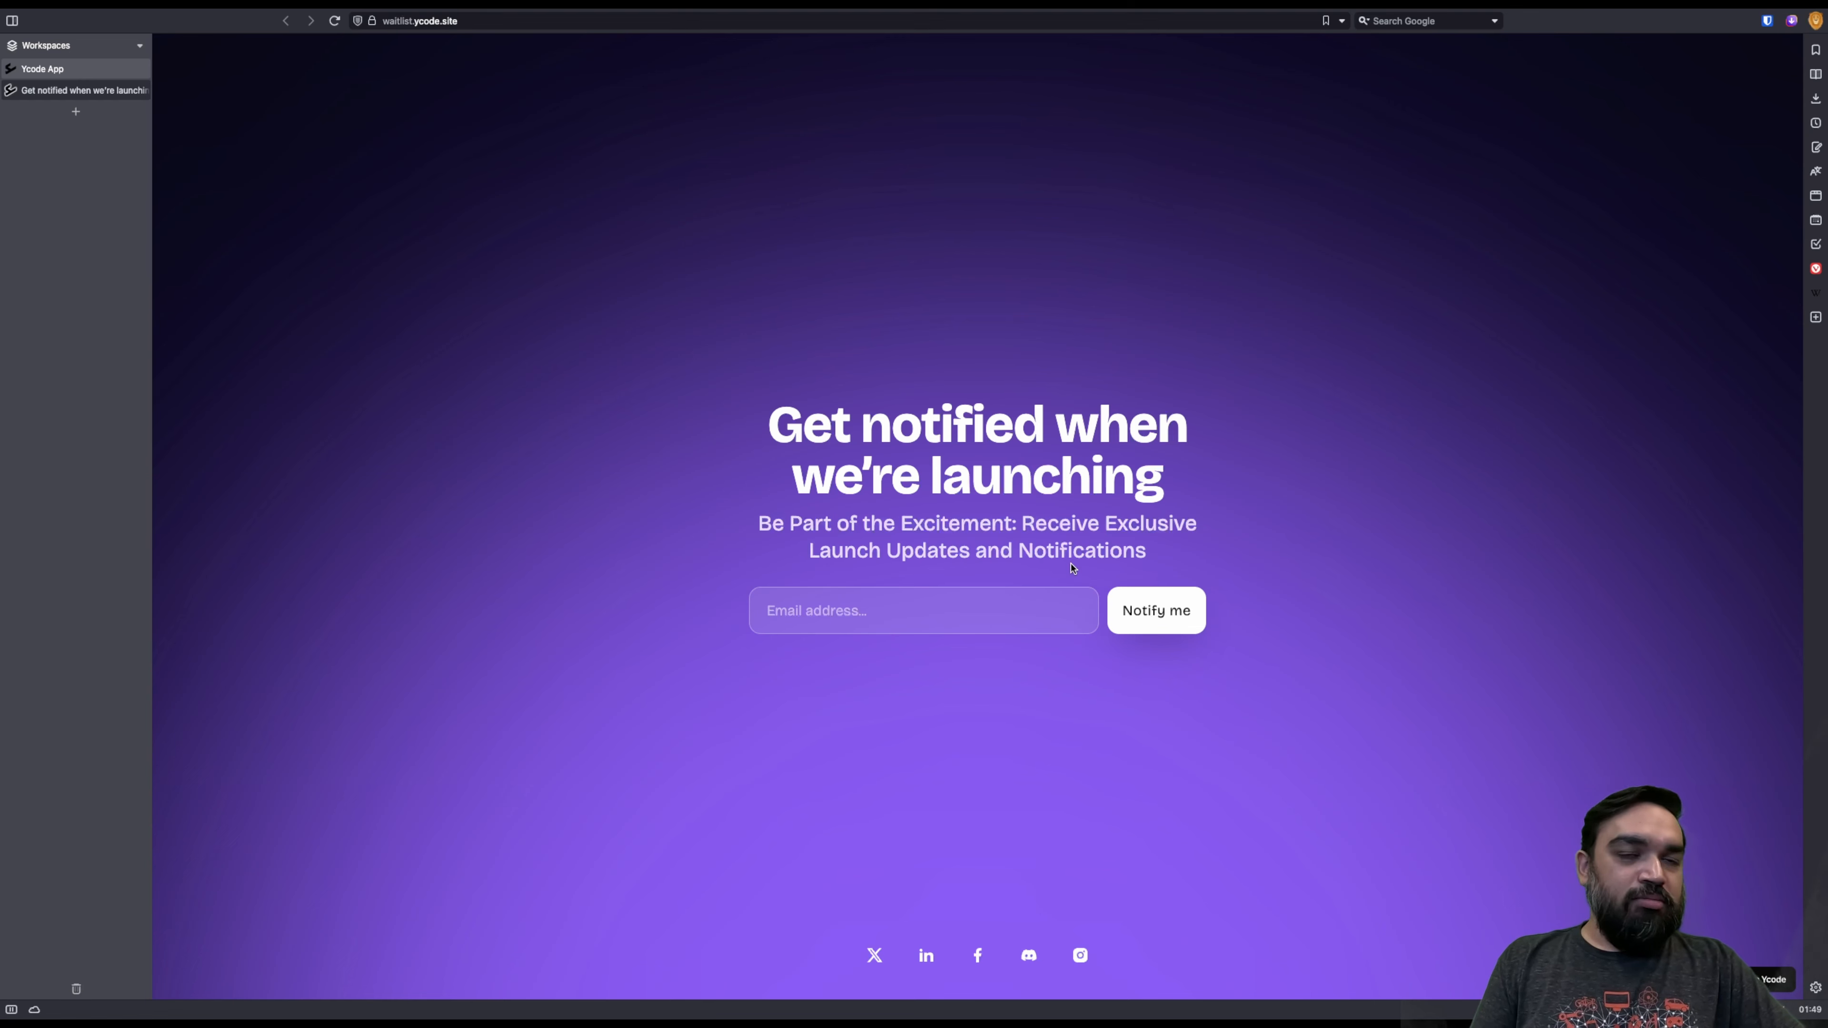
{"action": "left_click", "coordinate": [11, 90]}
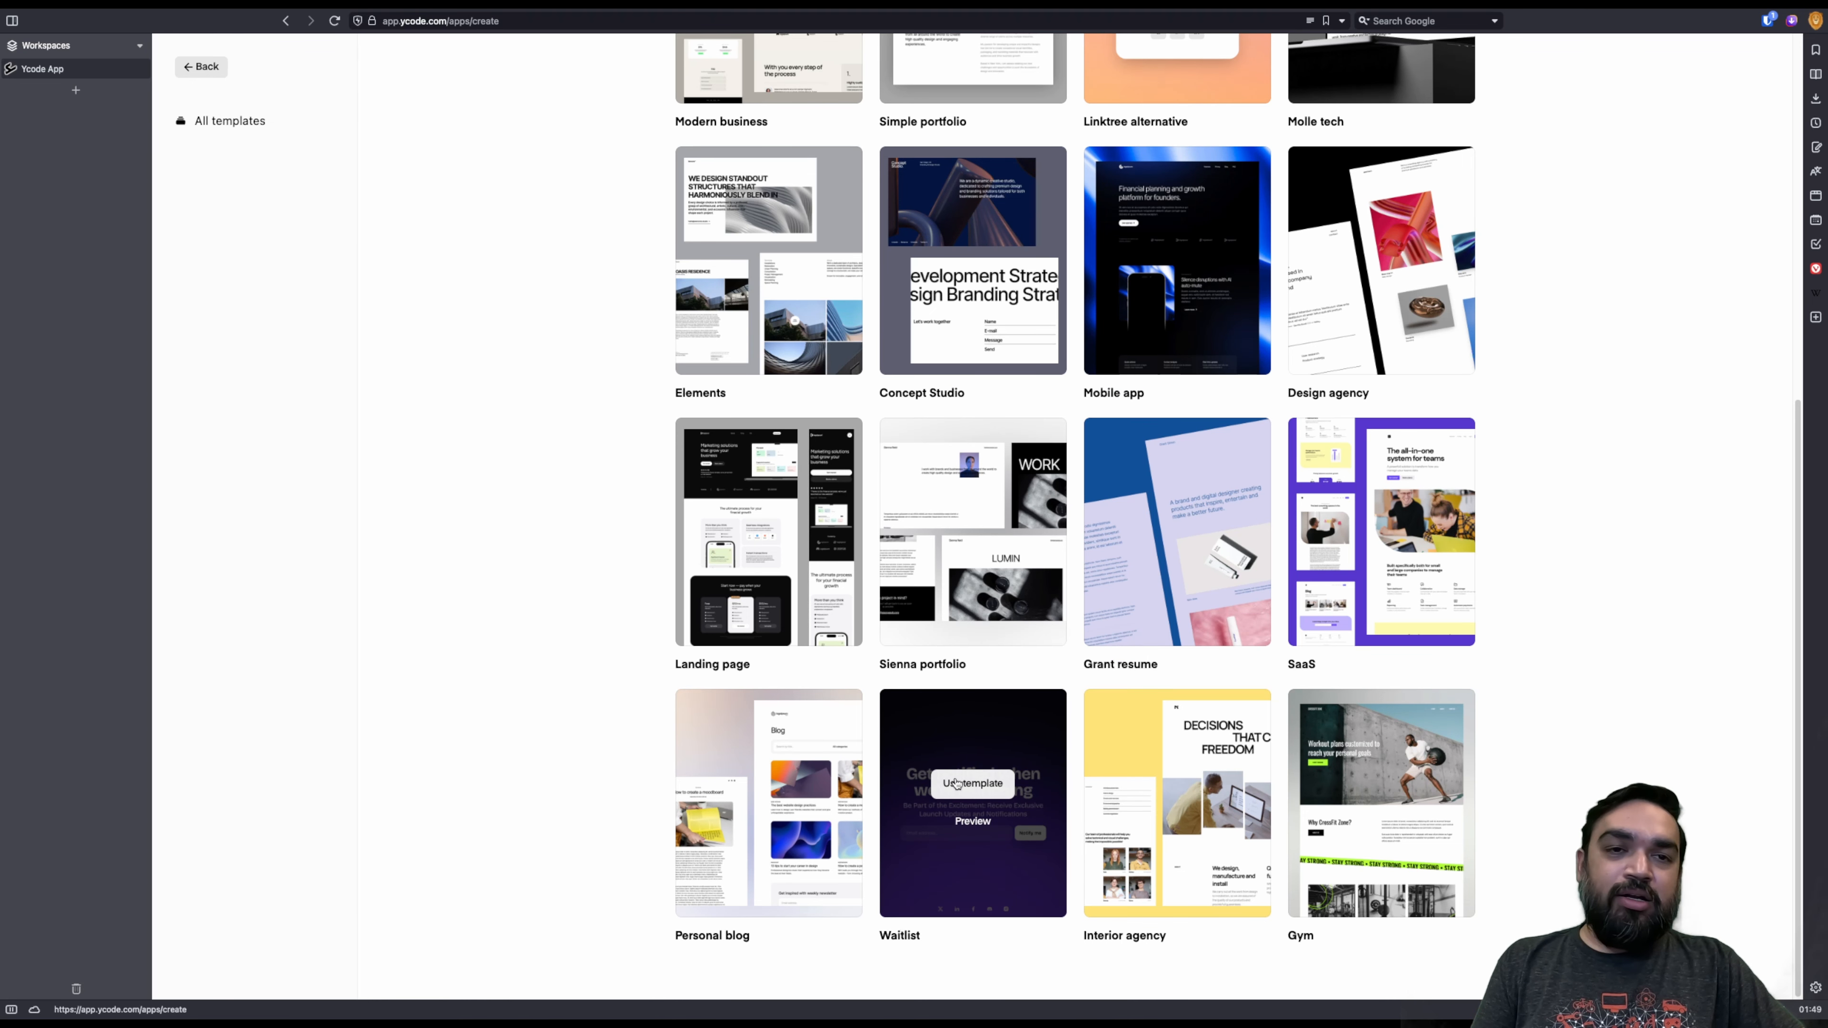
Step: Create a project from the Waitlist template and name it "Secret Project Launch Page"
{"action": "left_click", "coordinate": [969, 785]}
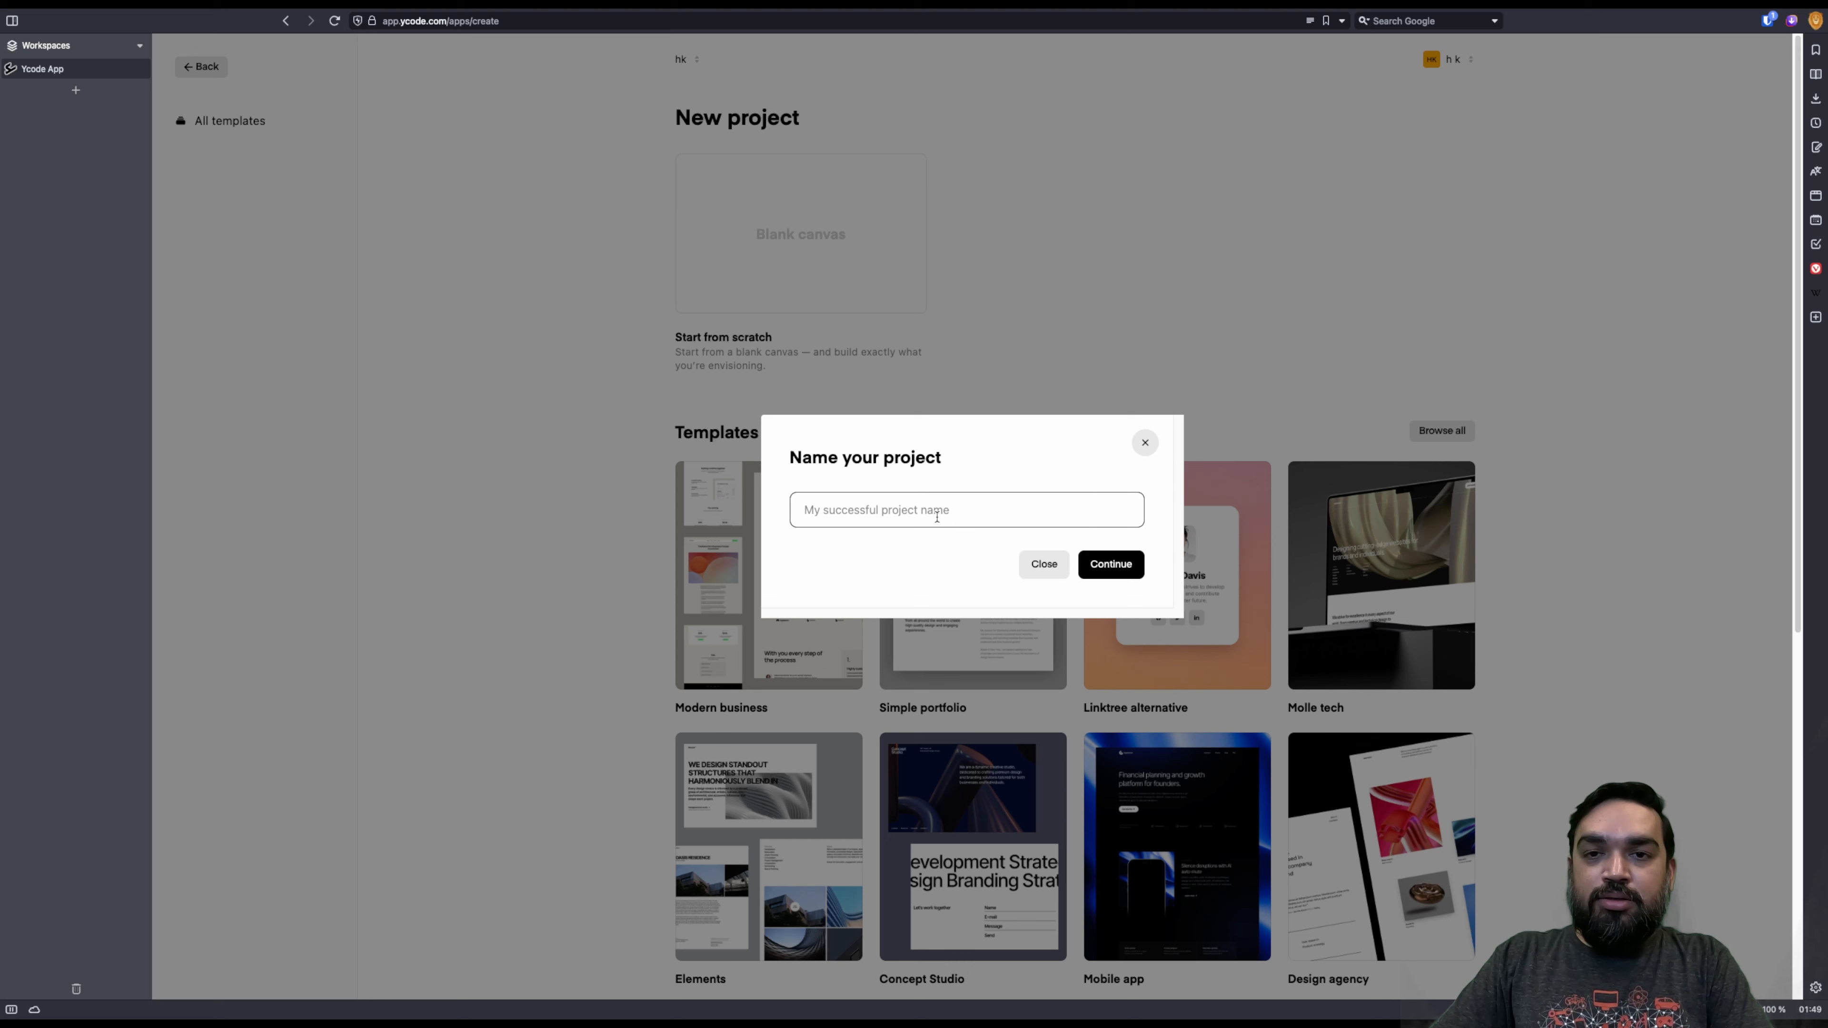
{"action": "type", "text": "Secrete Project Launch Page"}
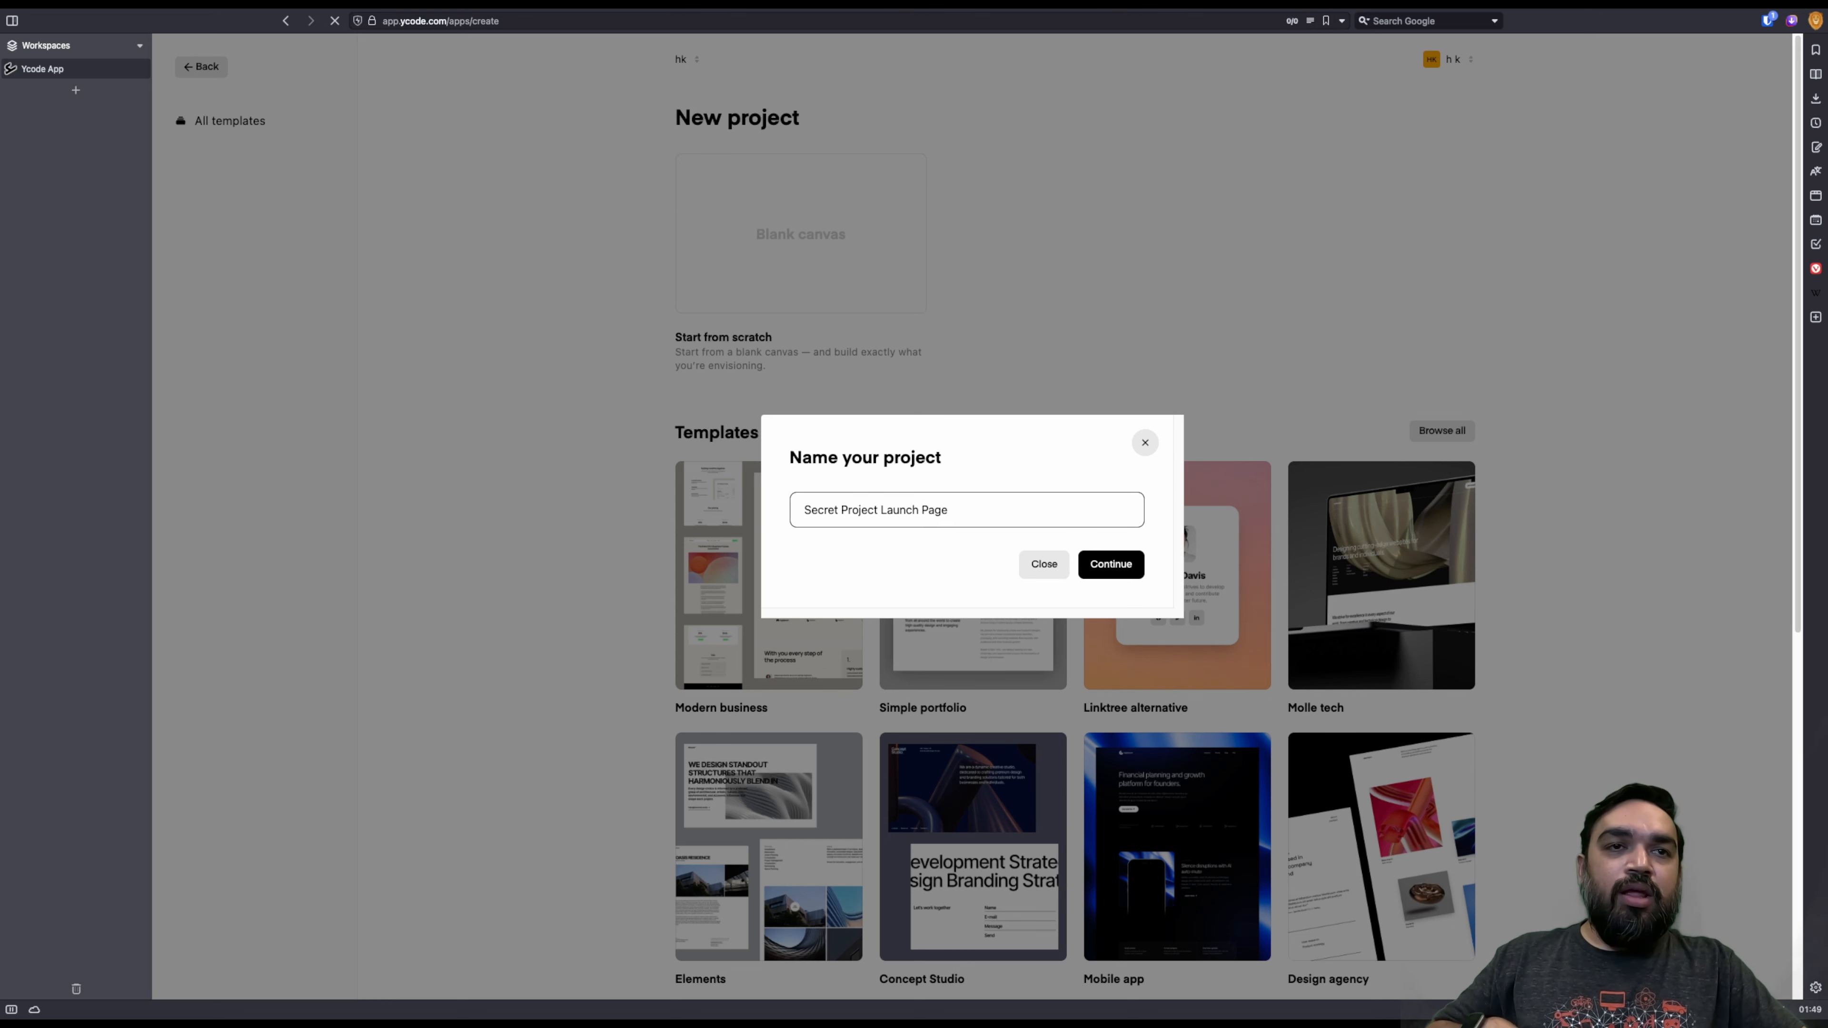
{"action": "left_click", "coordinate": [1105, 571]}
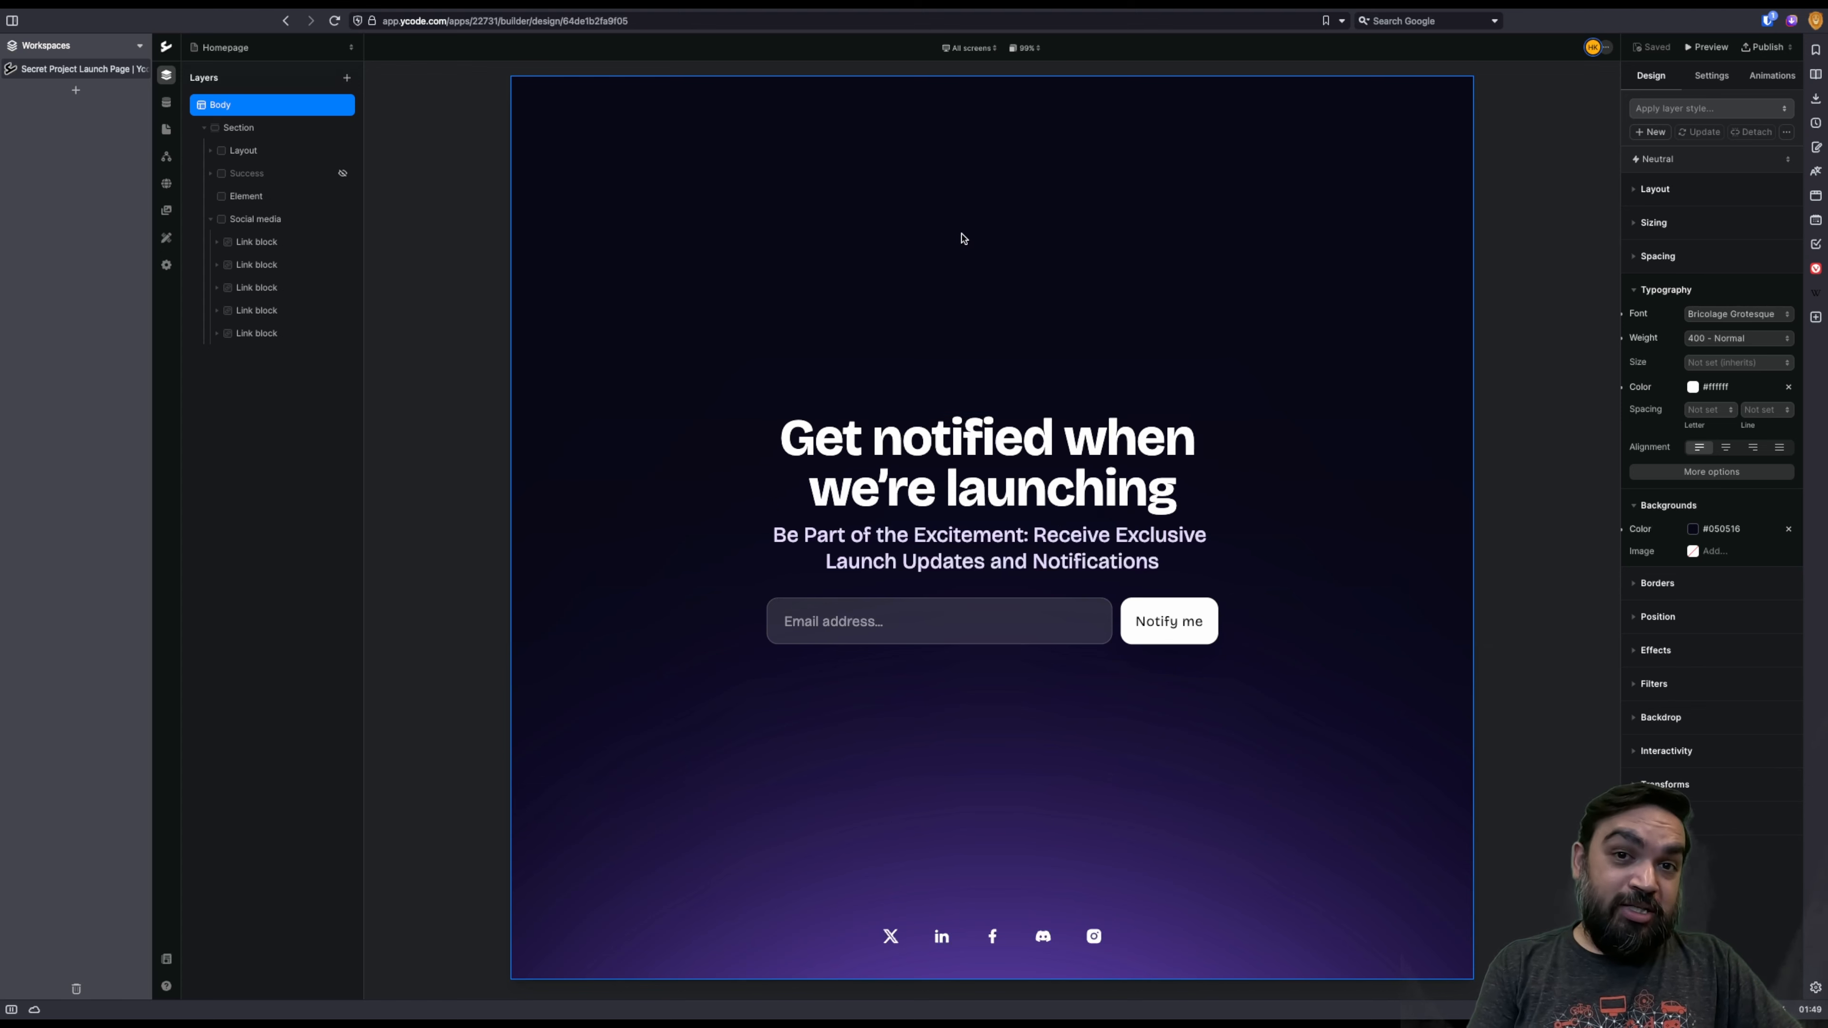
Step: Examine the heading, the paragraph, their Content and Layout containers, and the layers nested in the Data Form
{"action": "left_click", "coordinate": [936, 452]}
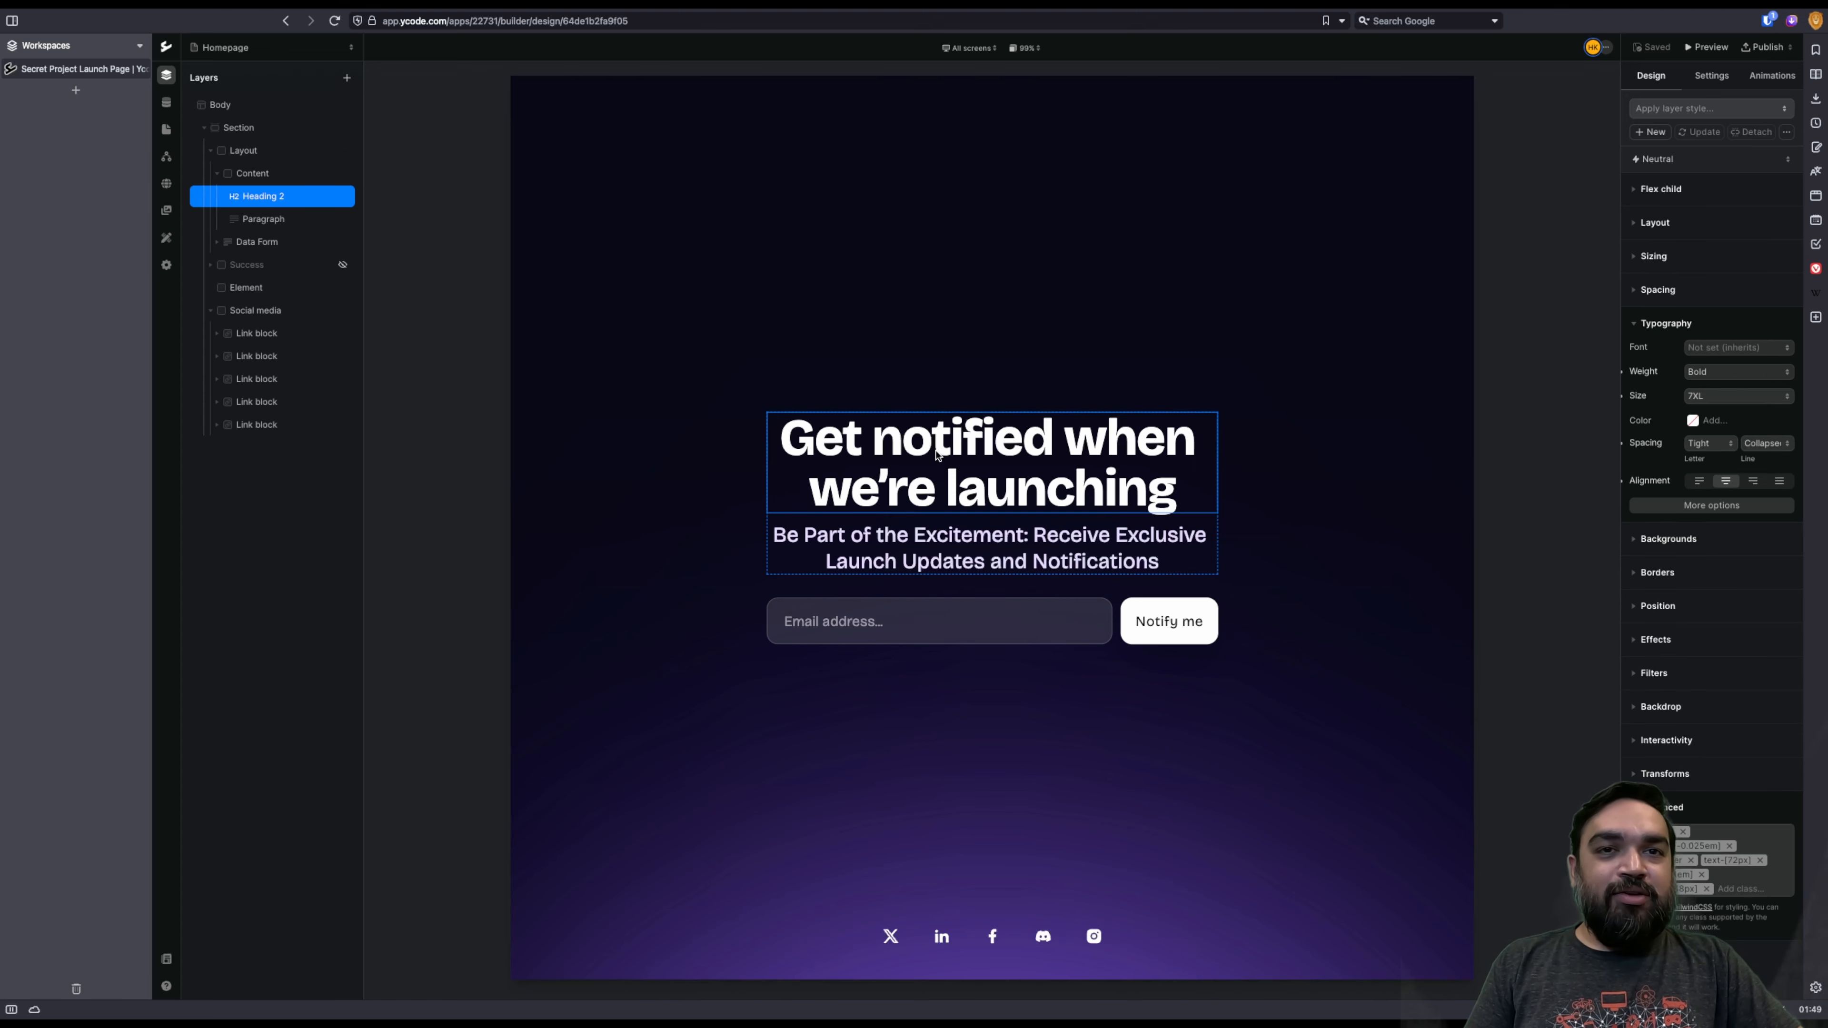
{"action": "left_click", "coordinate": [1022, 545]}
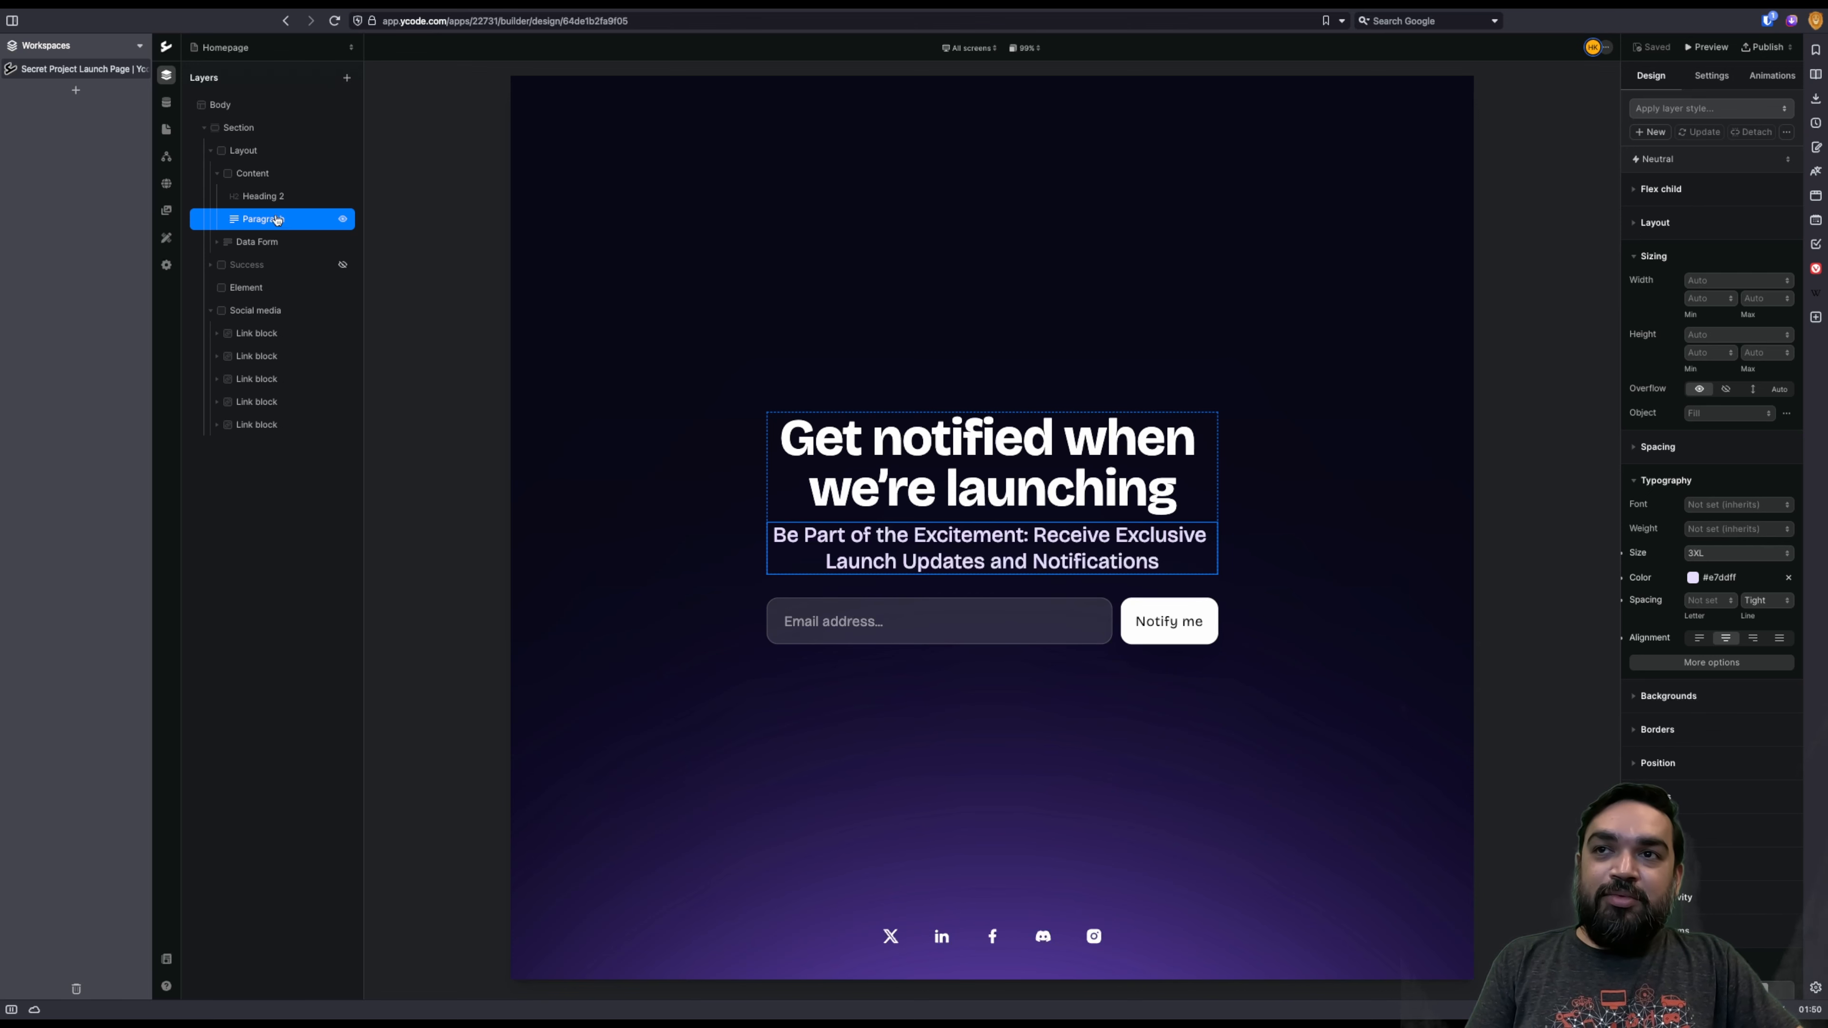
{"action": "left_click", "coordinate": [241, 152]}
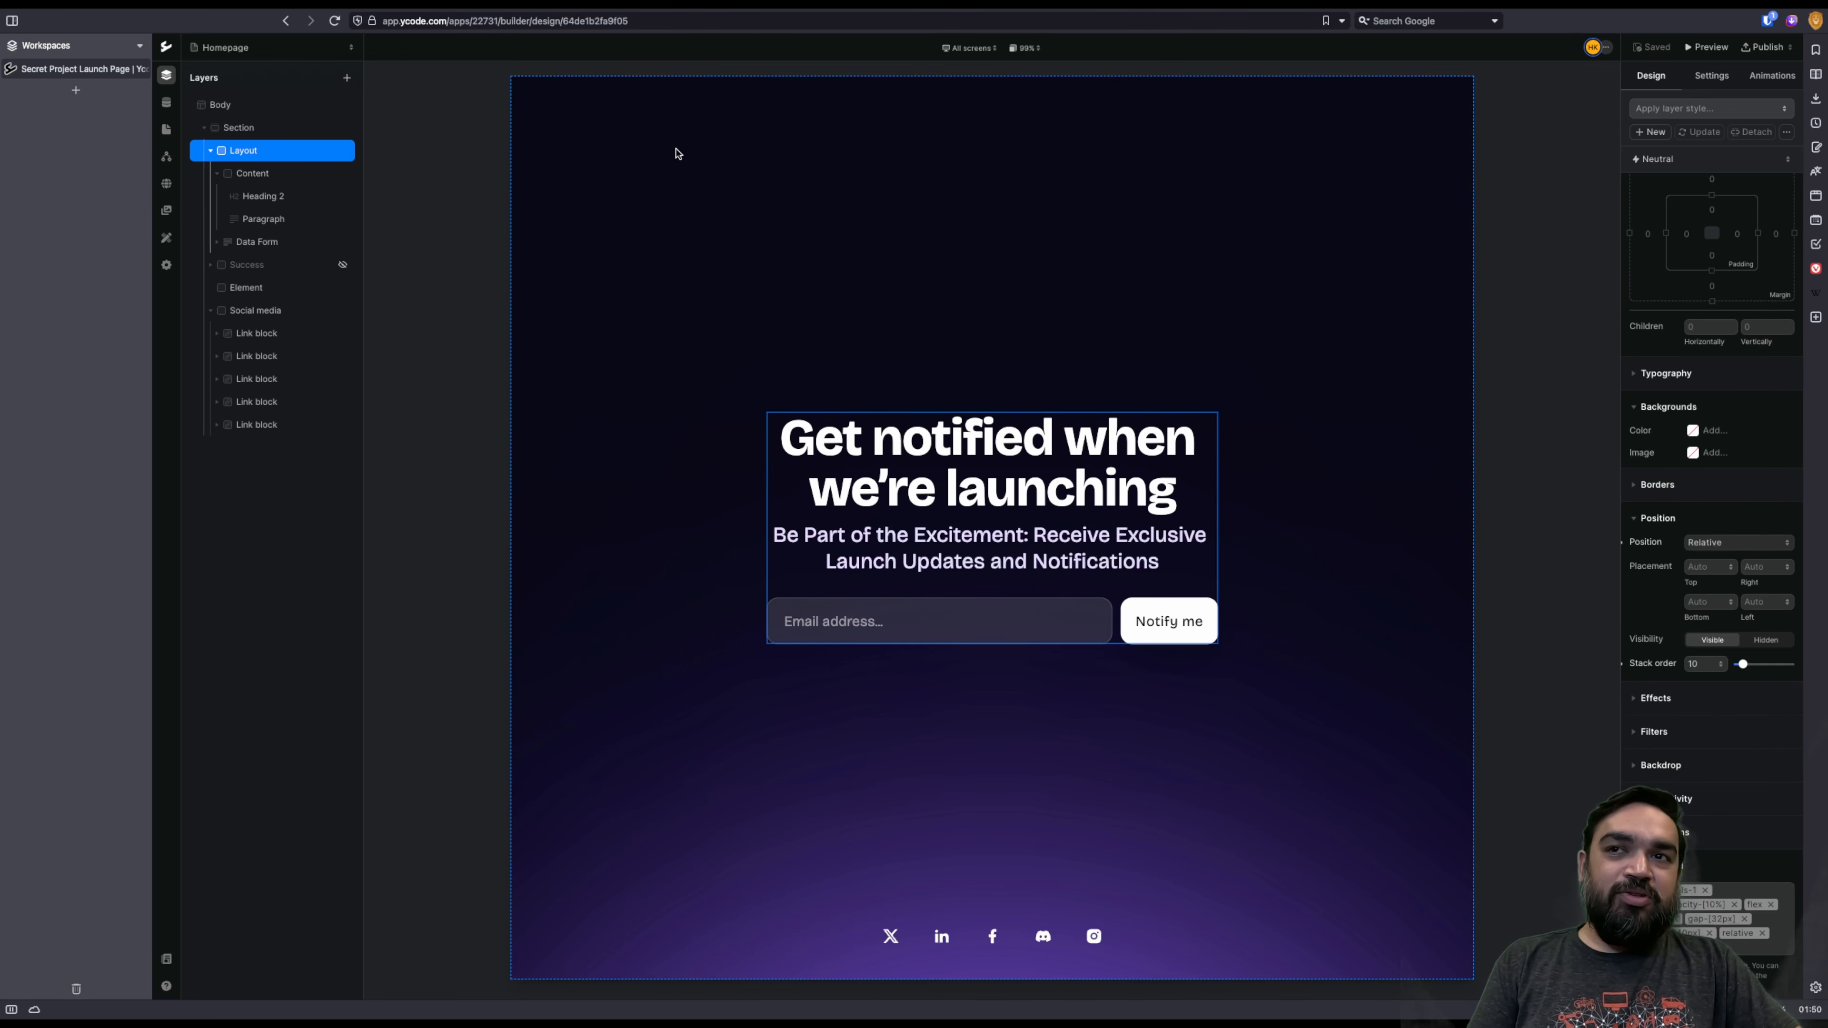
{"action": "left_click", "coordinate": [264, 179]}
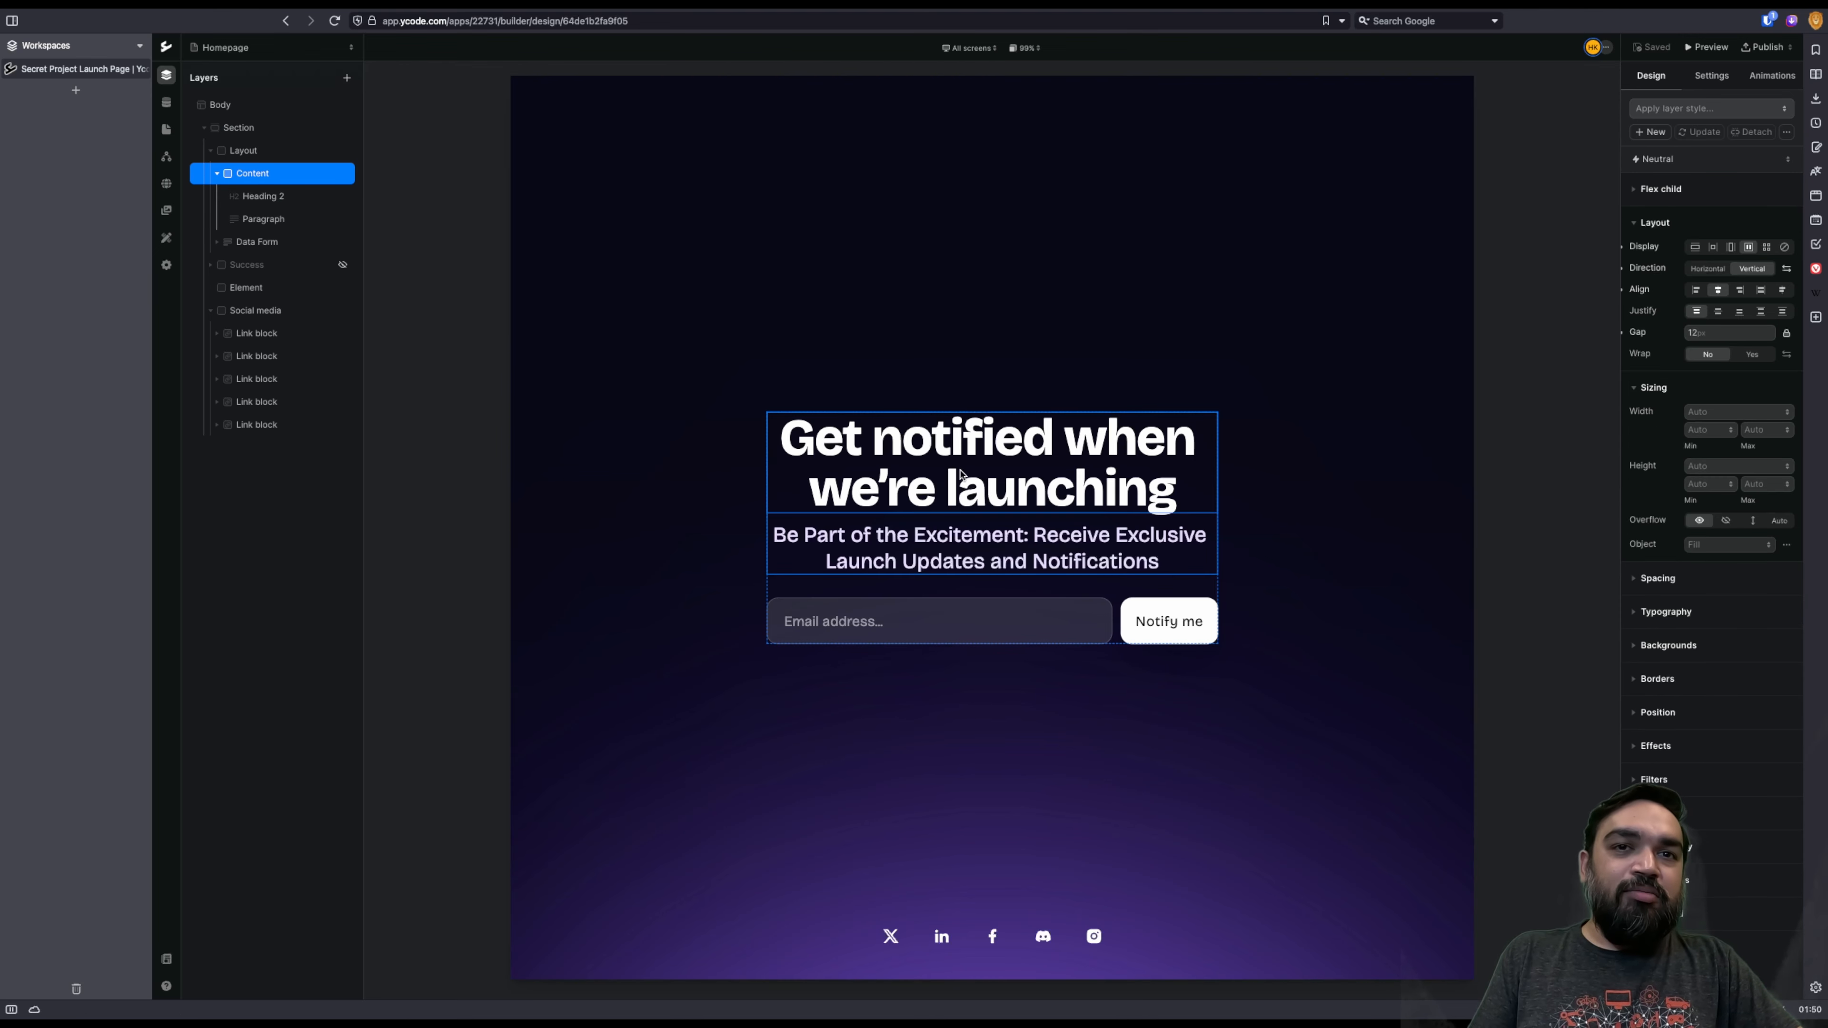
{"action": "left_click", "coordinate": [990, 469]}
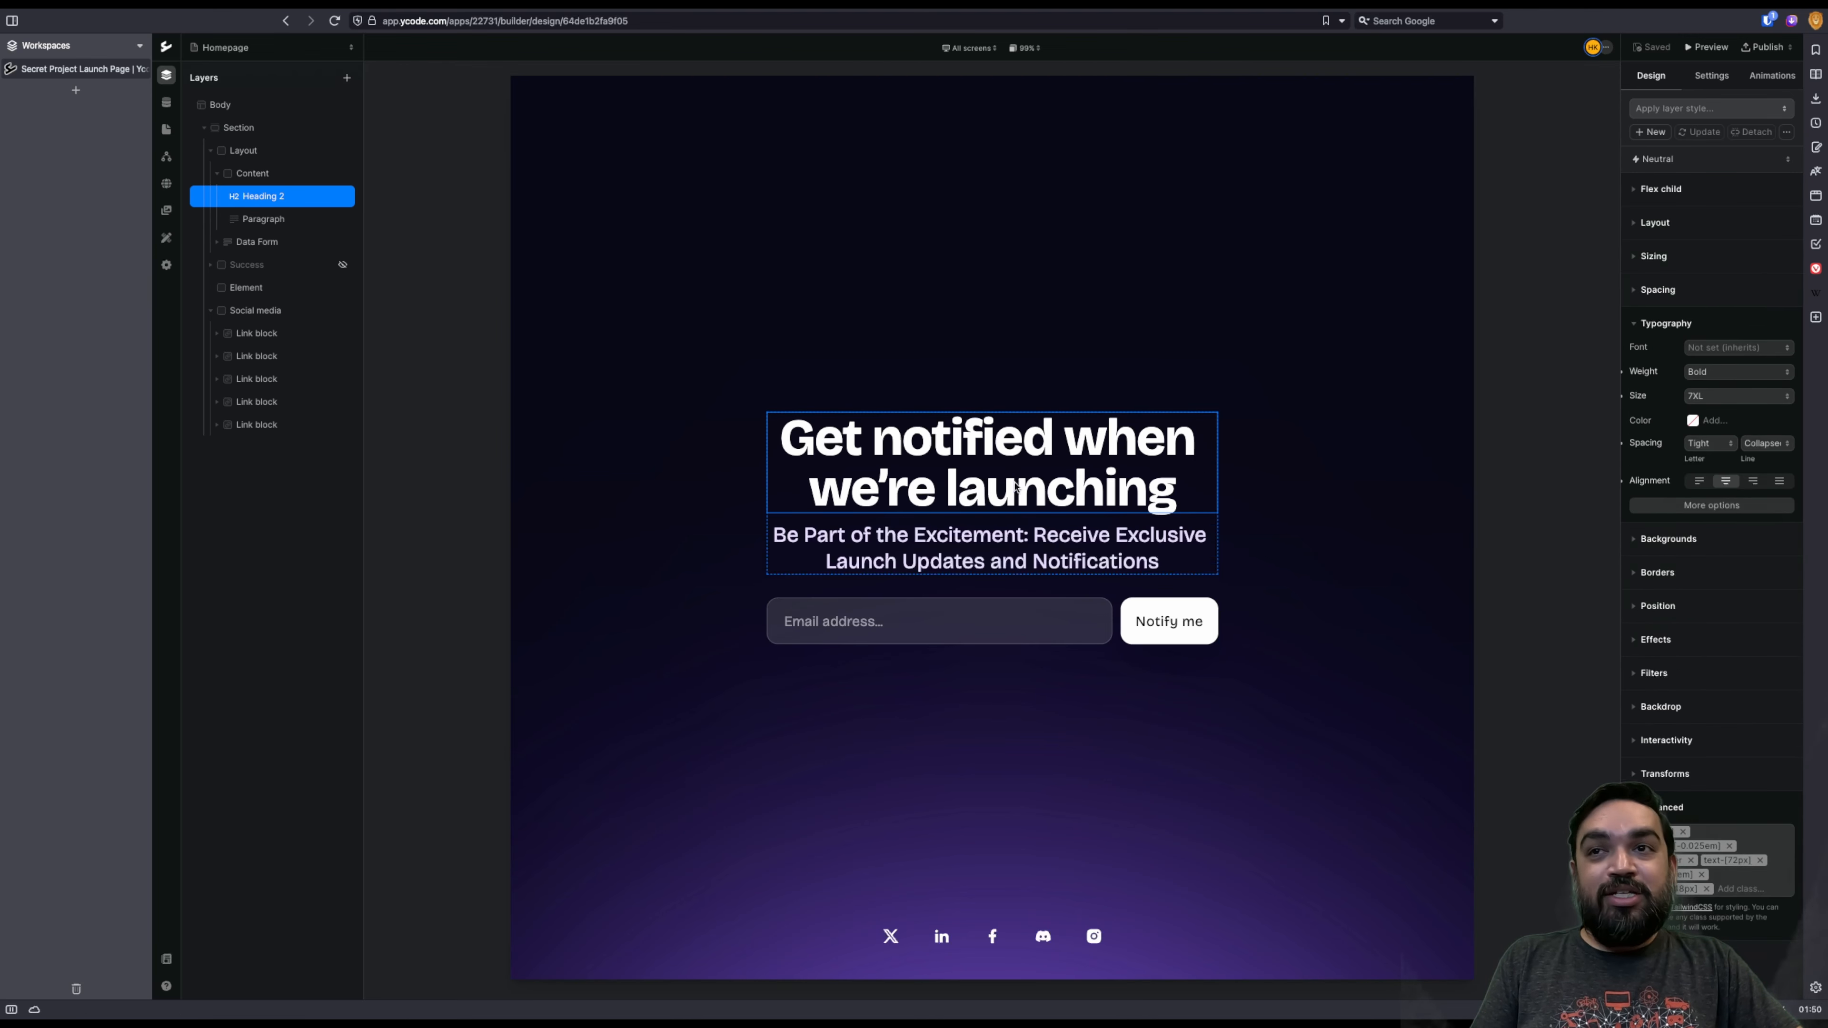
{"action": "left_click", "coordinate": [1014, 552]}
{"action": "left_click", "coordinate": [287, 244]}
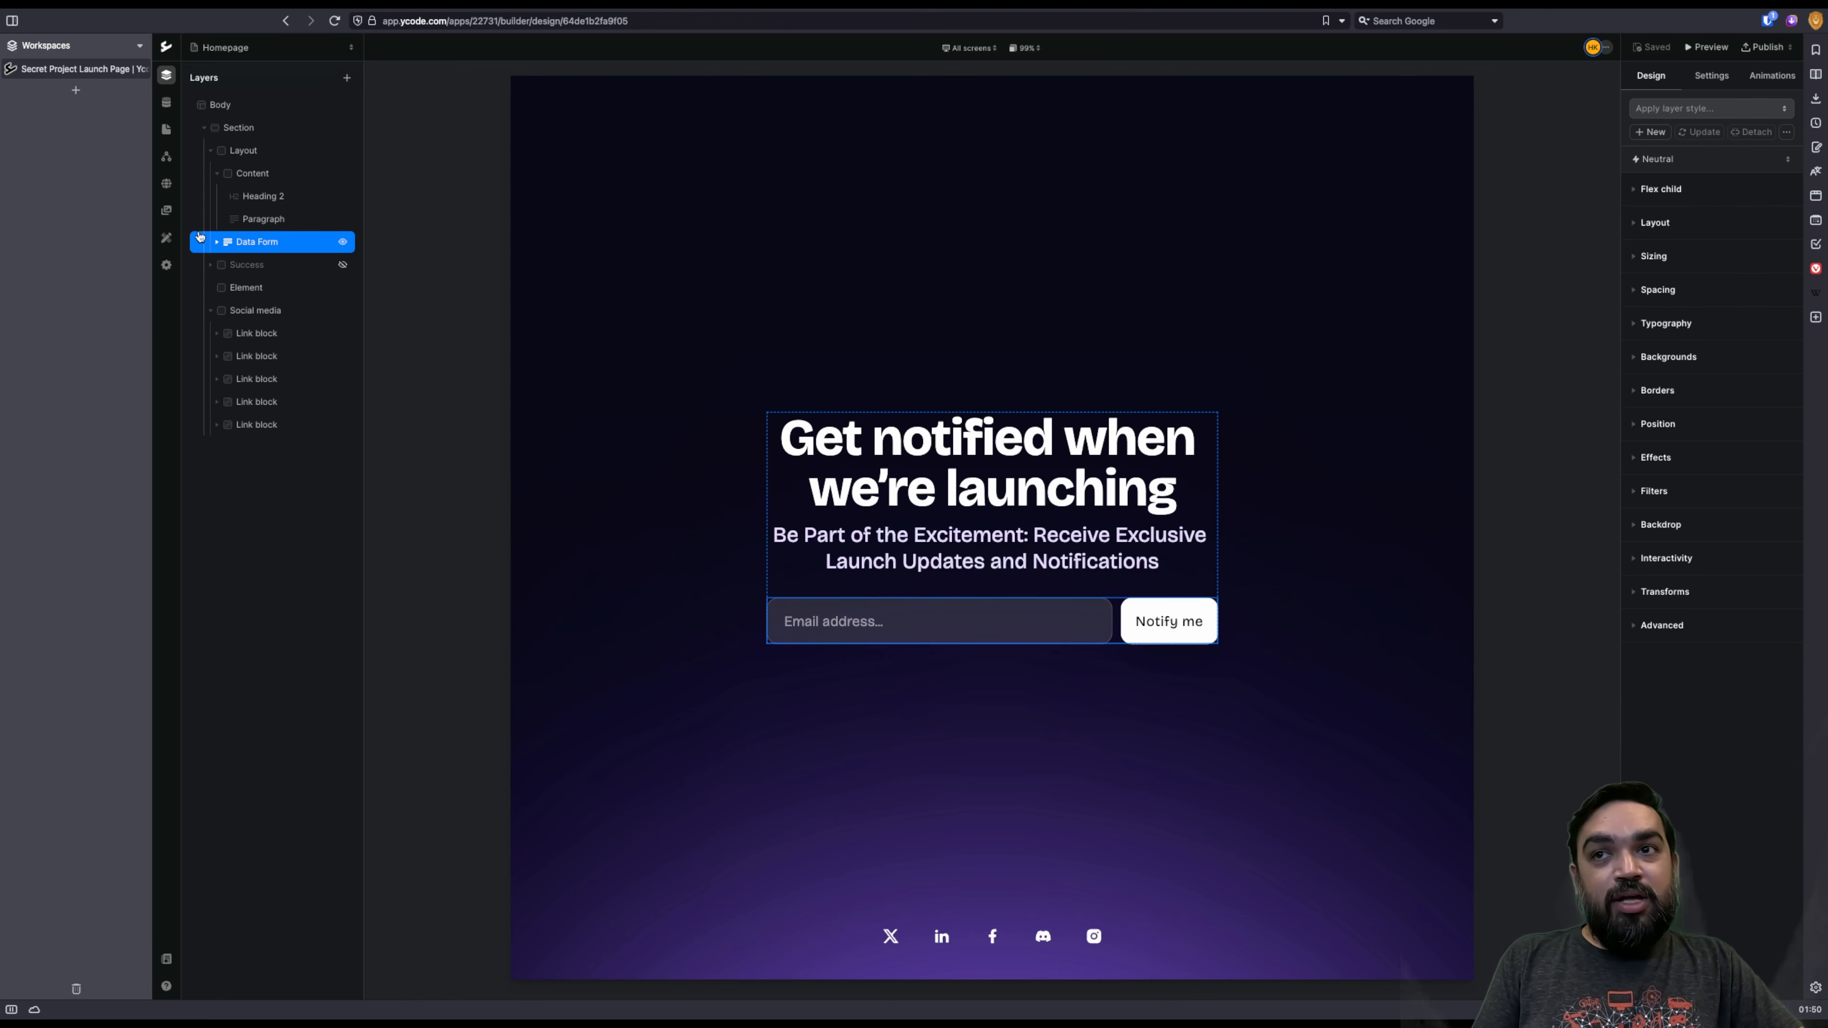
{"action": "left_click", "coordinate": [216, 244]}
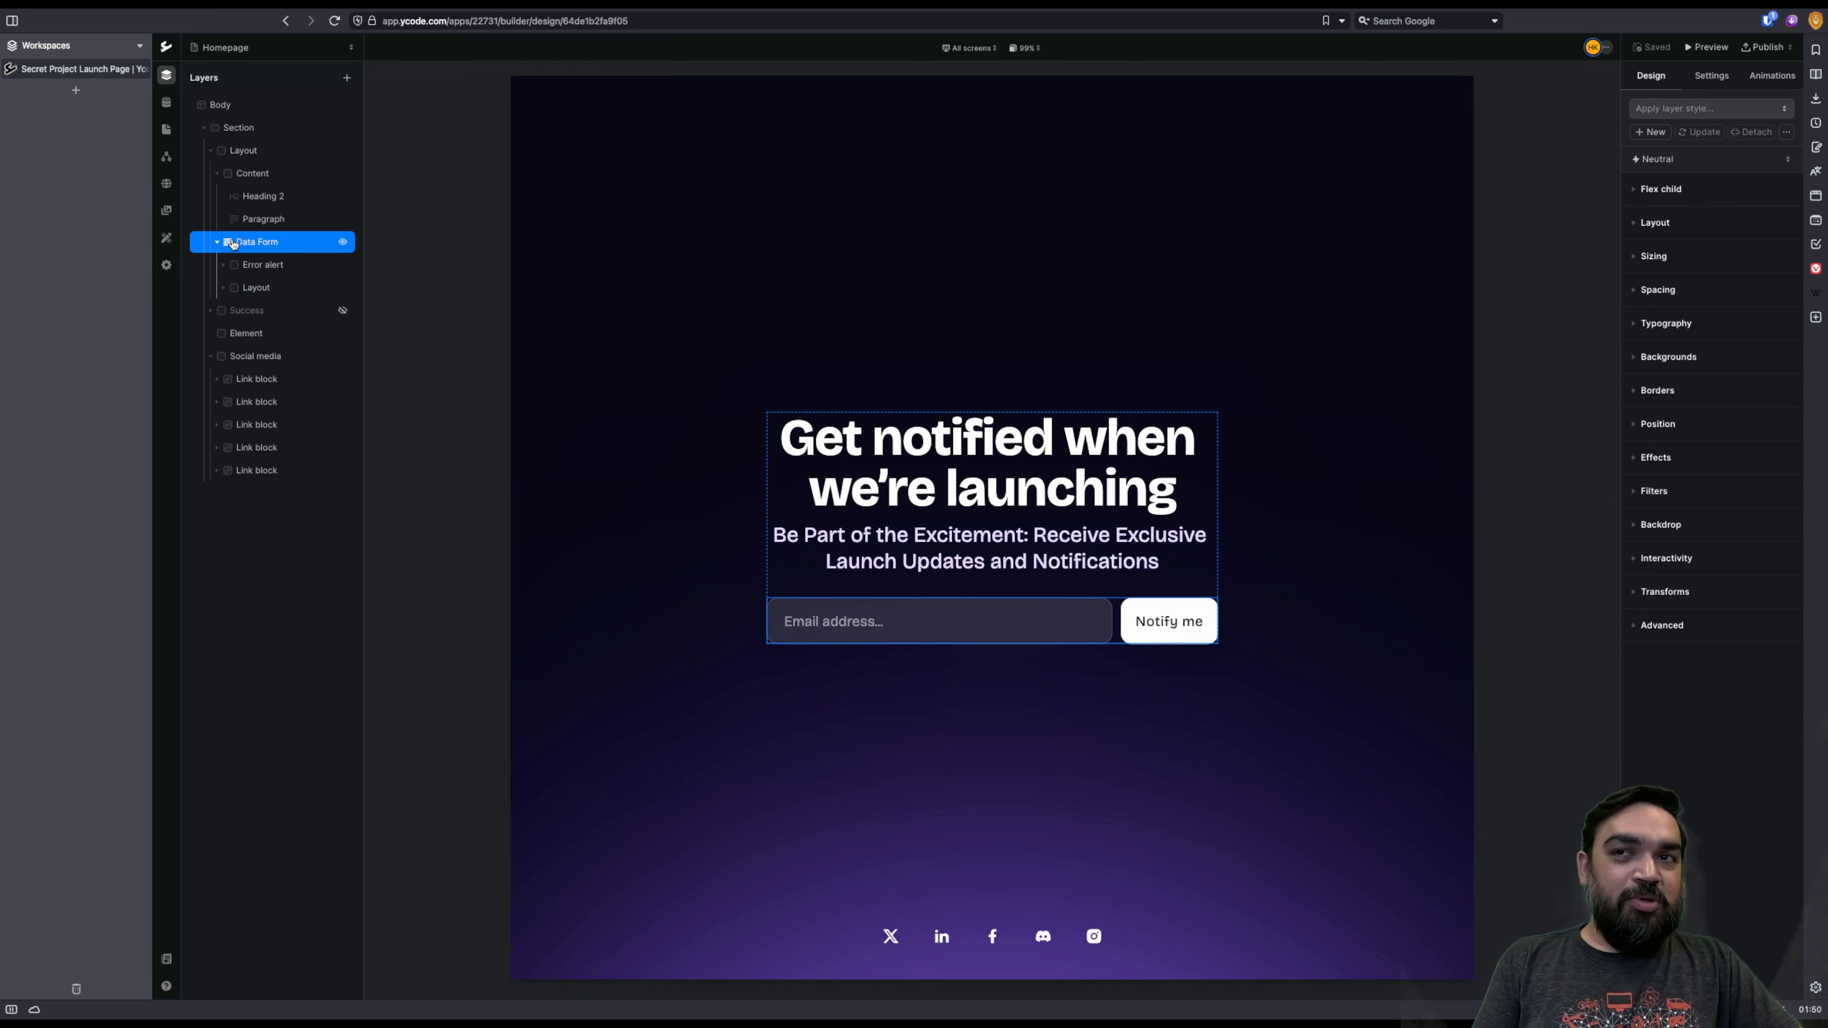
{"action": "left_click", "coordinate": [217, 243]}
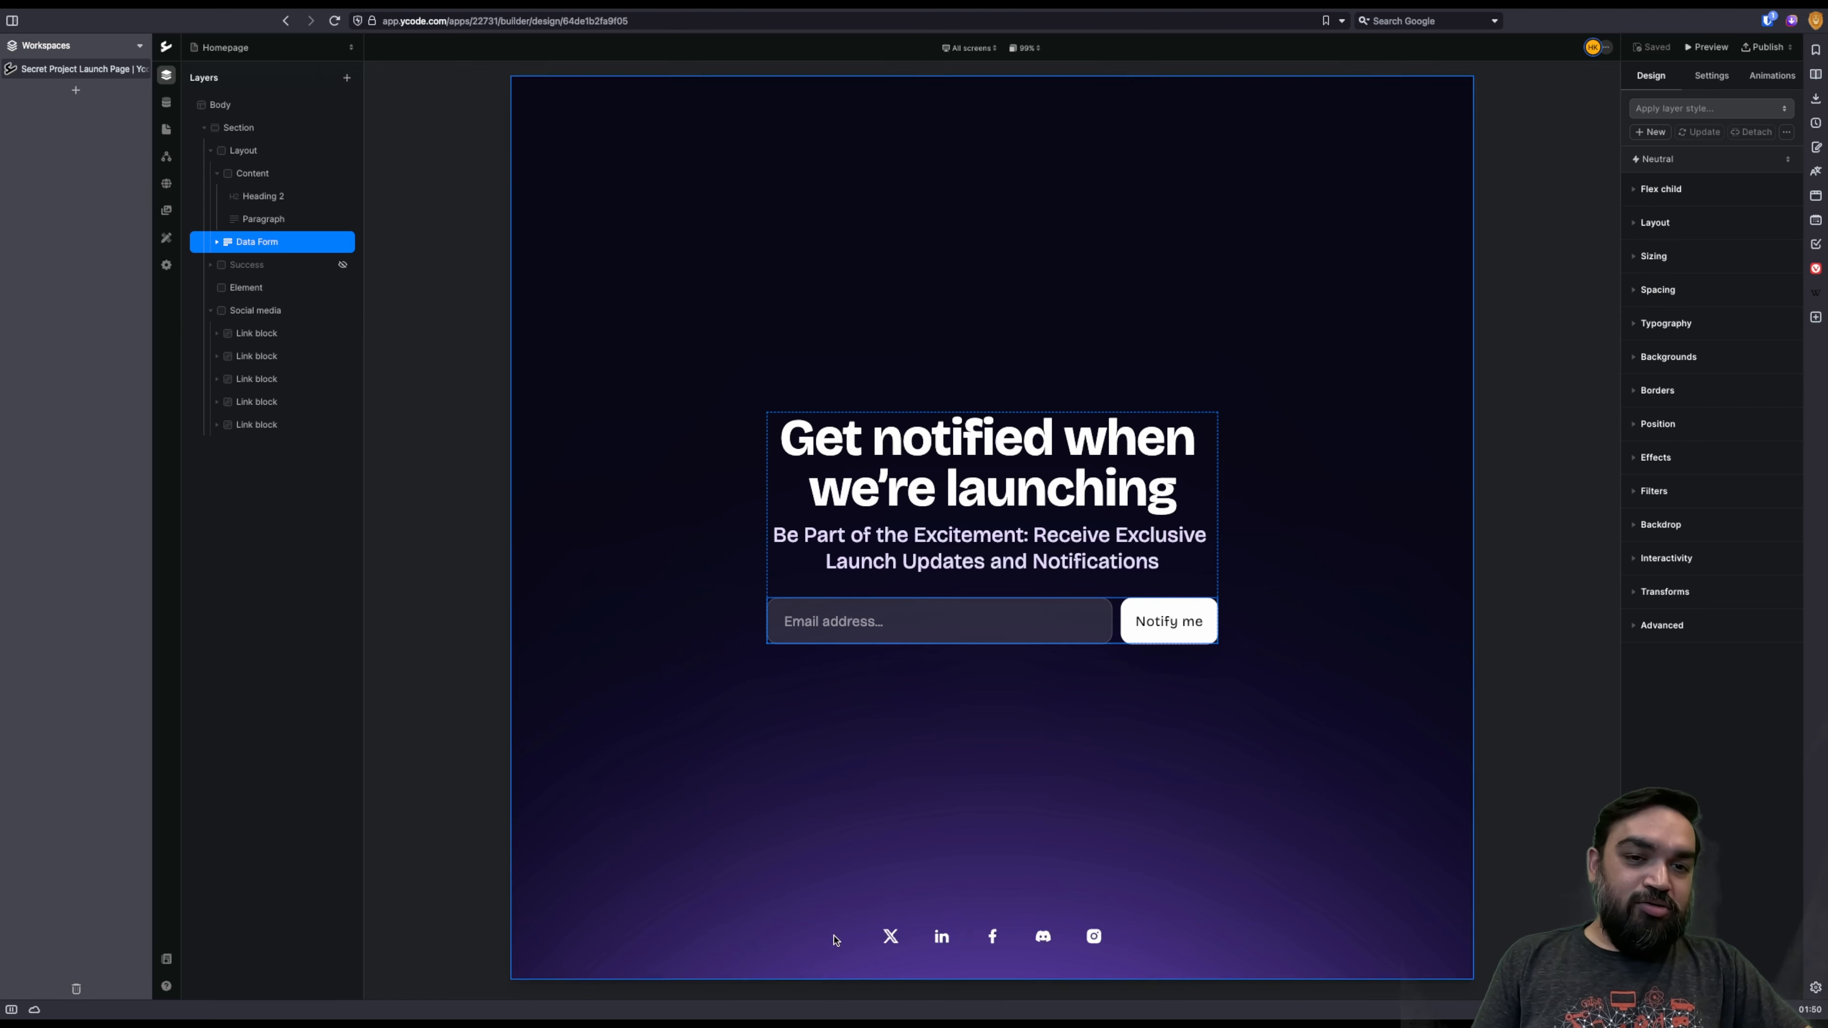
Step: Examine the LinkedIn and Facebook link blocks in the Social media group, including the Facebook block's layout and sizing styles
{"action": "left_click", "coordinate": [941, 937]}
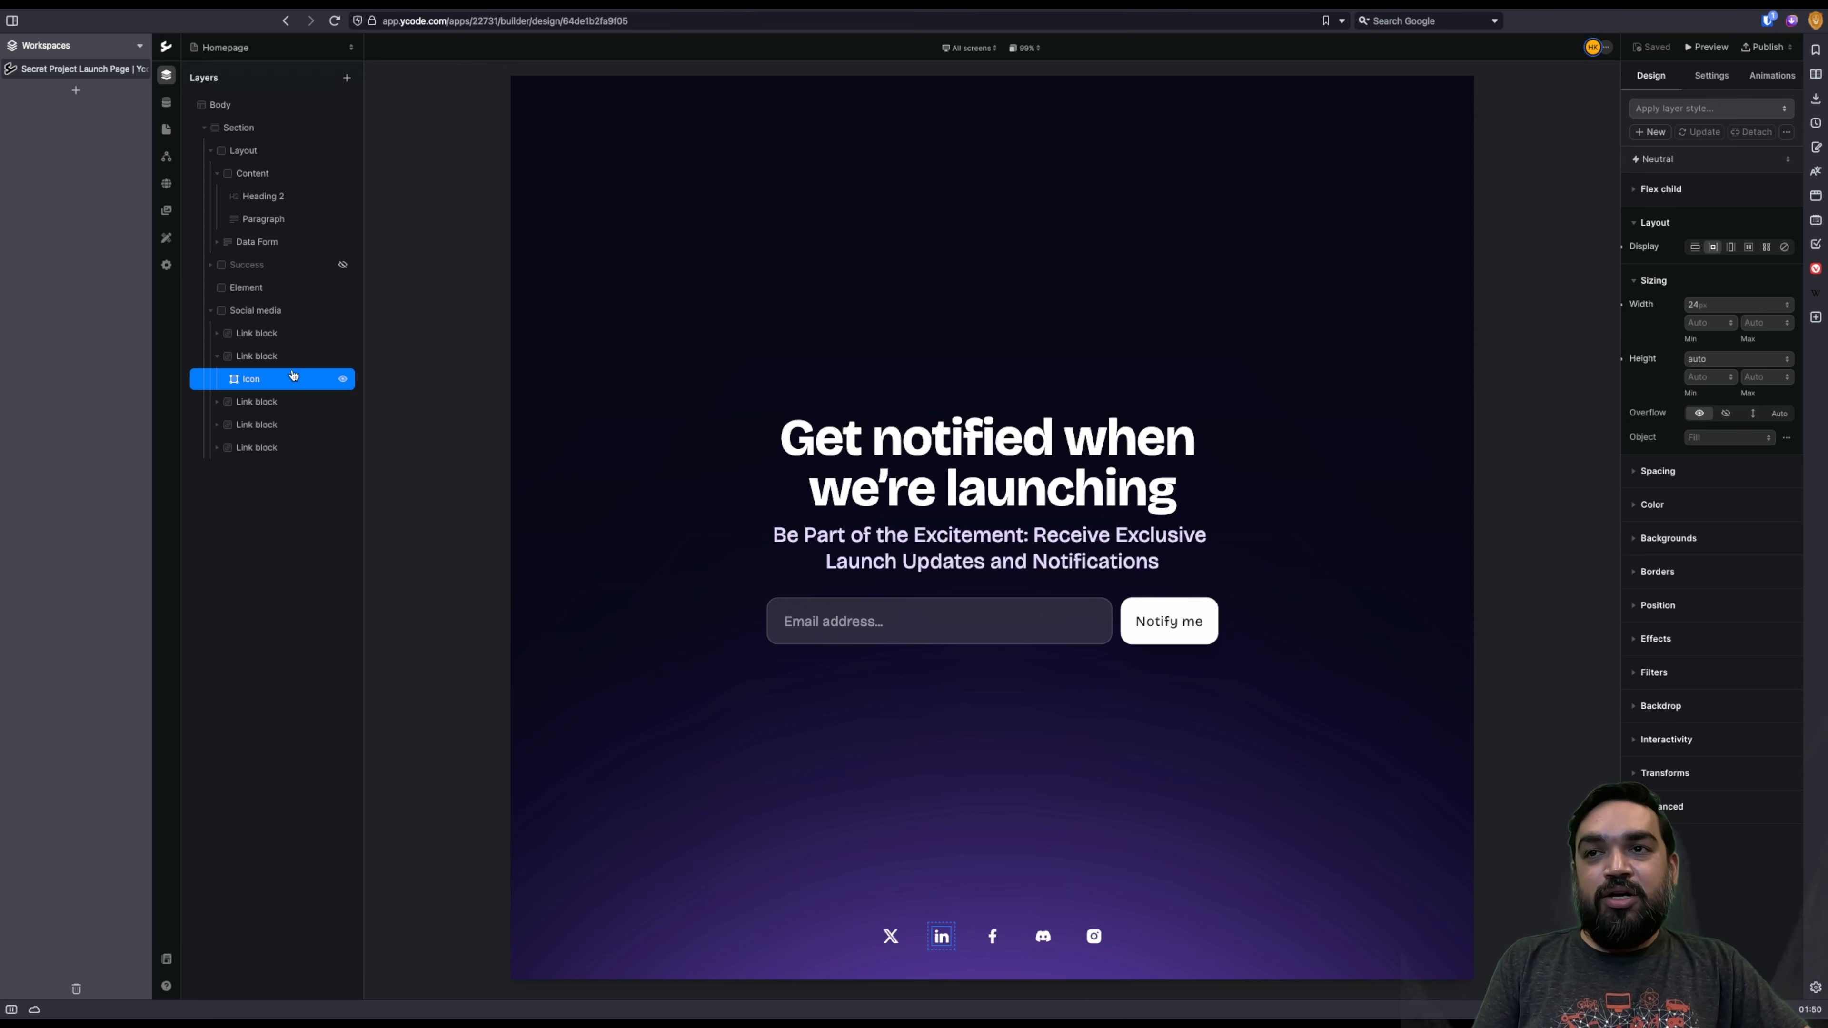
{"action": "left_click", "coordinate": [269, 360]}
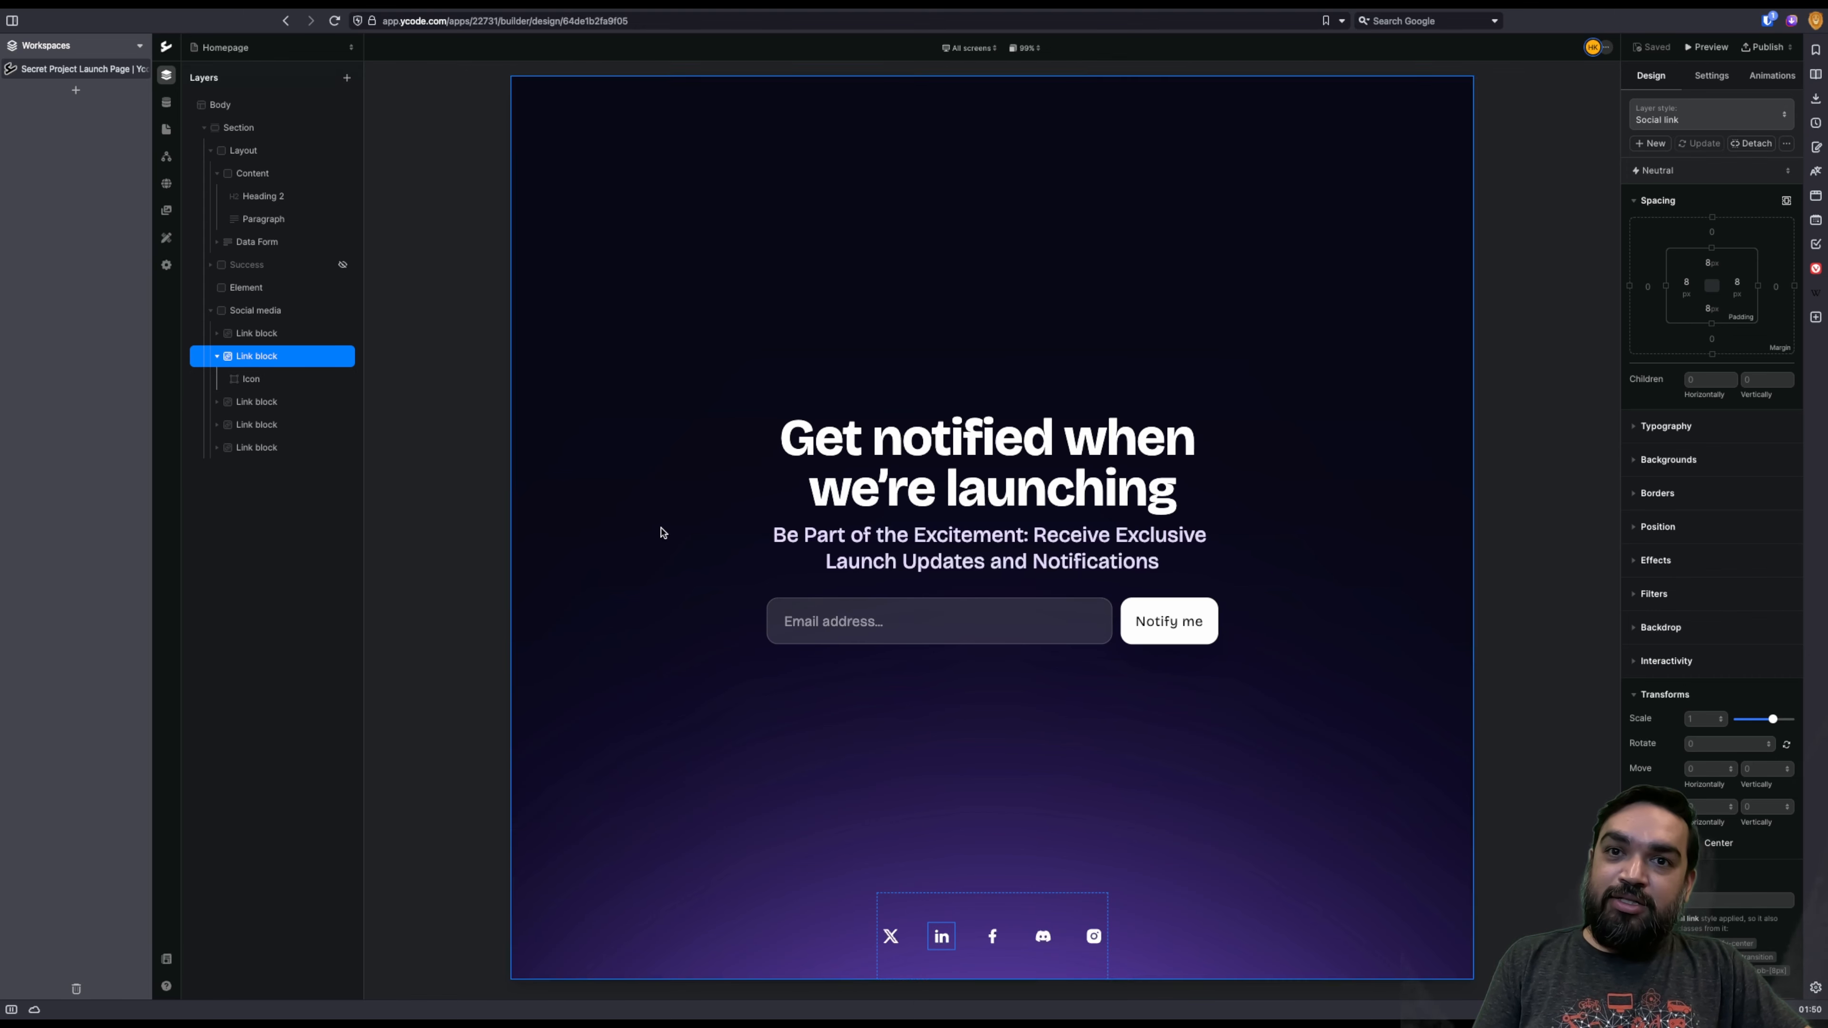
{"action": "left_click", "coordinate": [270, 405]}
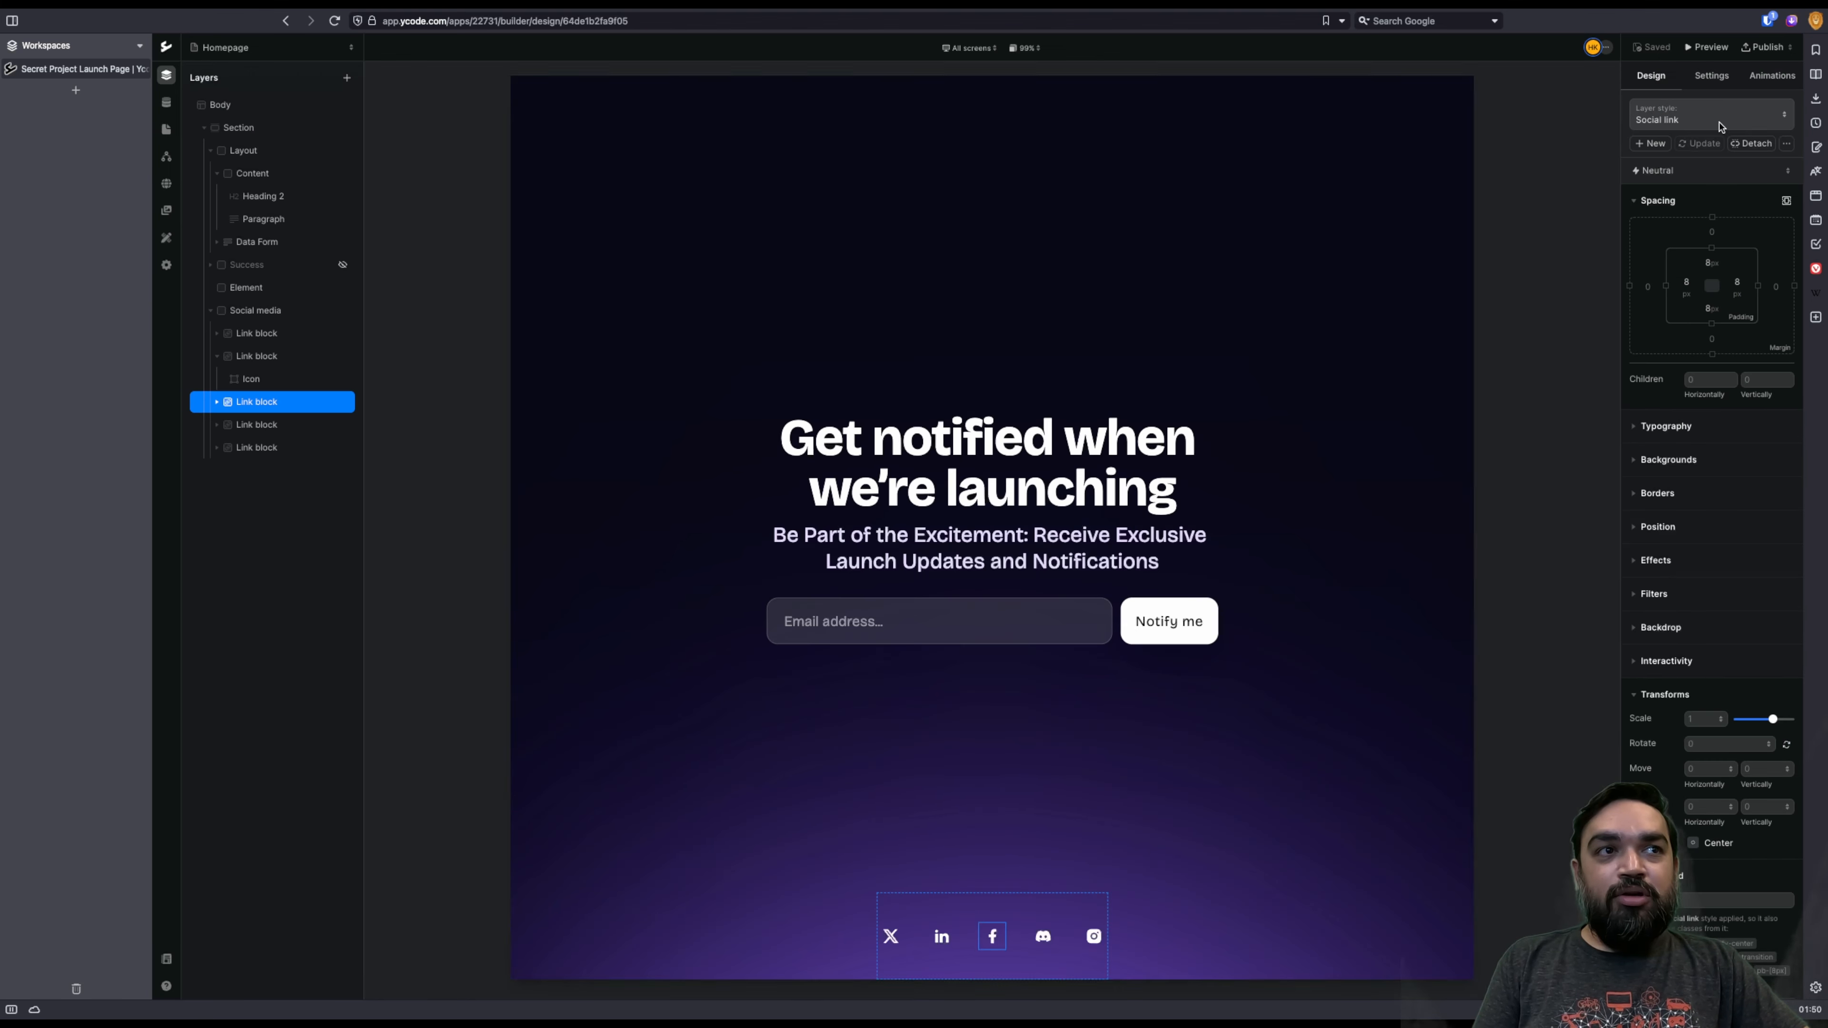
{"action": "left_click", "coordinate": [216, 403]}
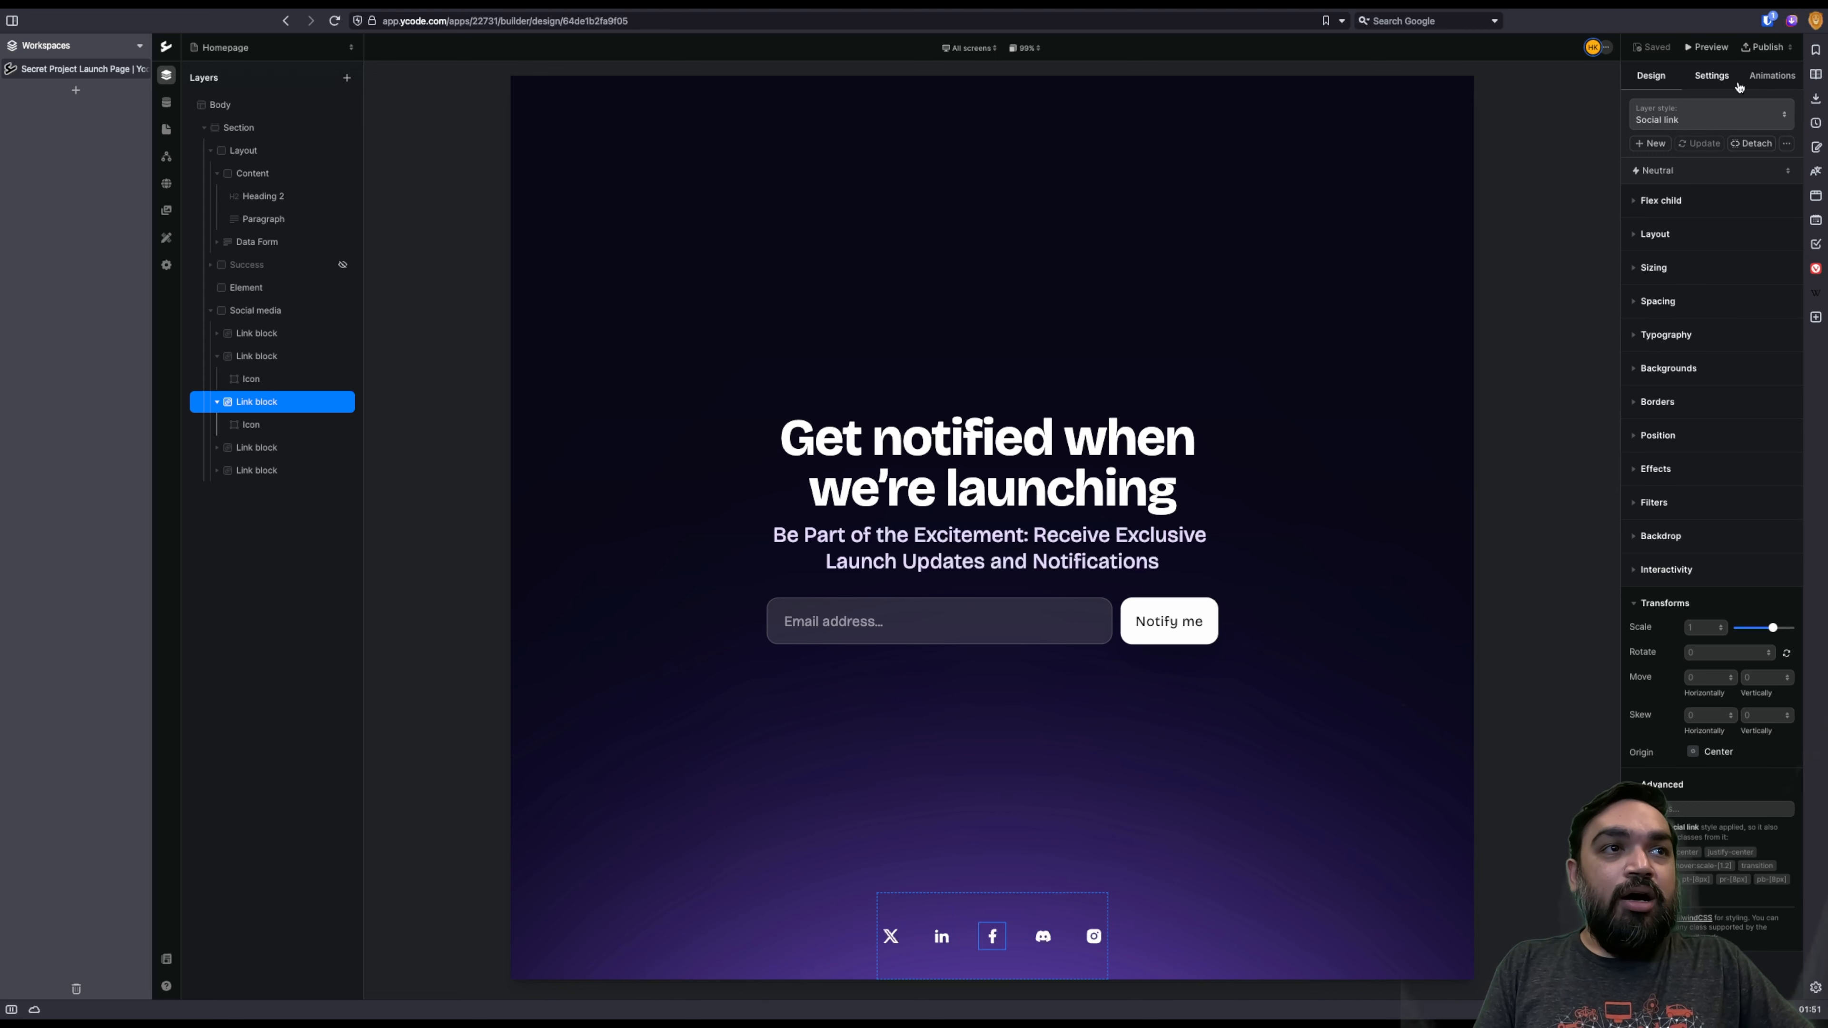
{"action": "left_click", "coordinate": [1652, 237]}
{"action": "left_click", "coordinate": [1652, 236]}
{"action": "left_click", "coordinate": [1662, 269]}
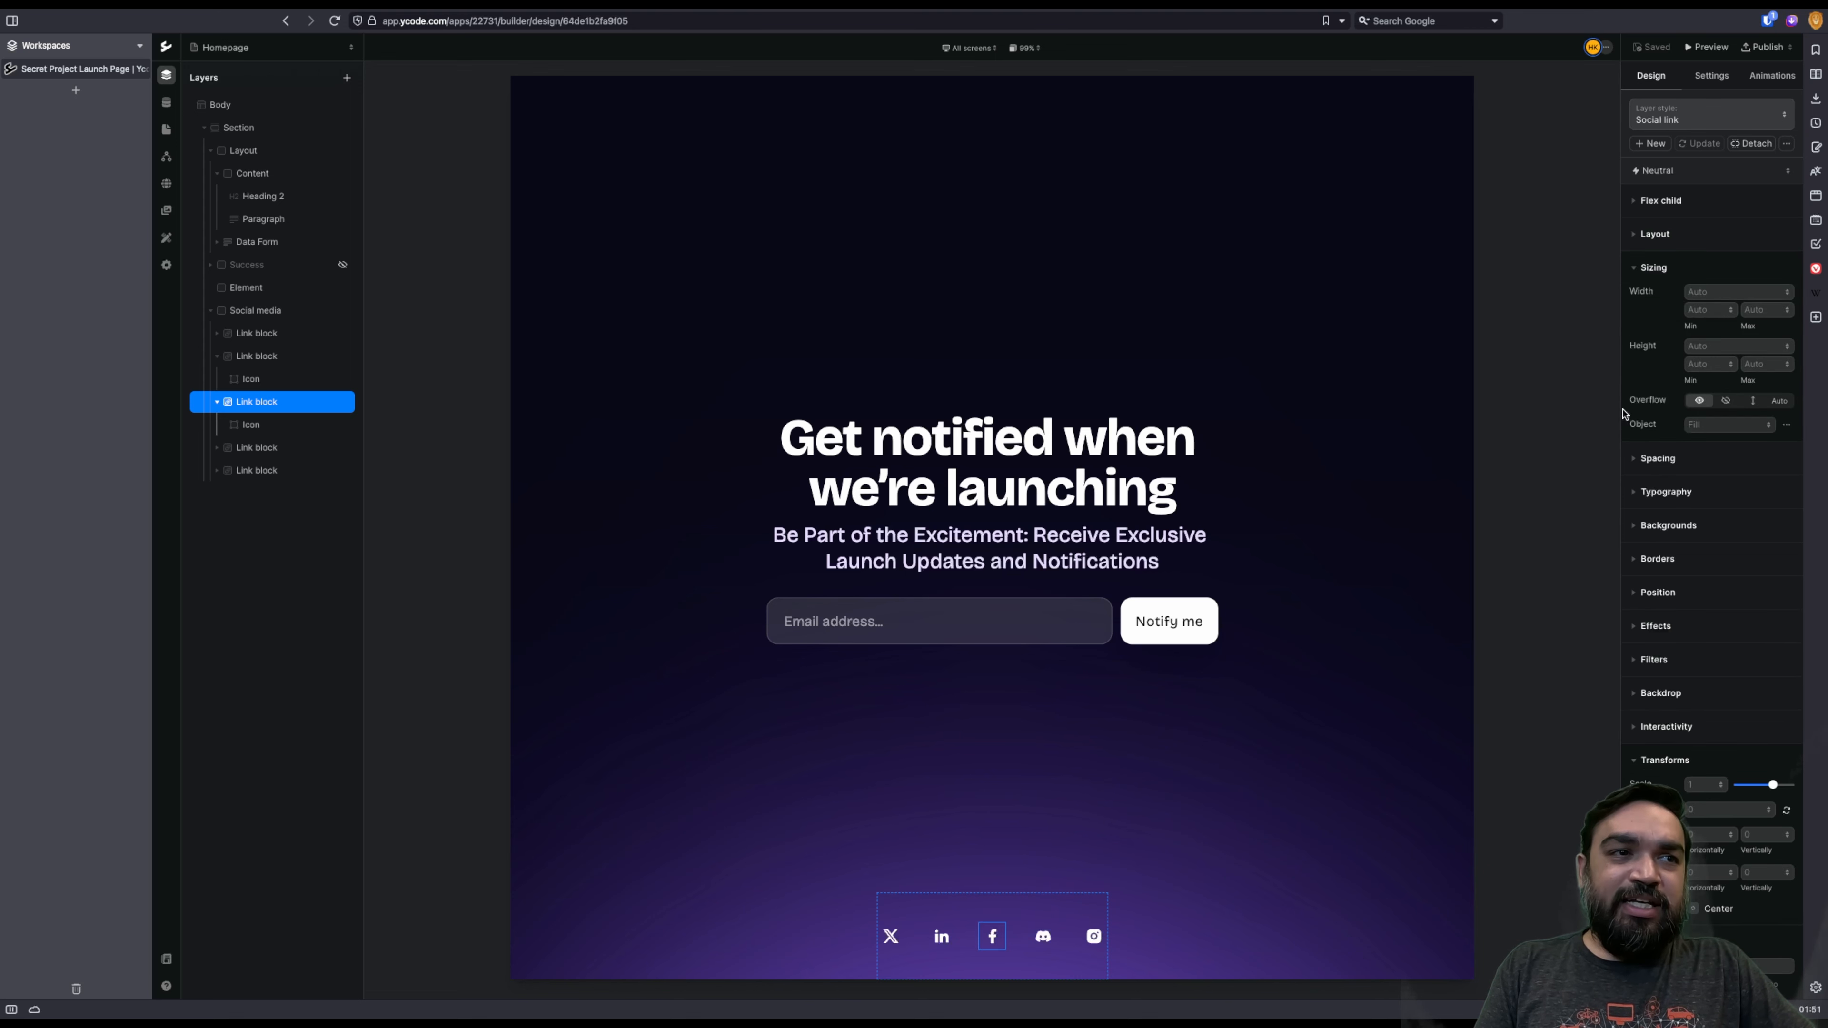
{"action": "left_click", "coordinate": [1667, 271]}
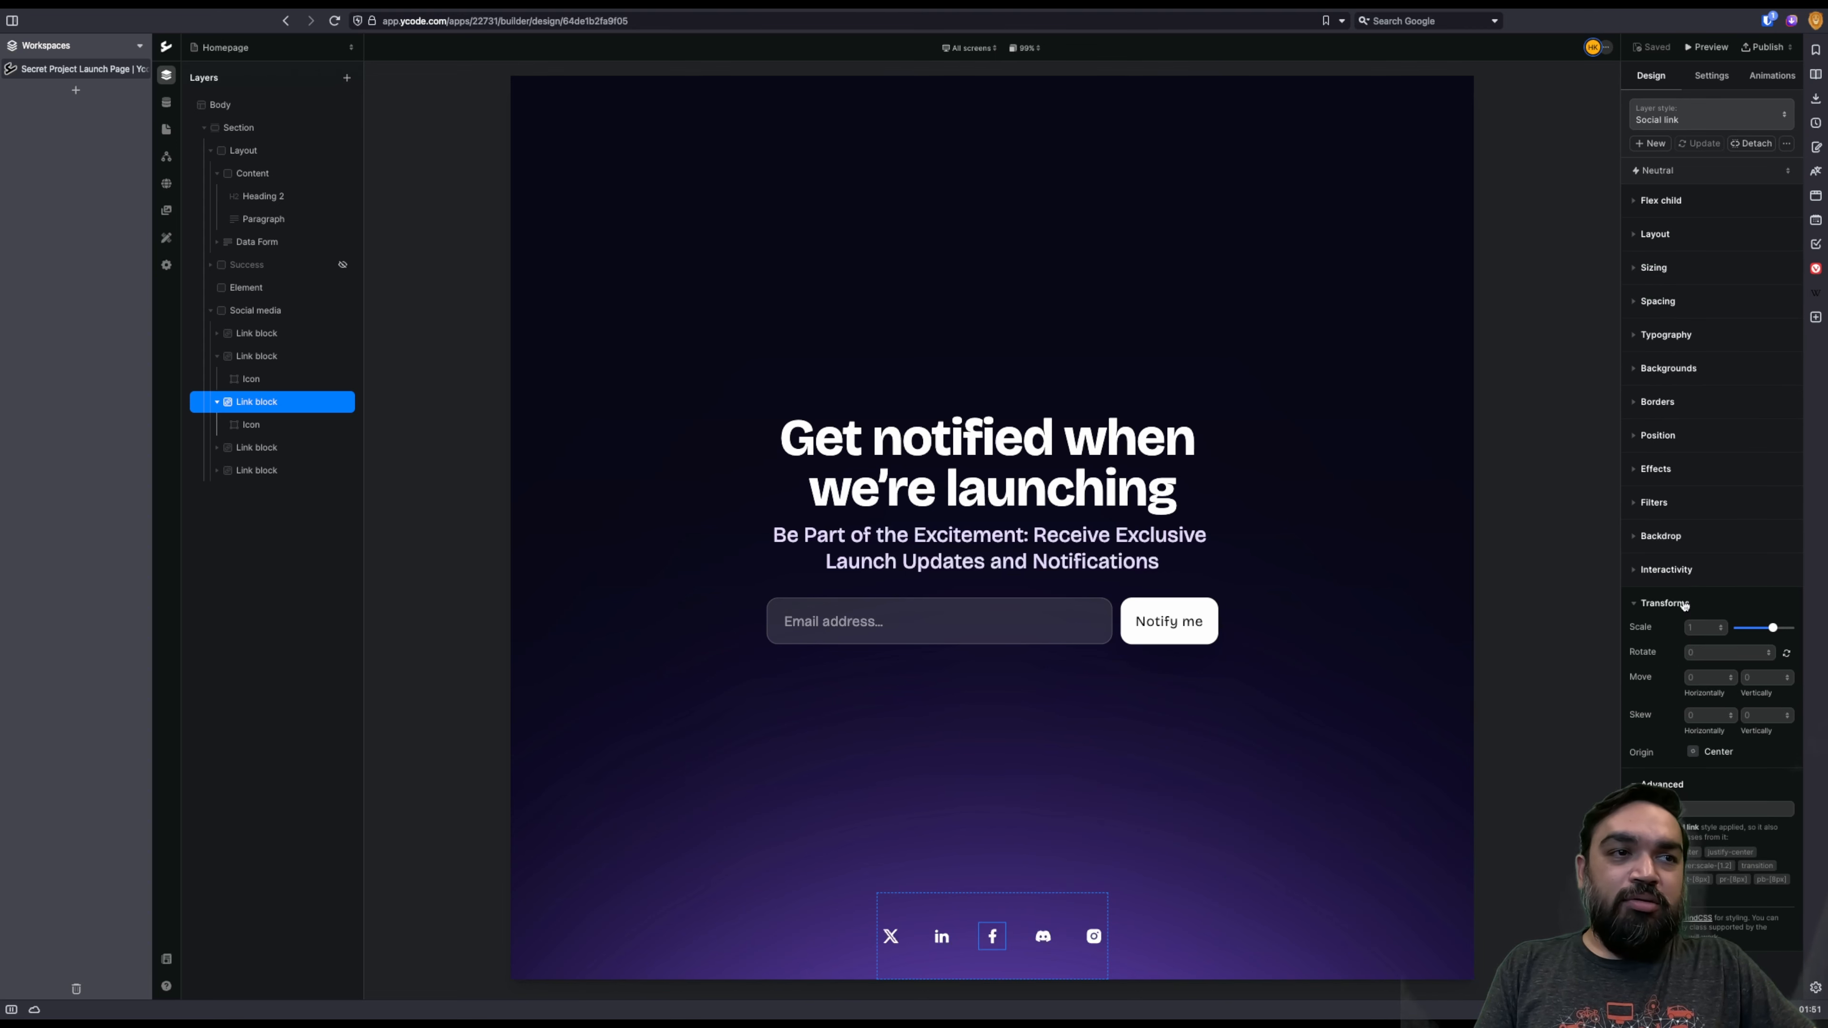
Step: Examine the Facebook link block's URL and behavior settings, and the available link target types, including the page sections
{"action": "left_click", "coordinate": [1721, 87]}
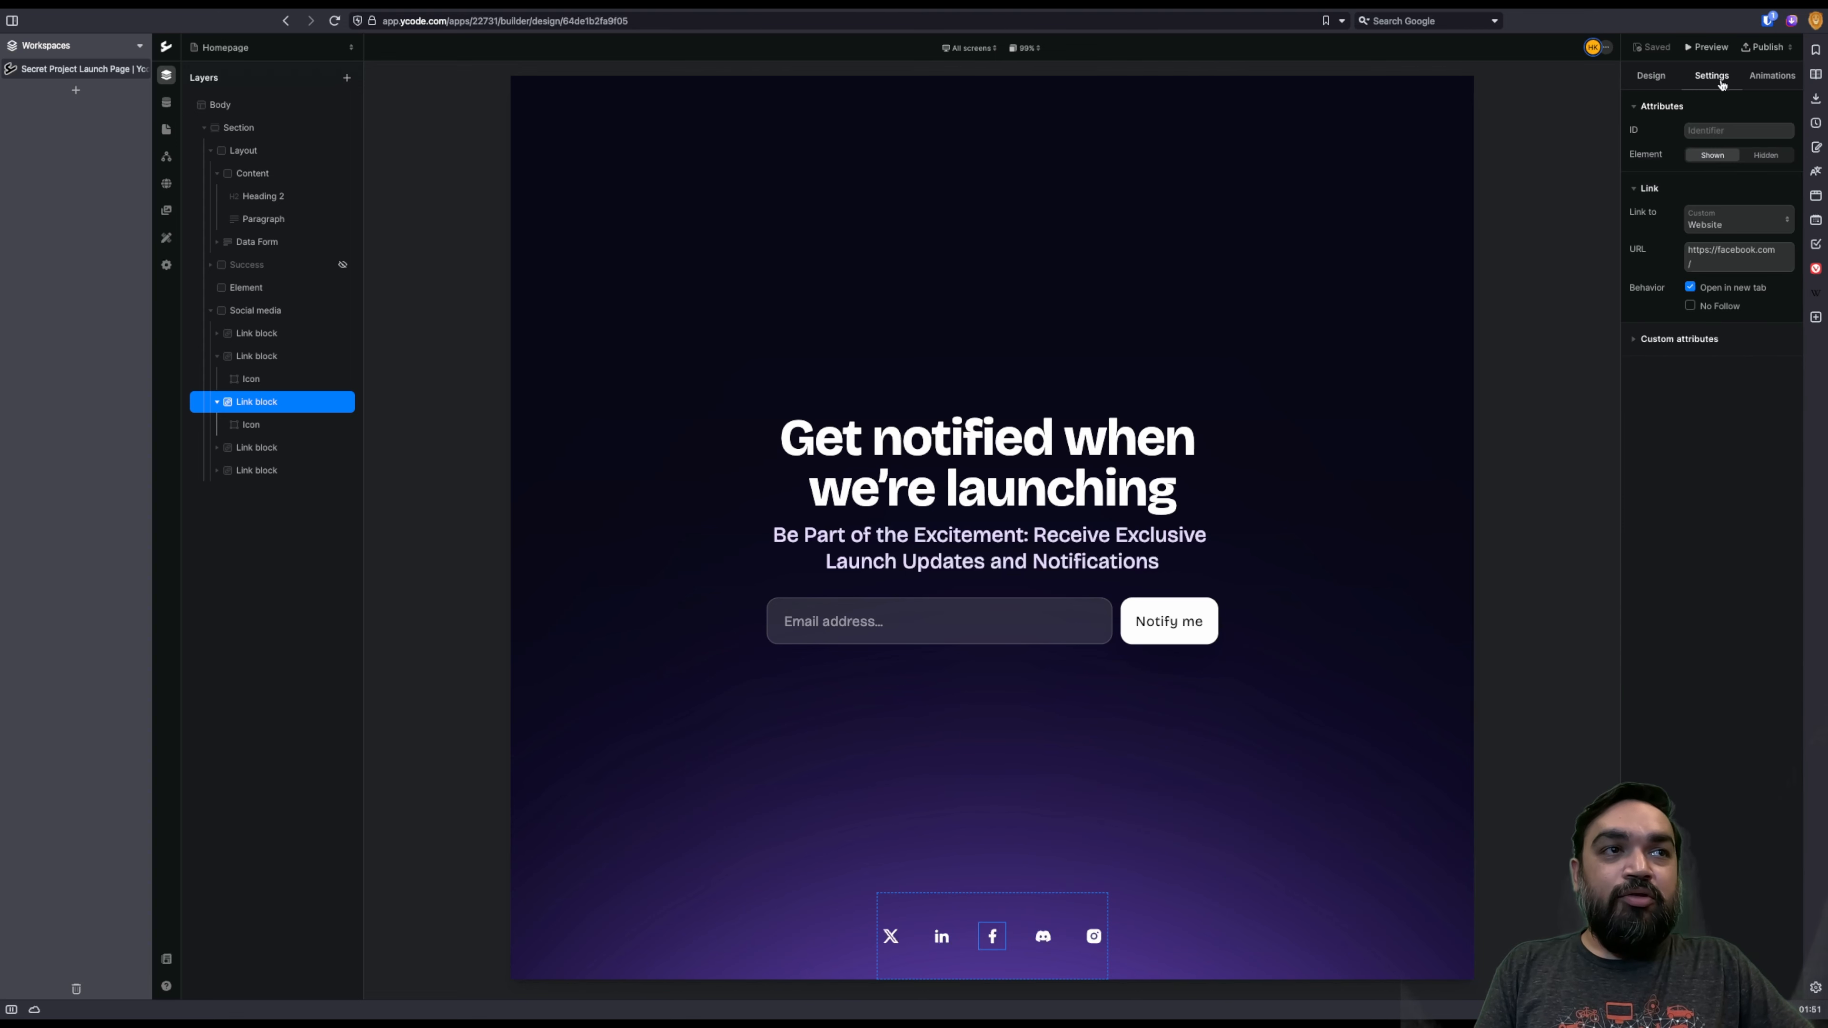
{"action": "triple_click", "coordinate": [1742, 250]}
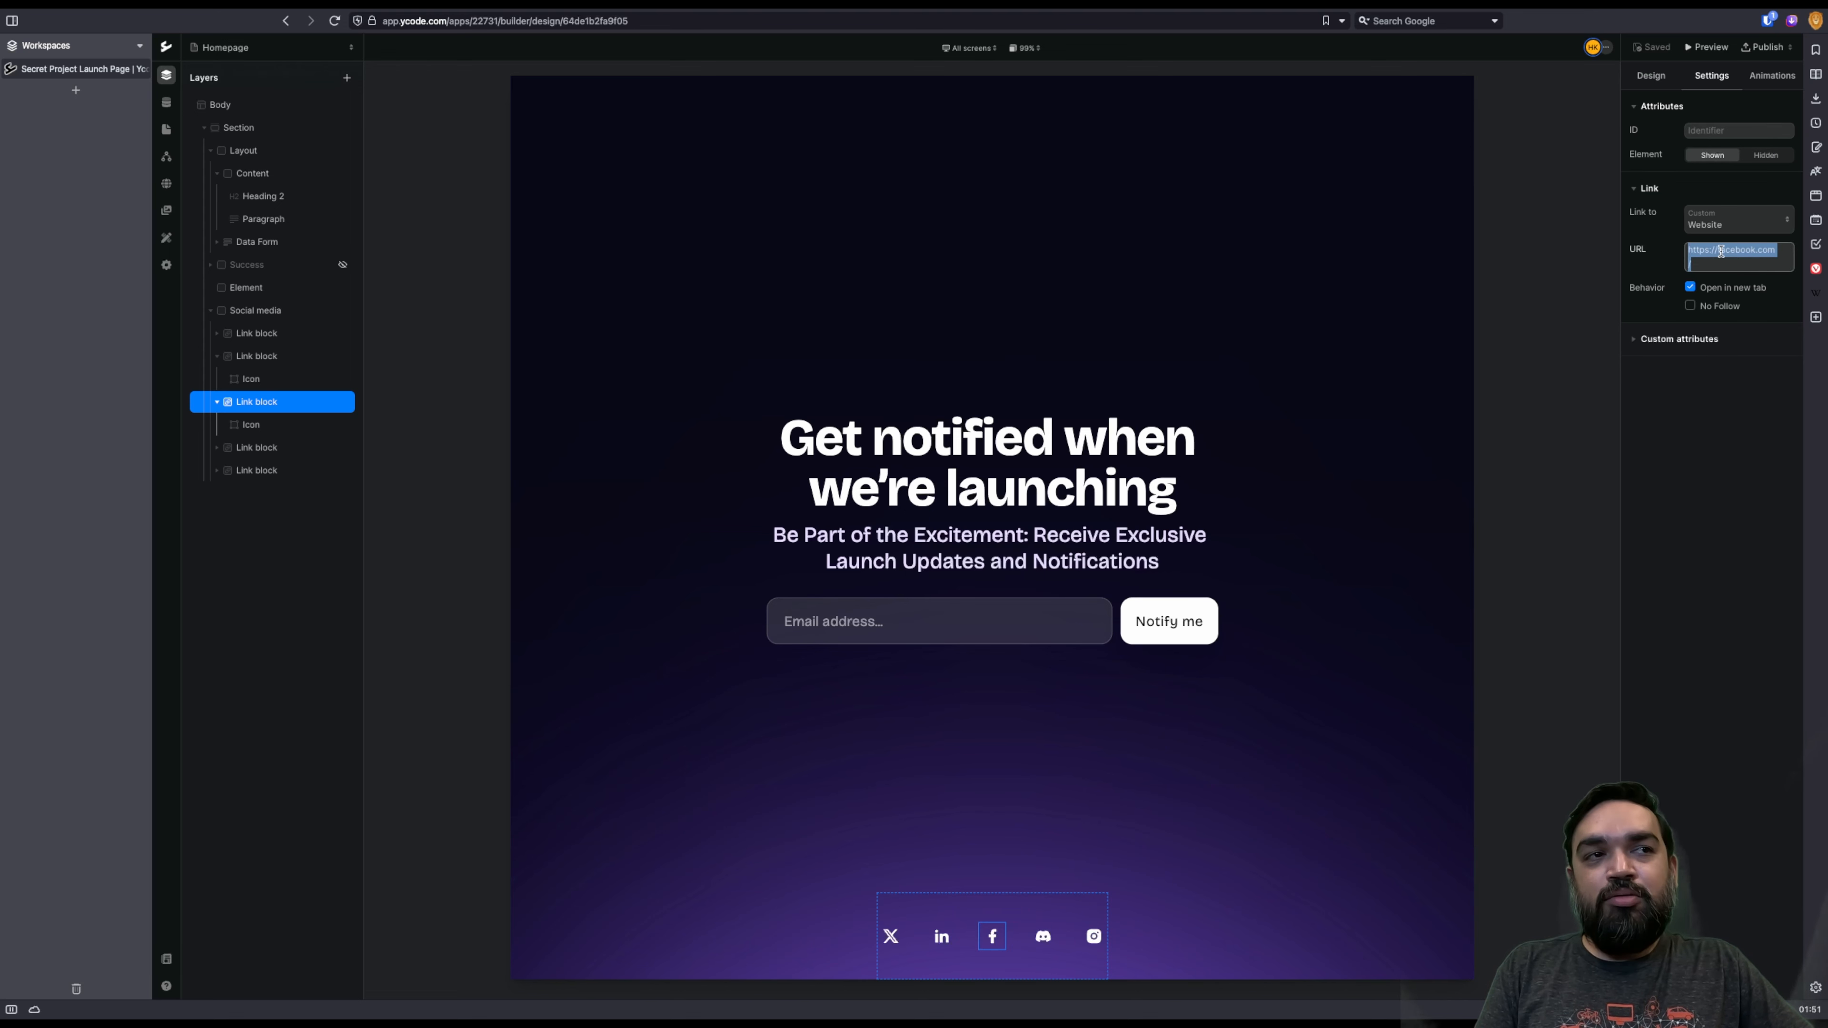
{"action": "left_click", "coordinate": [1737, 227]}
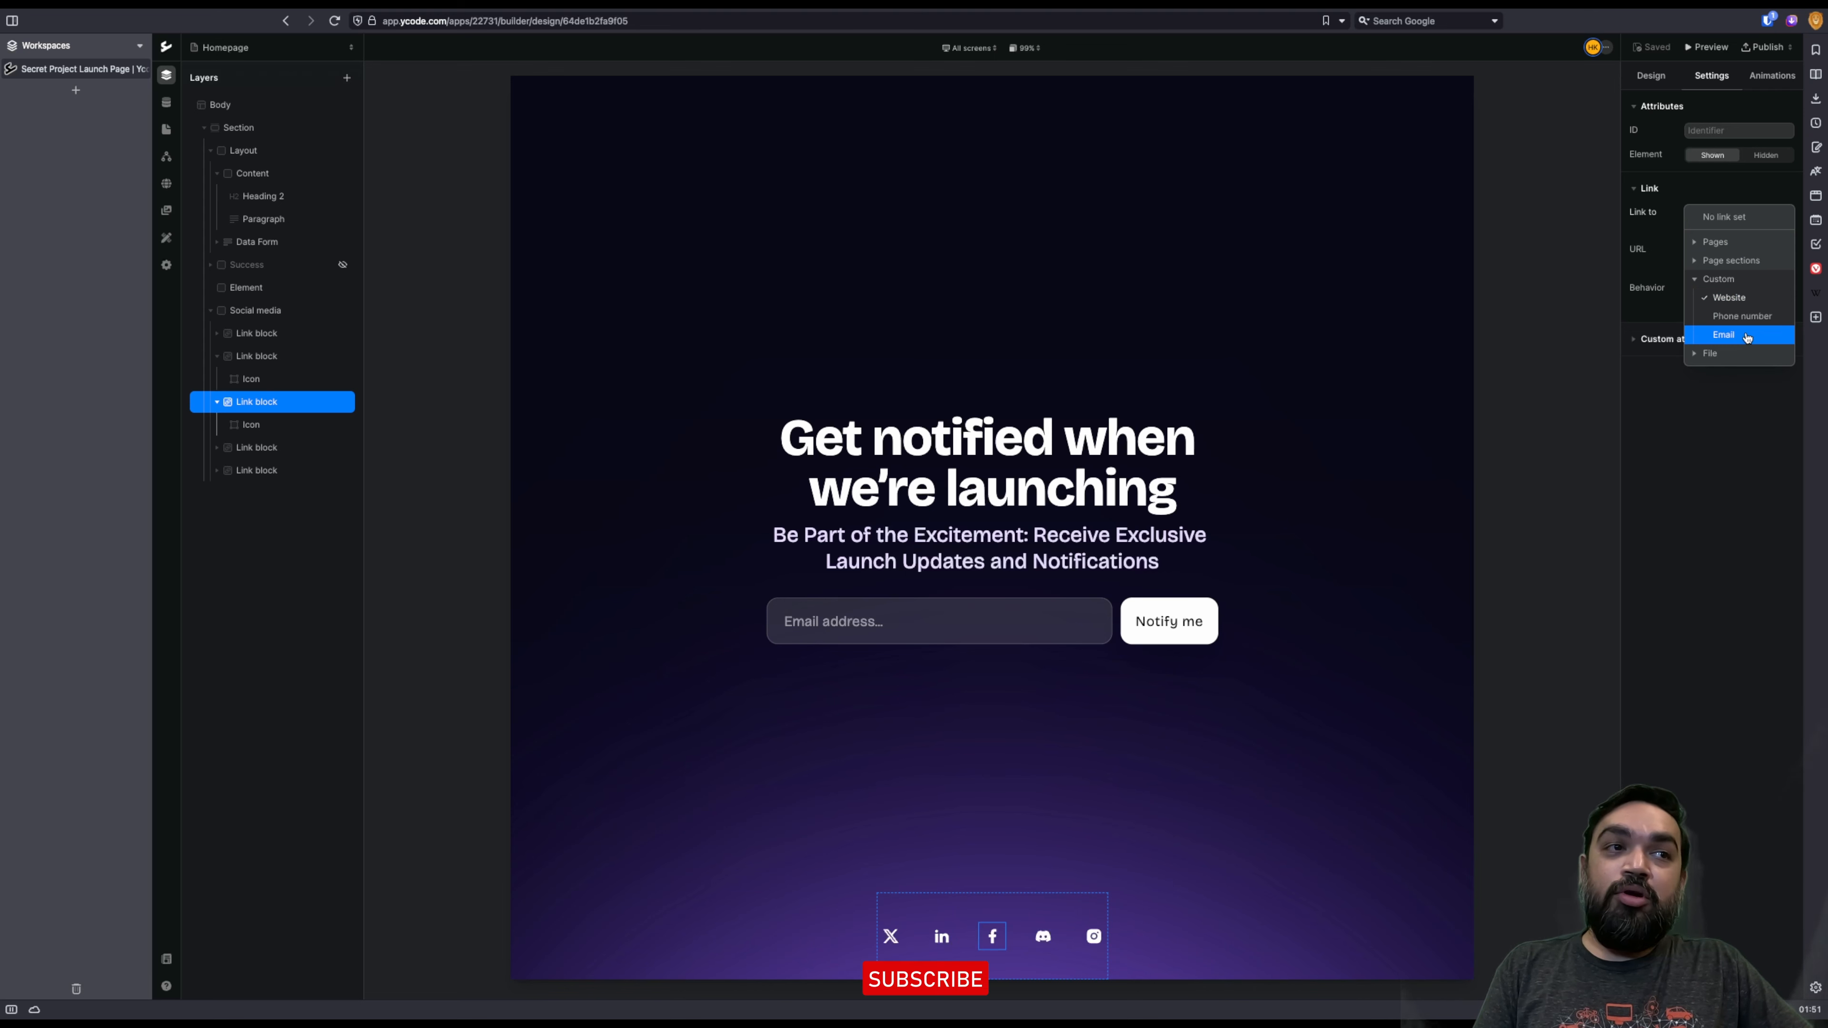
{"action": "left_click", "coordinate": [1747, 263]}
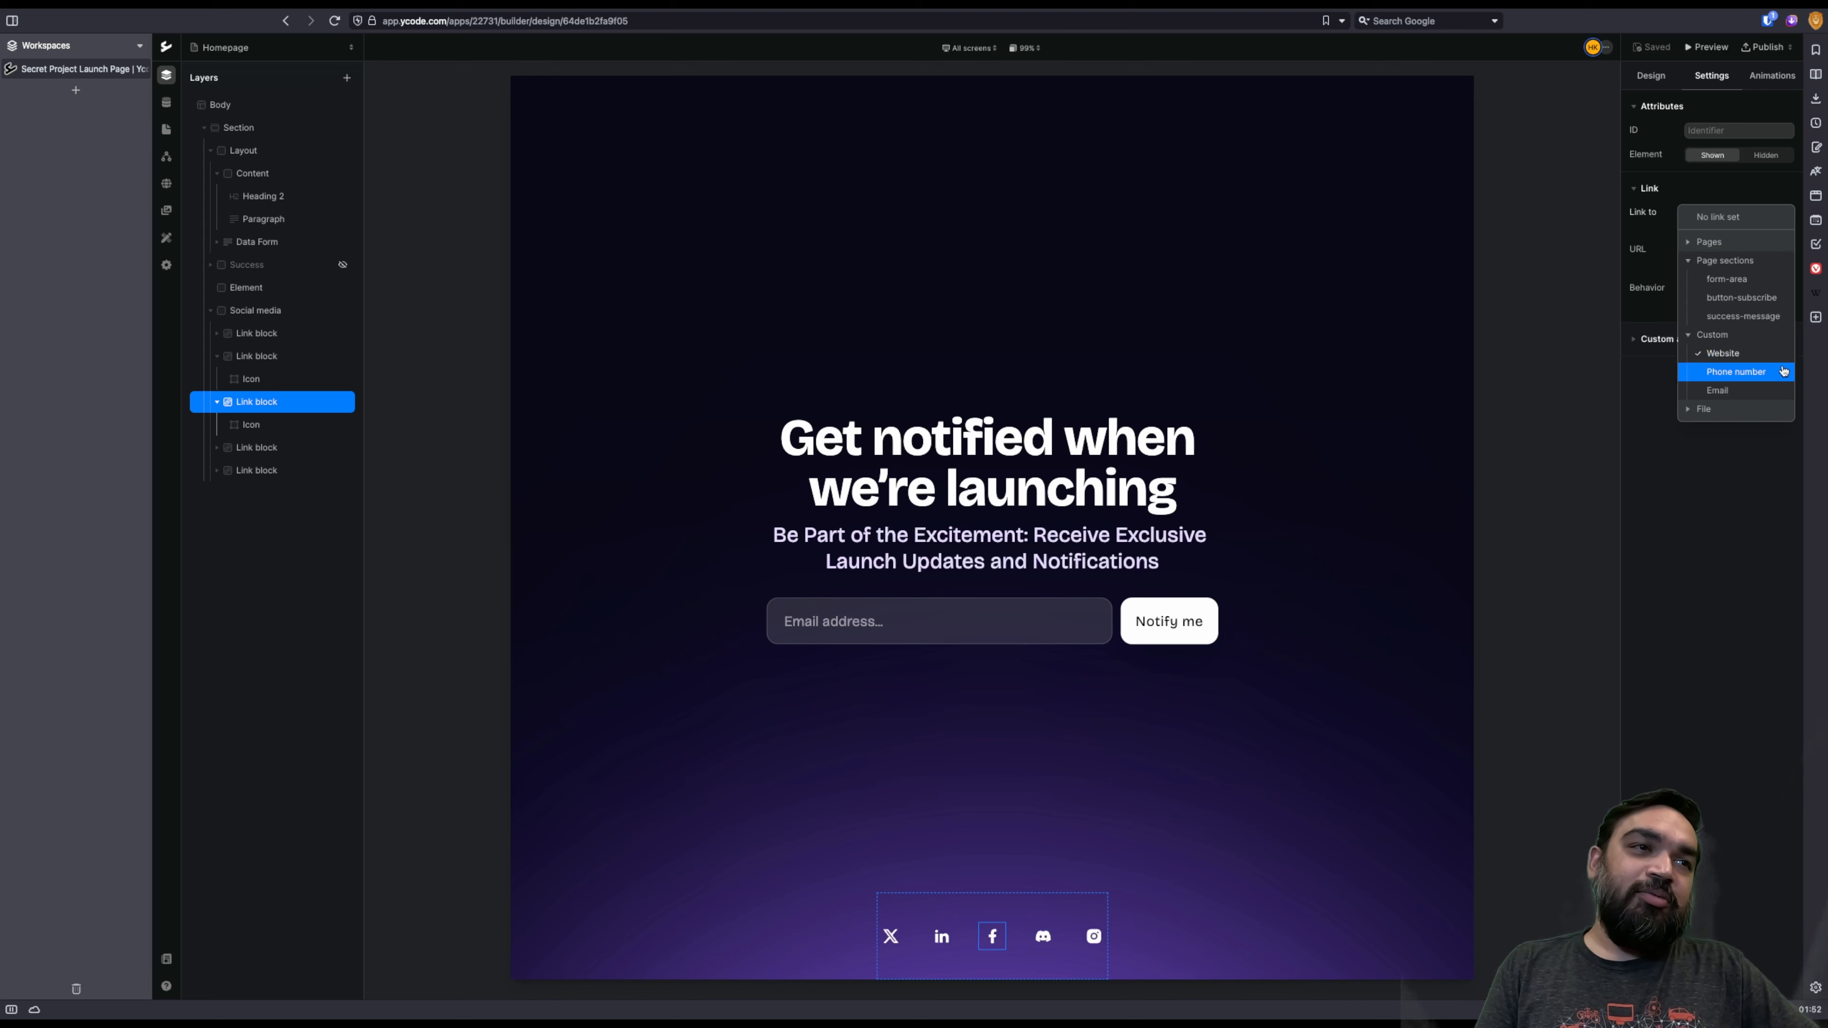
{"action": "left_click", "coordinate": [1733, 264]}
{"action": "left_click", "coordinate": [1725, 491]}
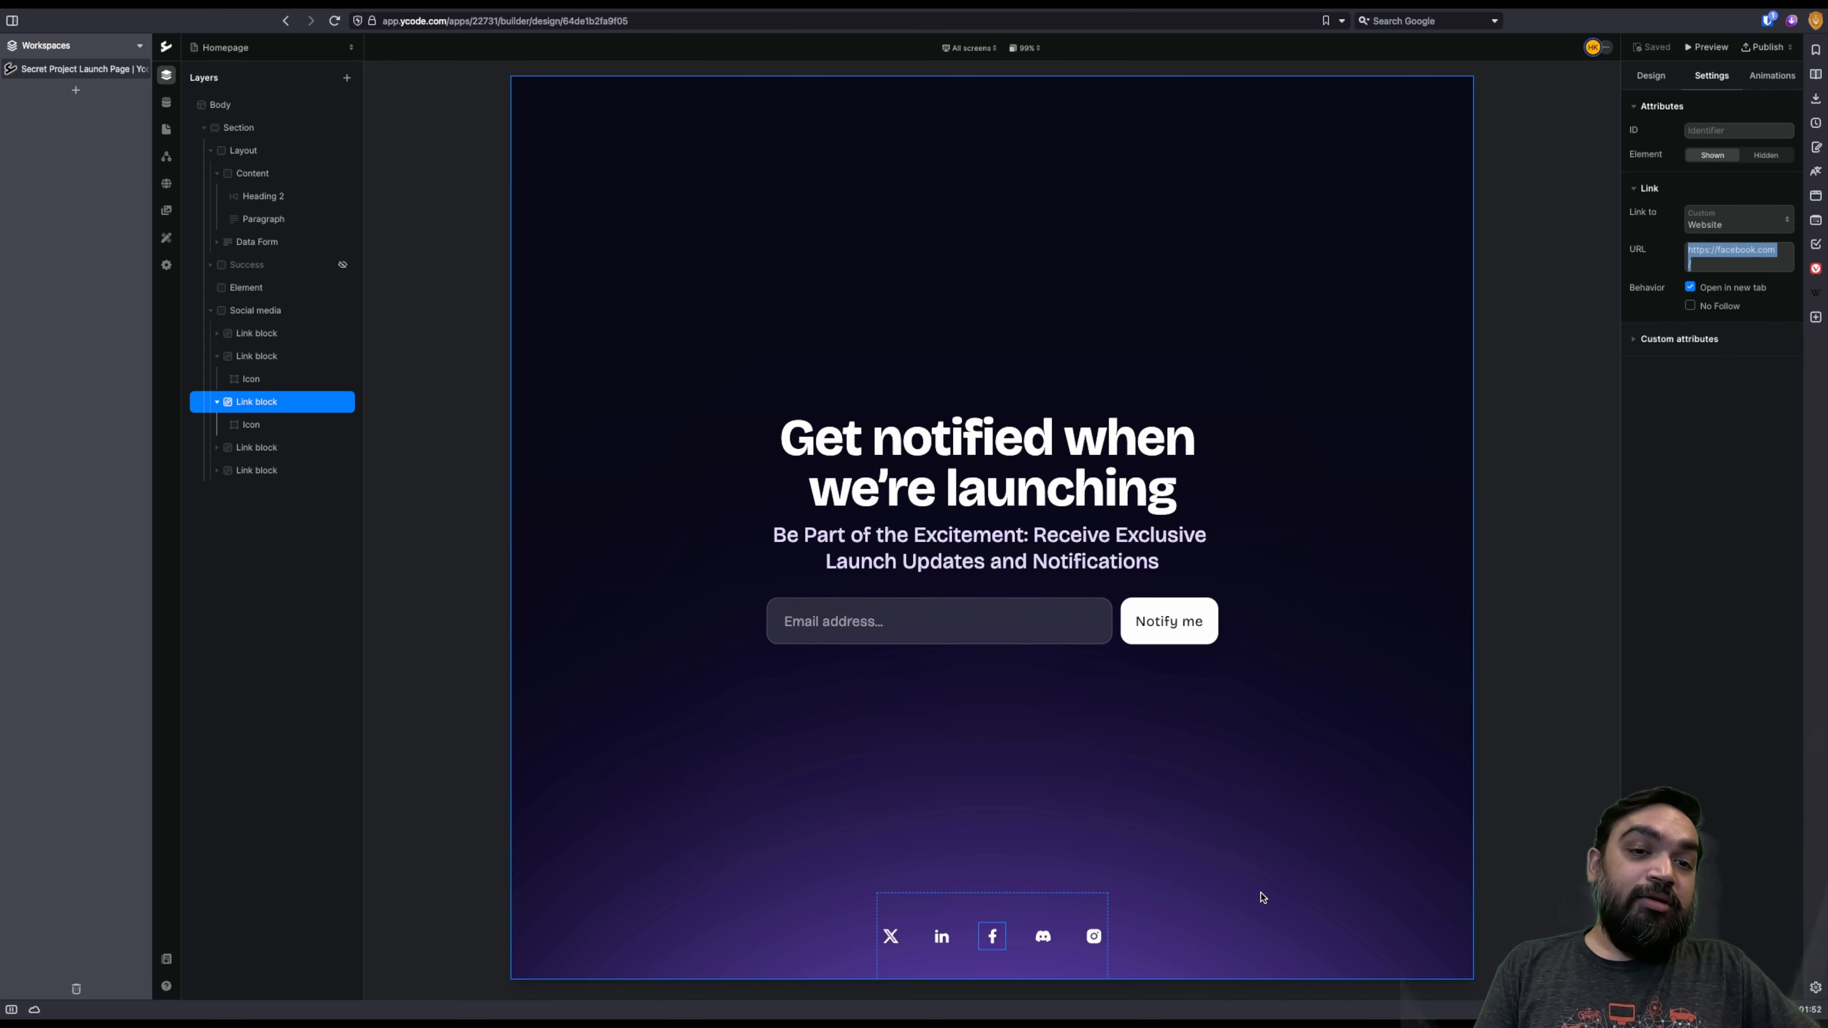
Step: Review the Body layer's design styles and set the Section layer's background color to black (#000000)
{"action": "left_click", "coordinate": [1276, 844]}
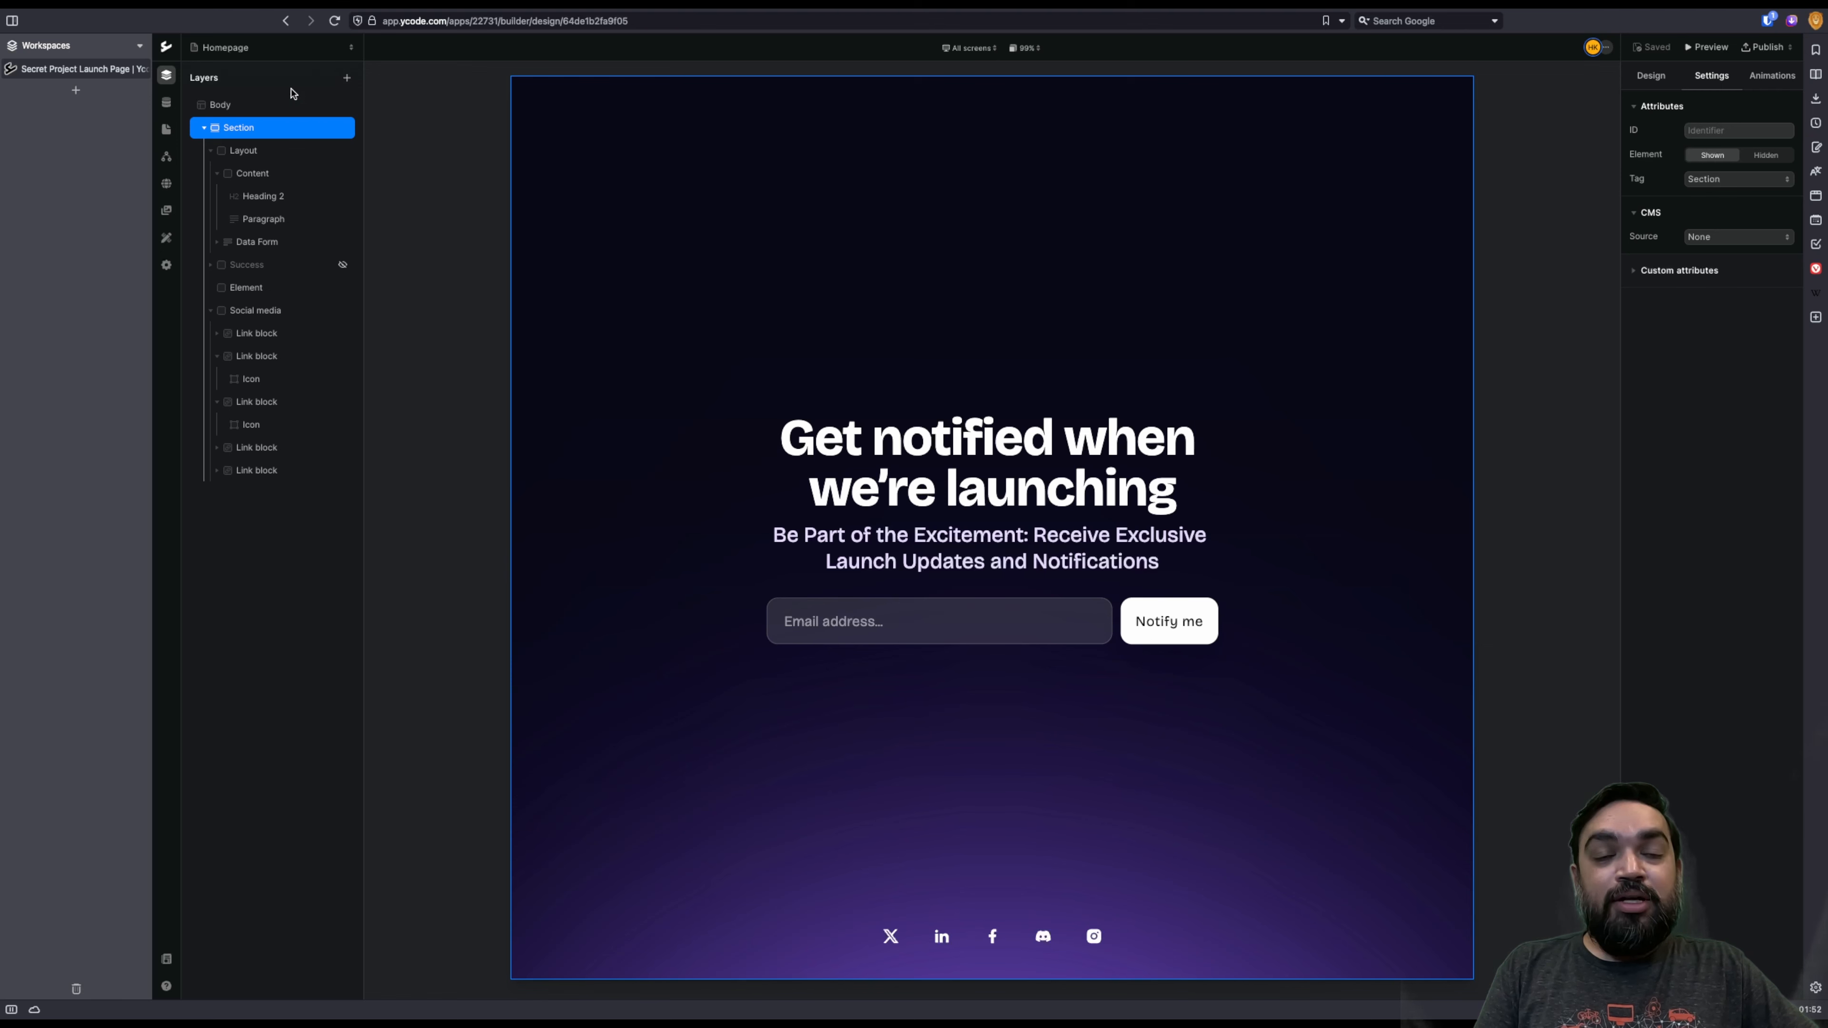
{"action": "left_click", "coordinate": [214, 106]}
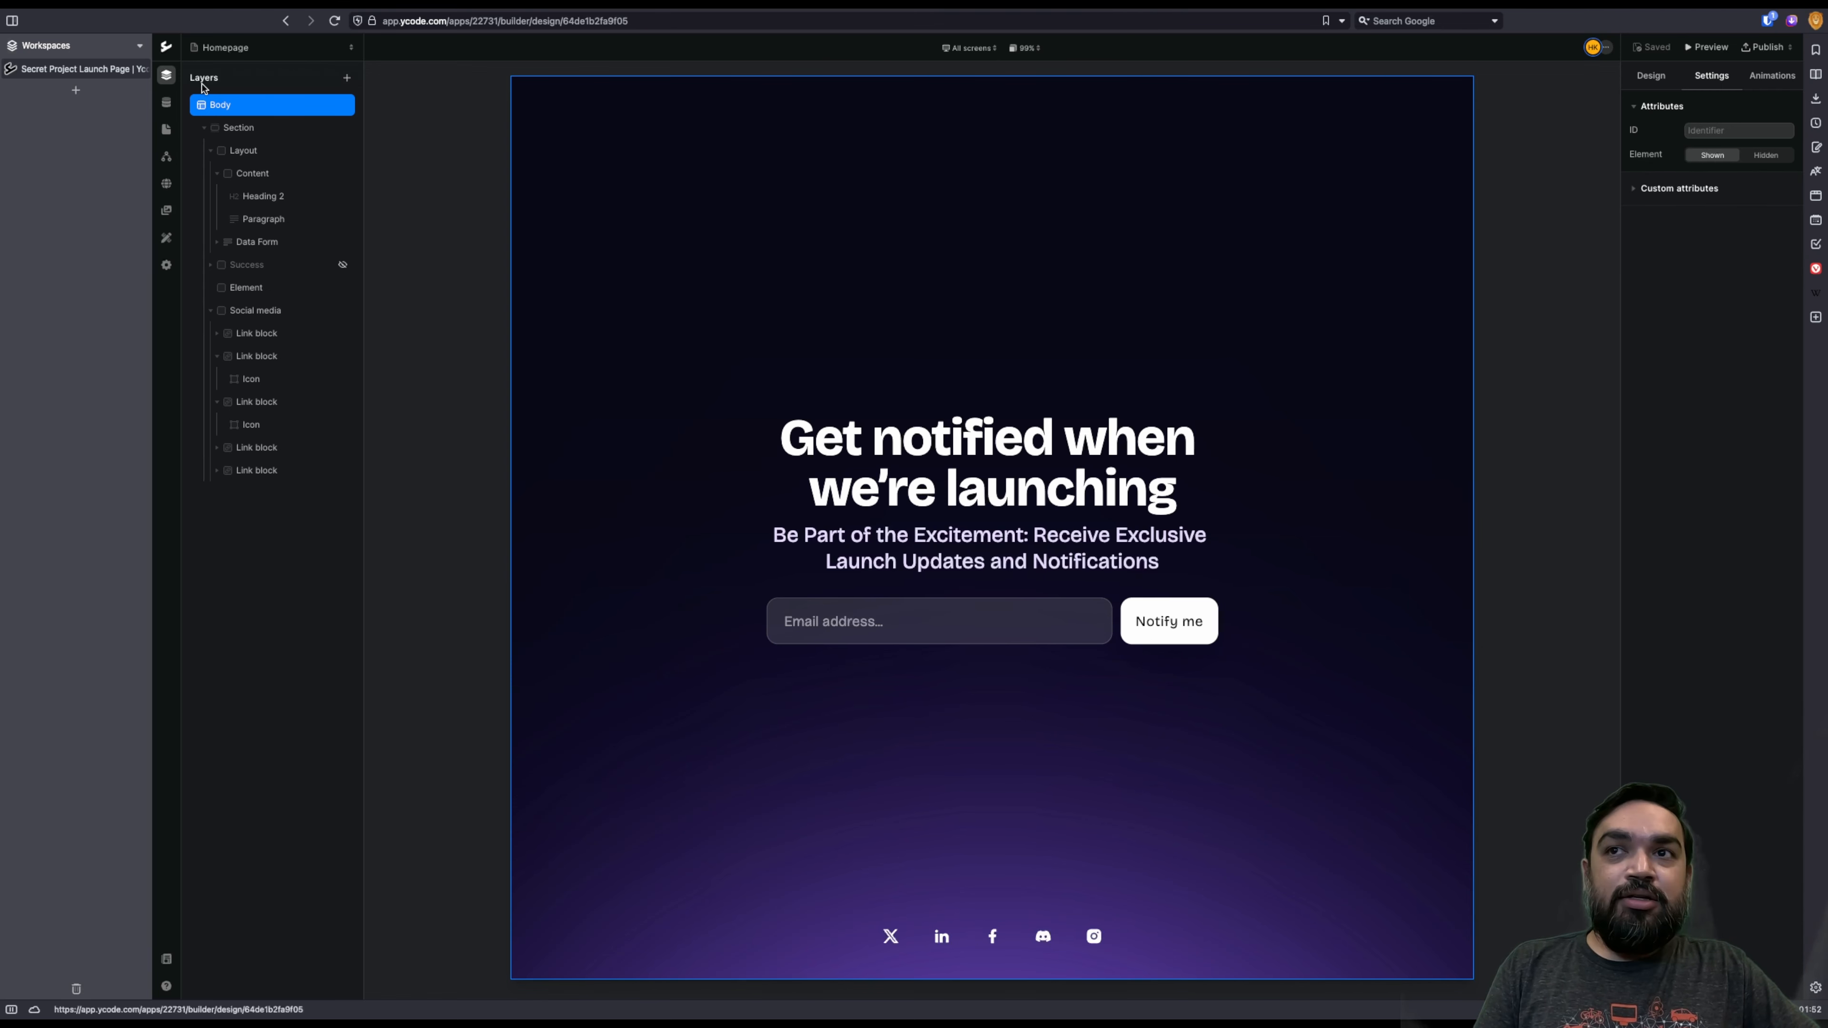
{"action": "left_click", "coordinate": [1664, 76]}
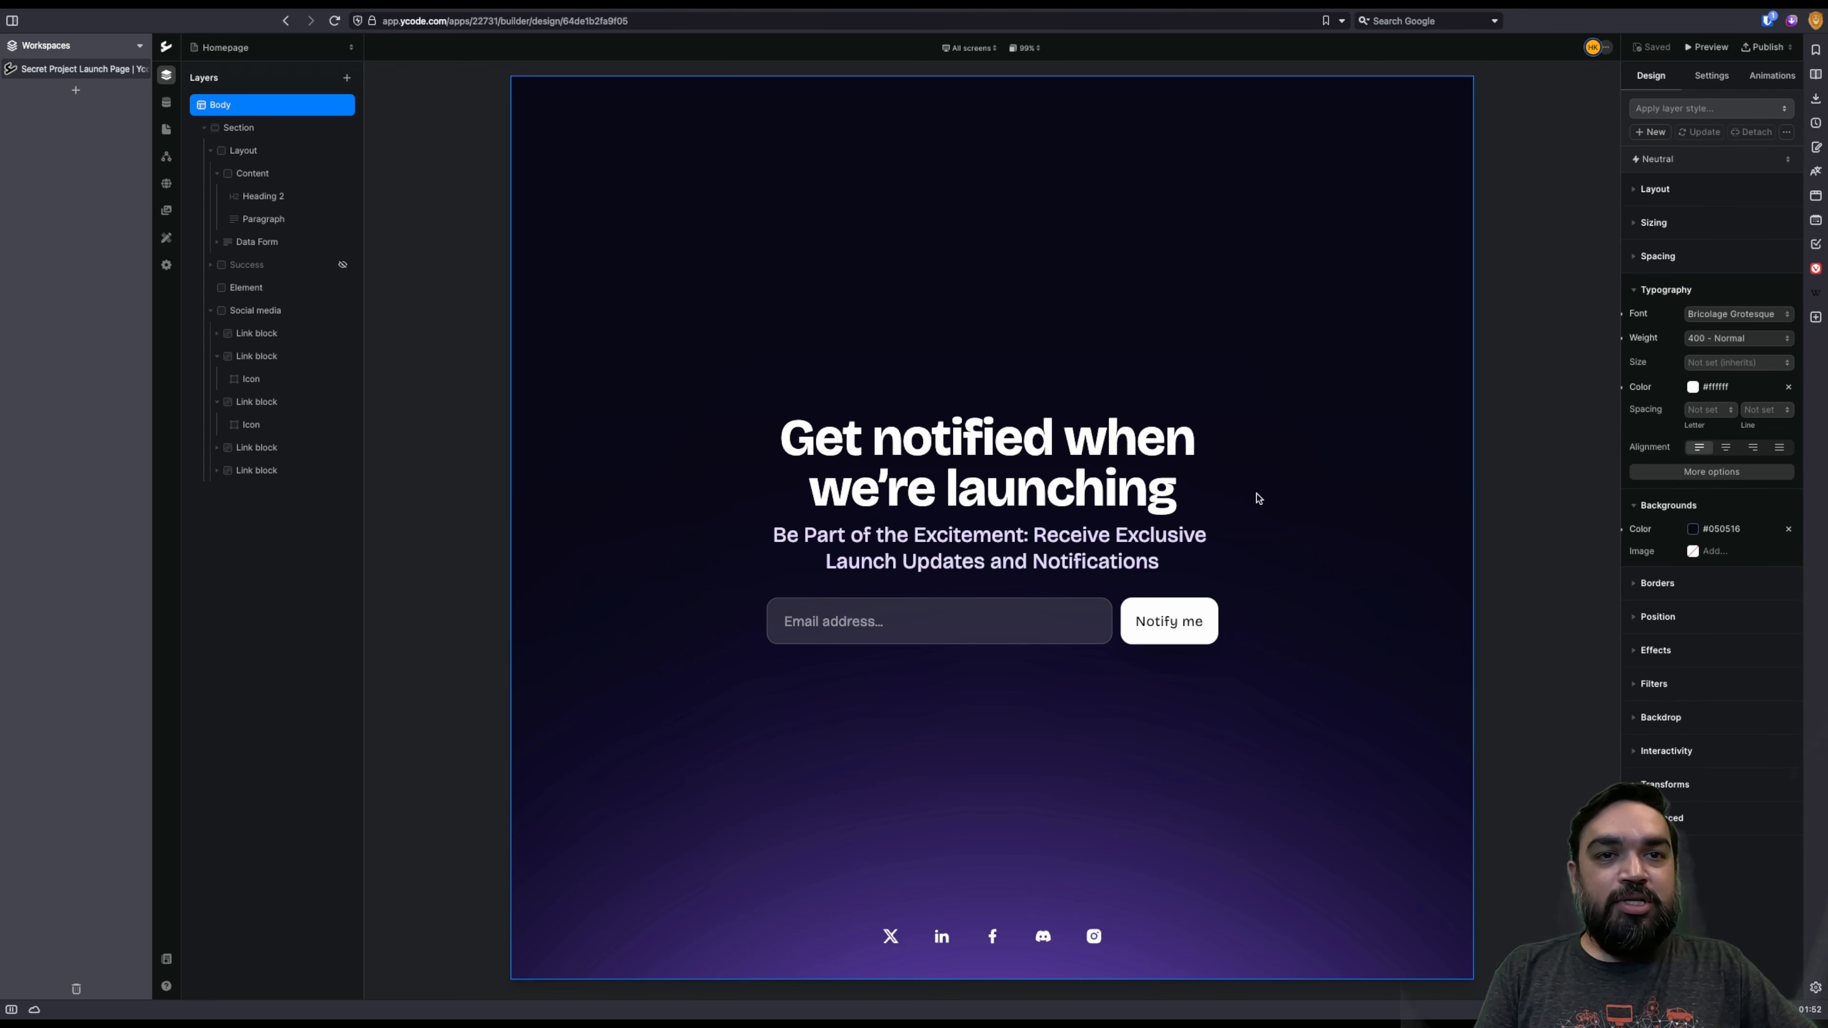
{"action": "left_click", "coordinate": [1276, 431]}
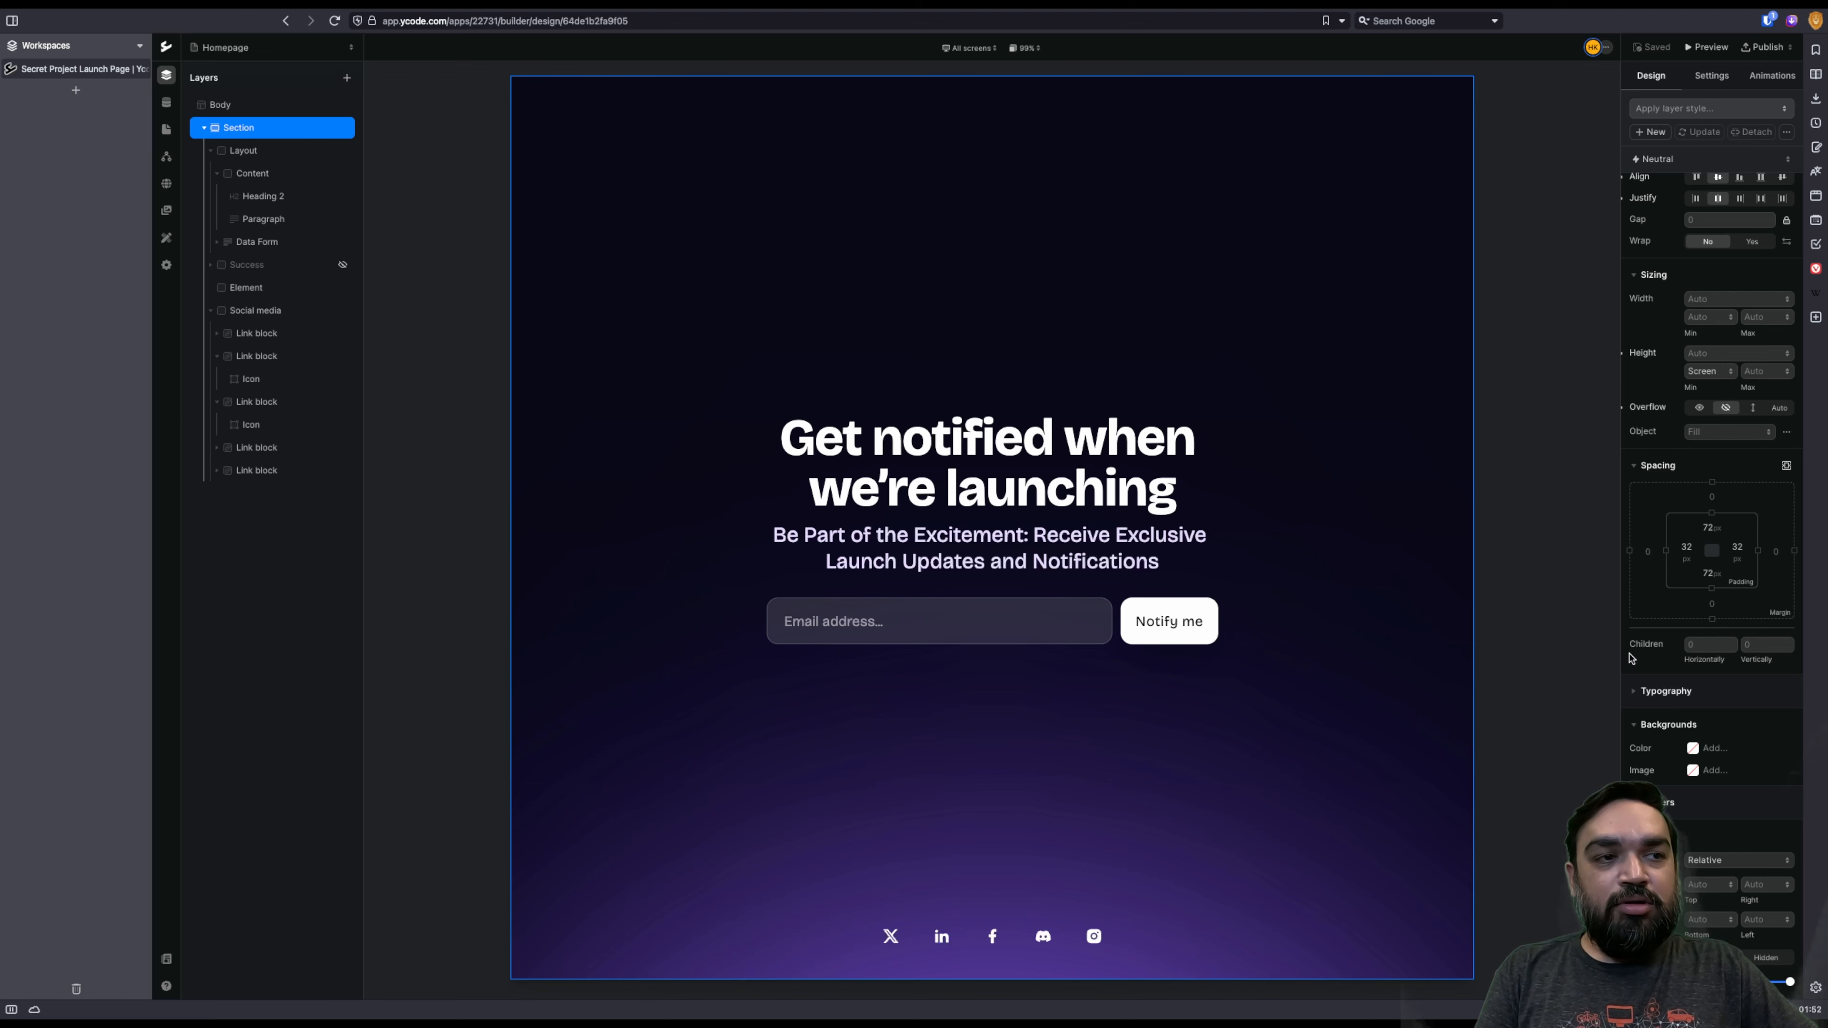
{"action": "scroll", "coordinate": [1674, 637], "scroll_direction": "down", "scroll_amount": 3}
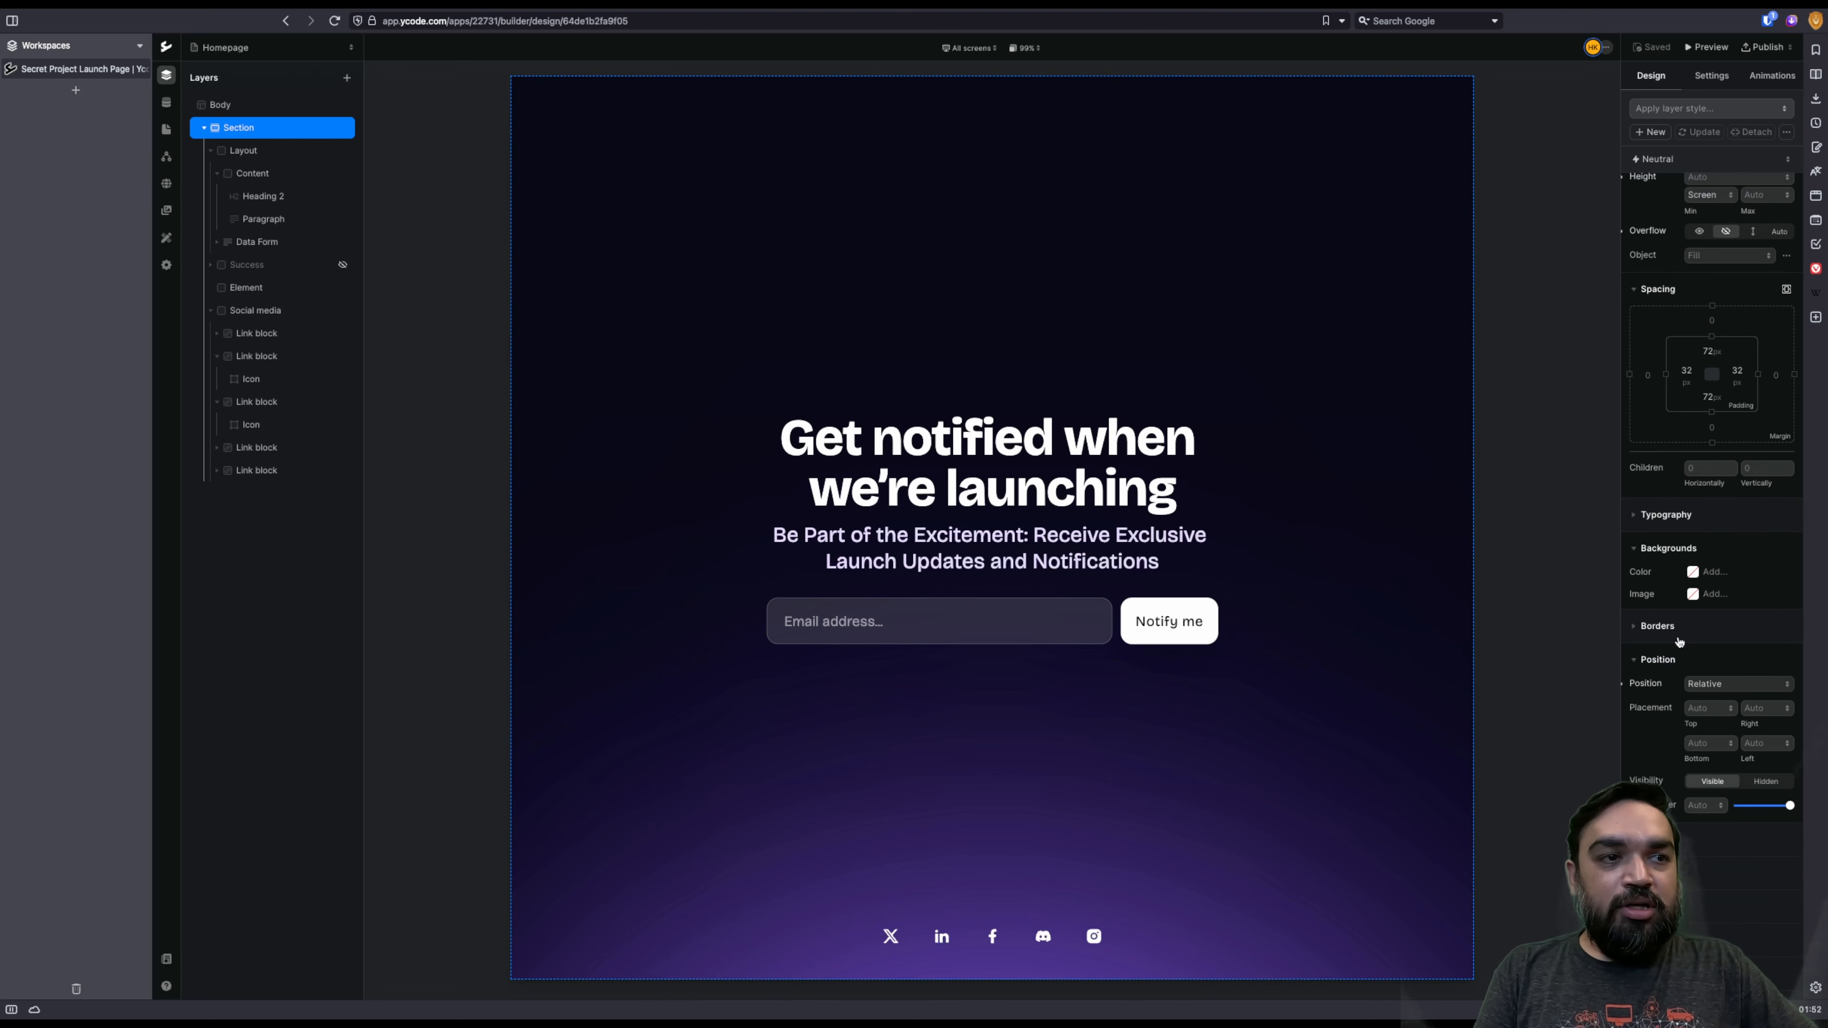
{"action": "left_click", "coordinate": [1712, 572]}
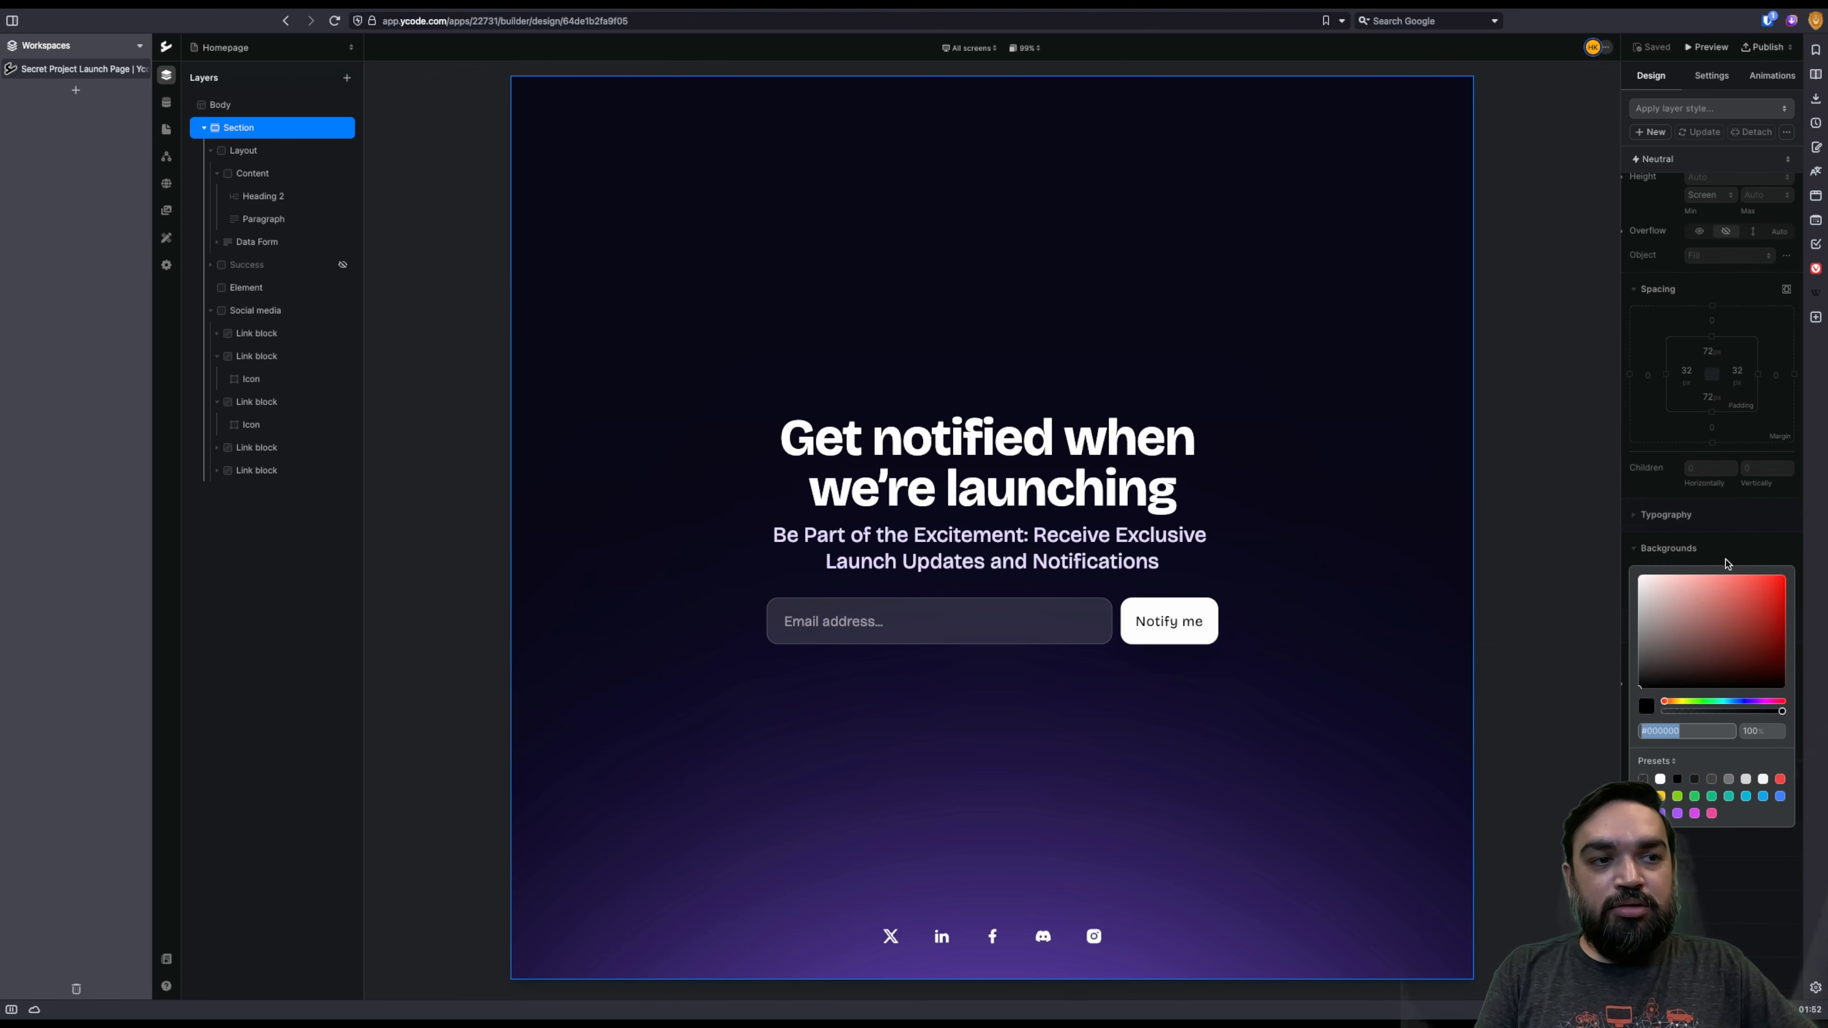
{"action": "left_click", "coordinate": [1726, 560]}
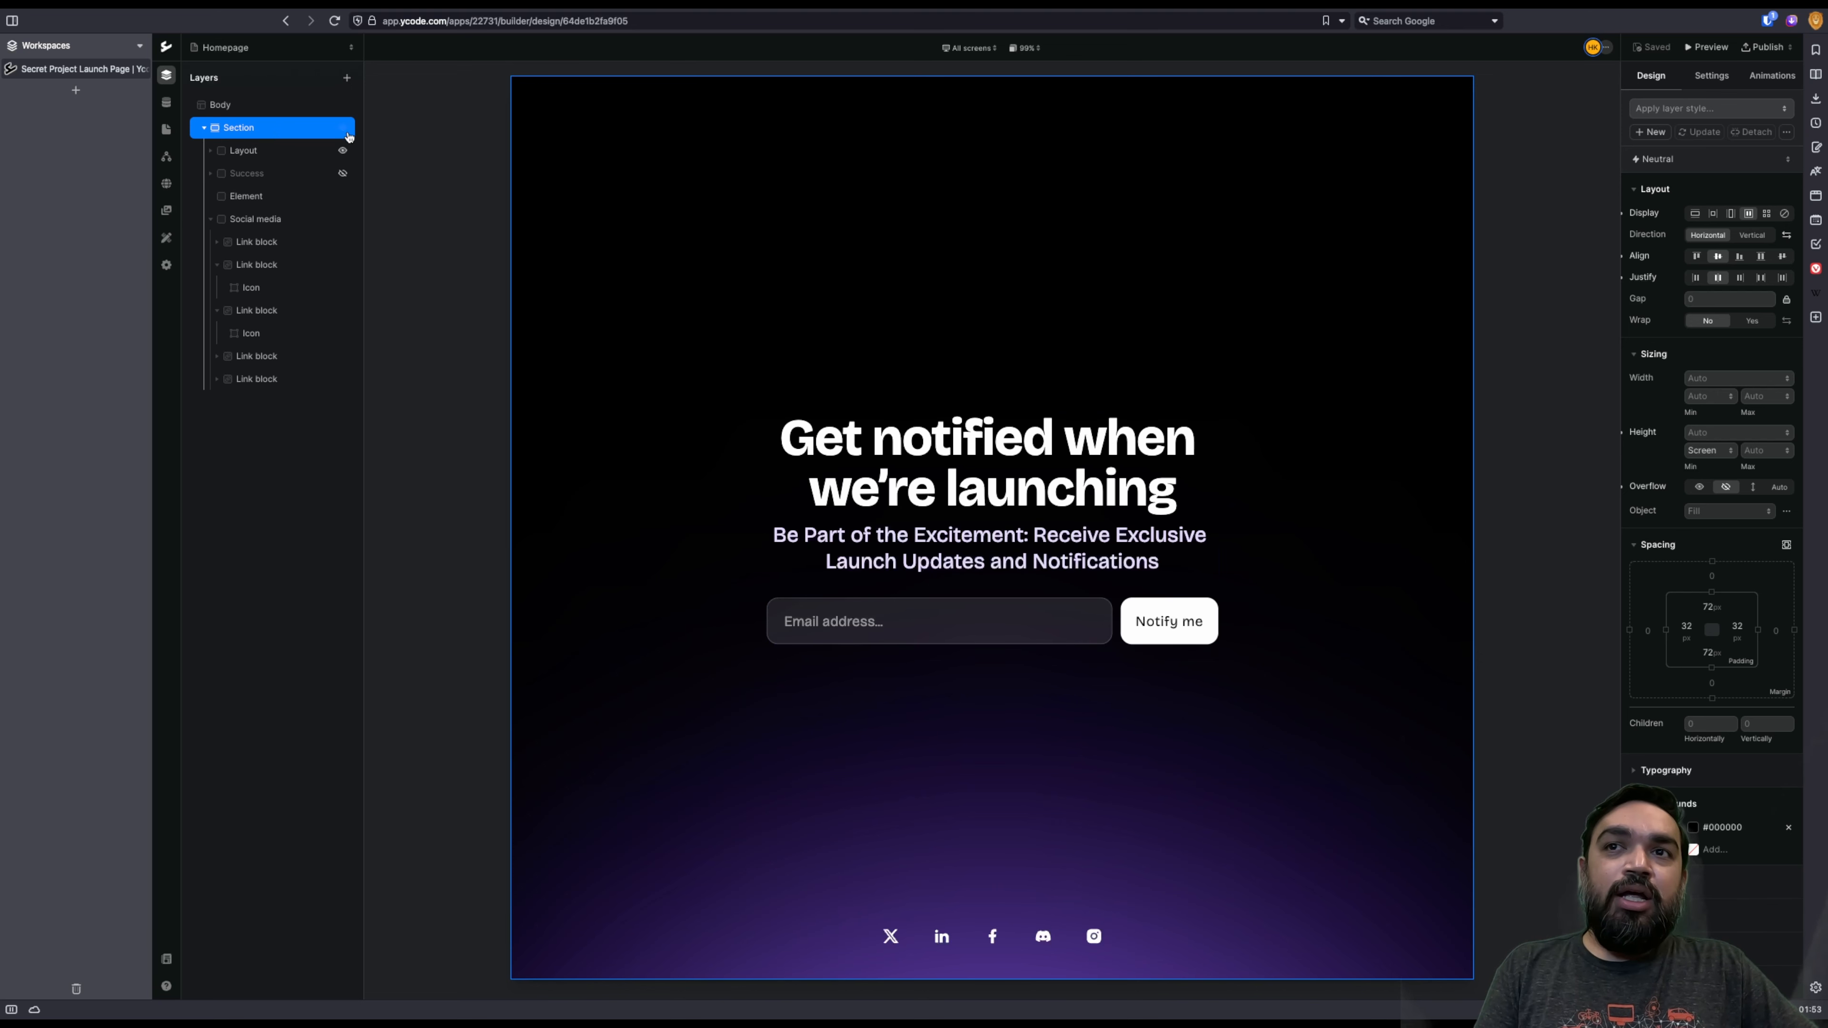
Step: Hide and show the Layout, Section and Element layers one at a time to see what each contributes to the page
{"action": "left_click", "coordinate": [343, 152]}
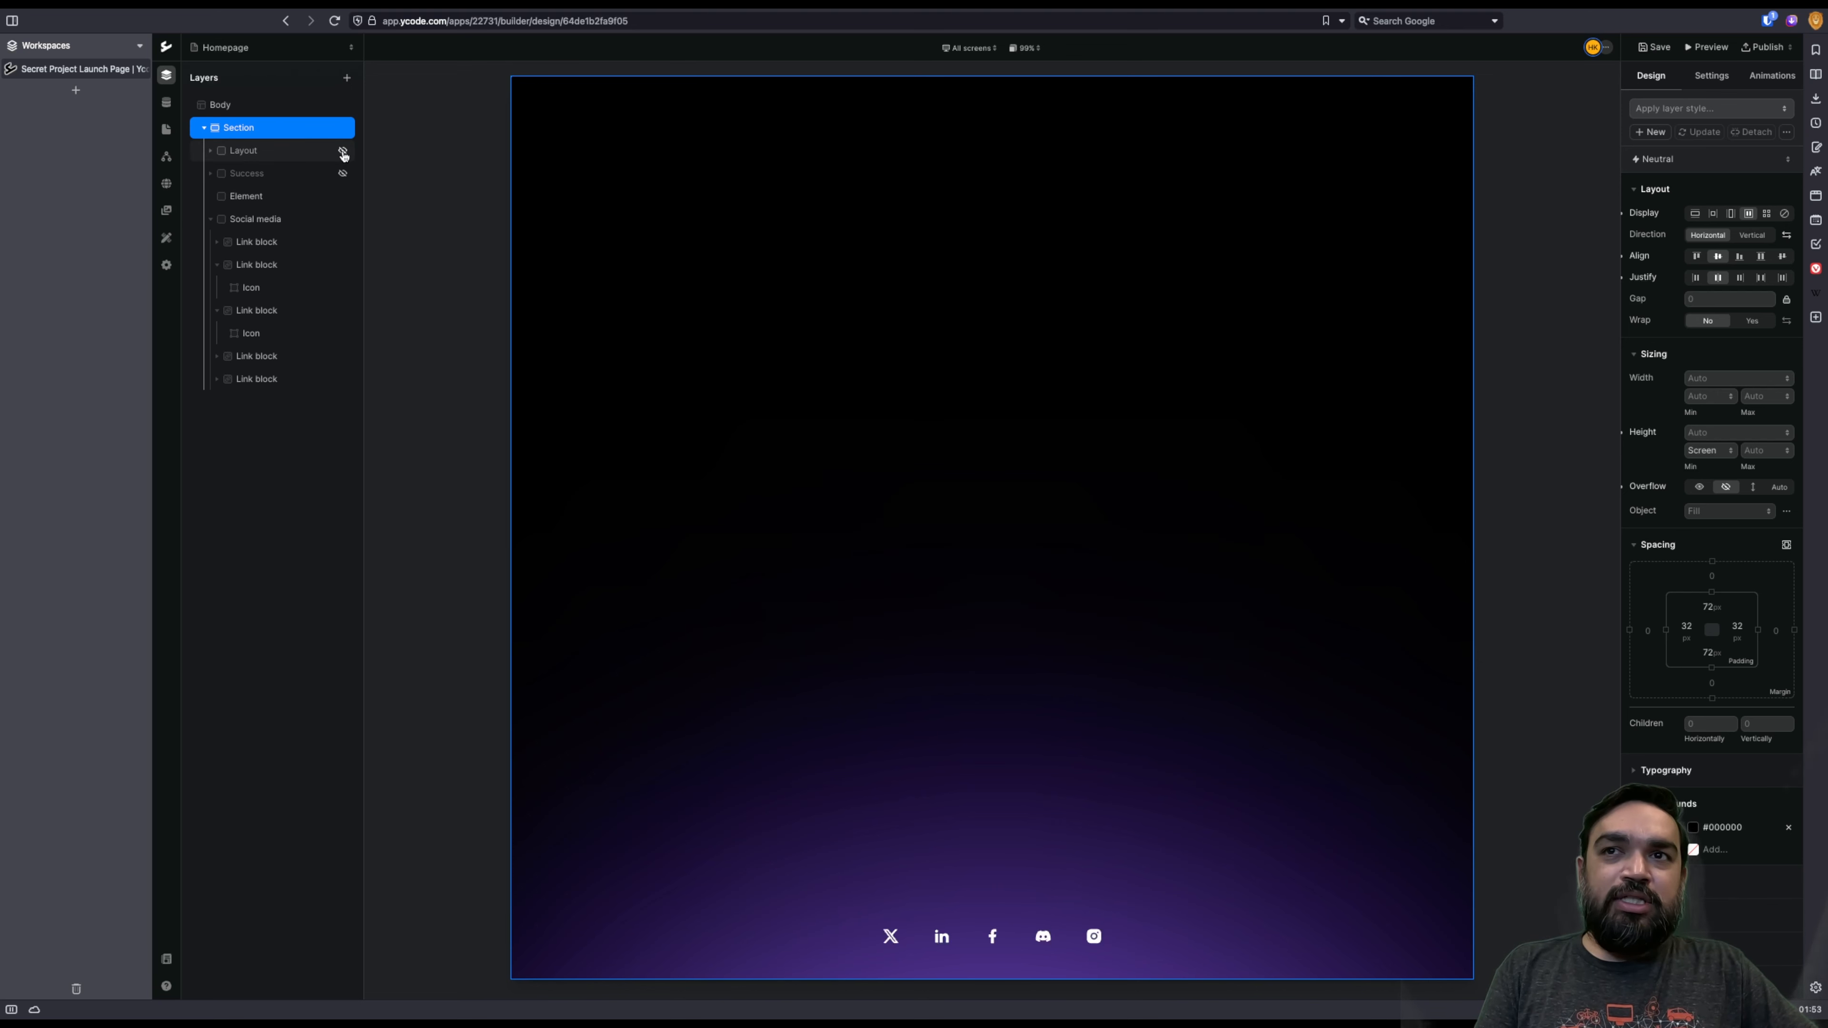
{"action": "left_click", "coordinate": [343, 152]}
{"action": "left_click", "coordinate": [346, 133]}
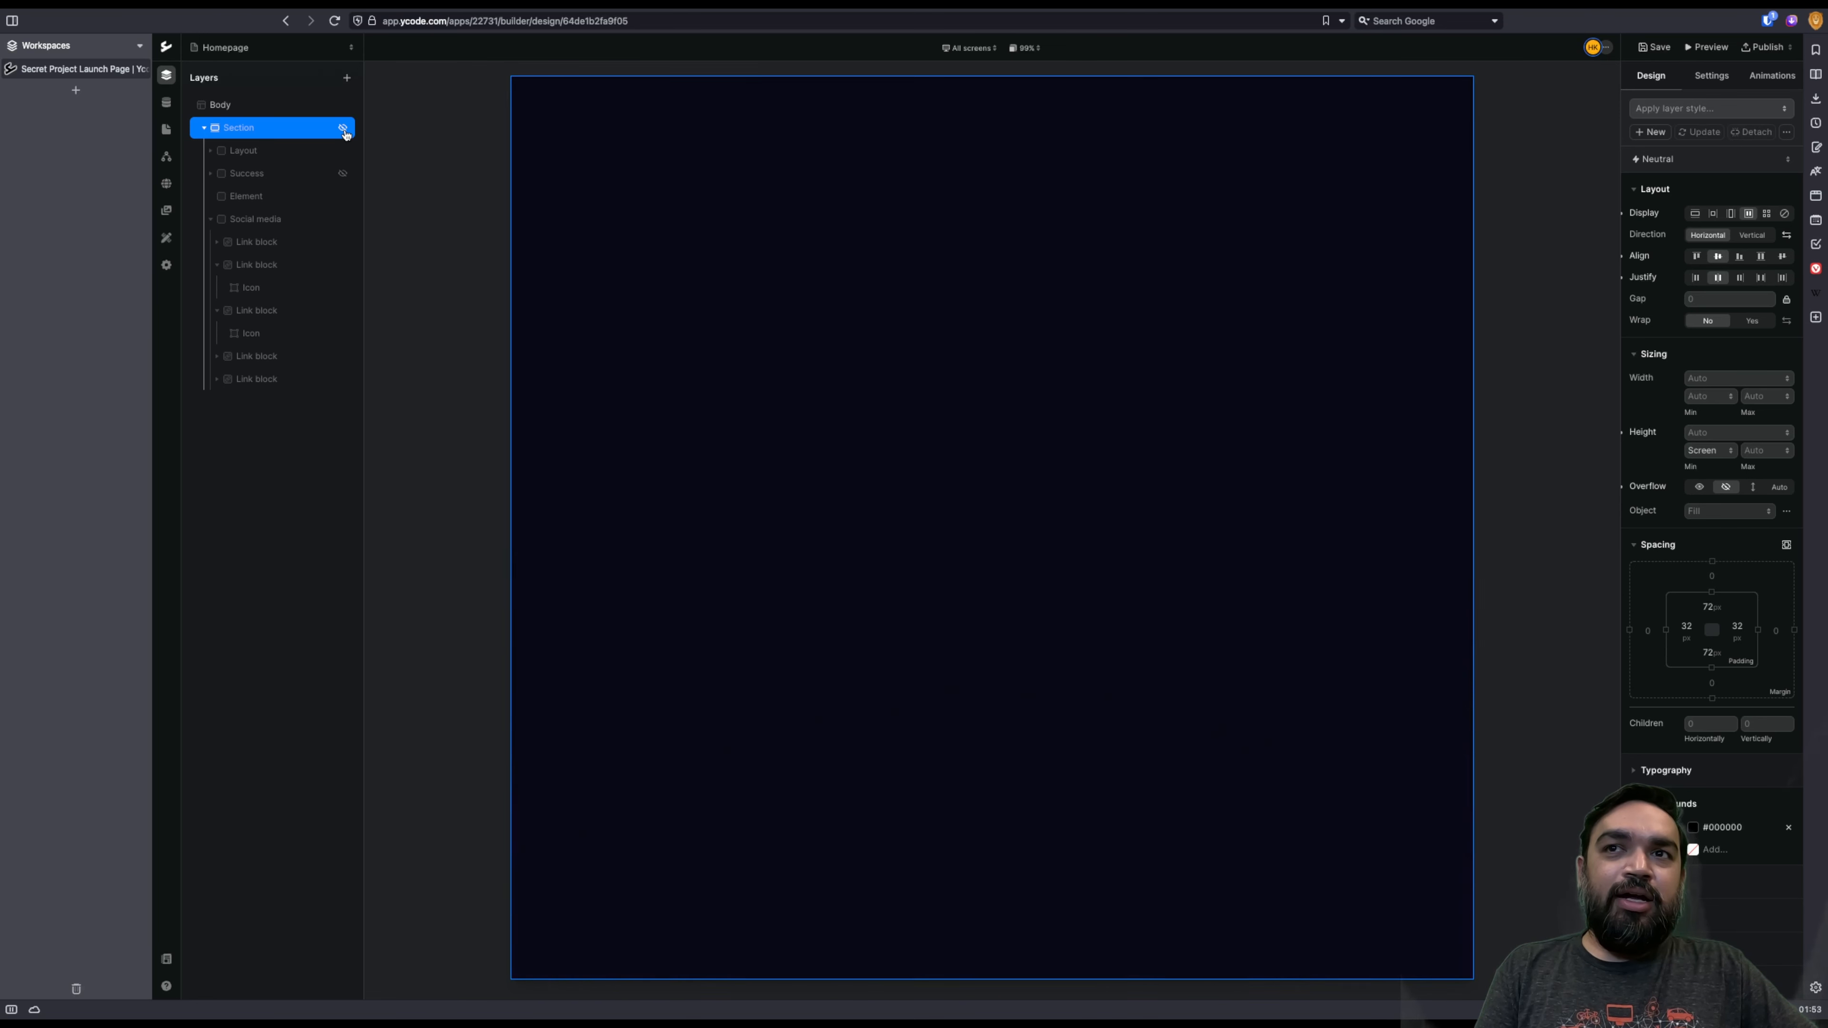
{"action": "left_click", "coordinate": [345, 132]}
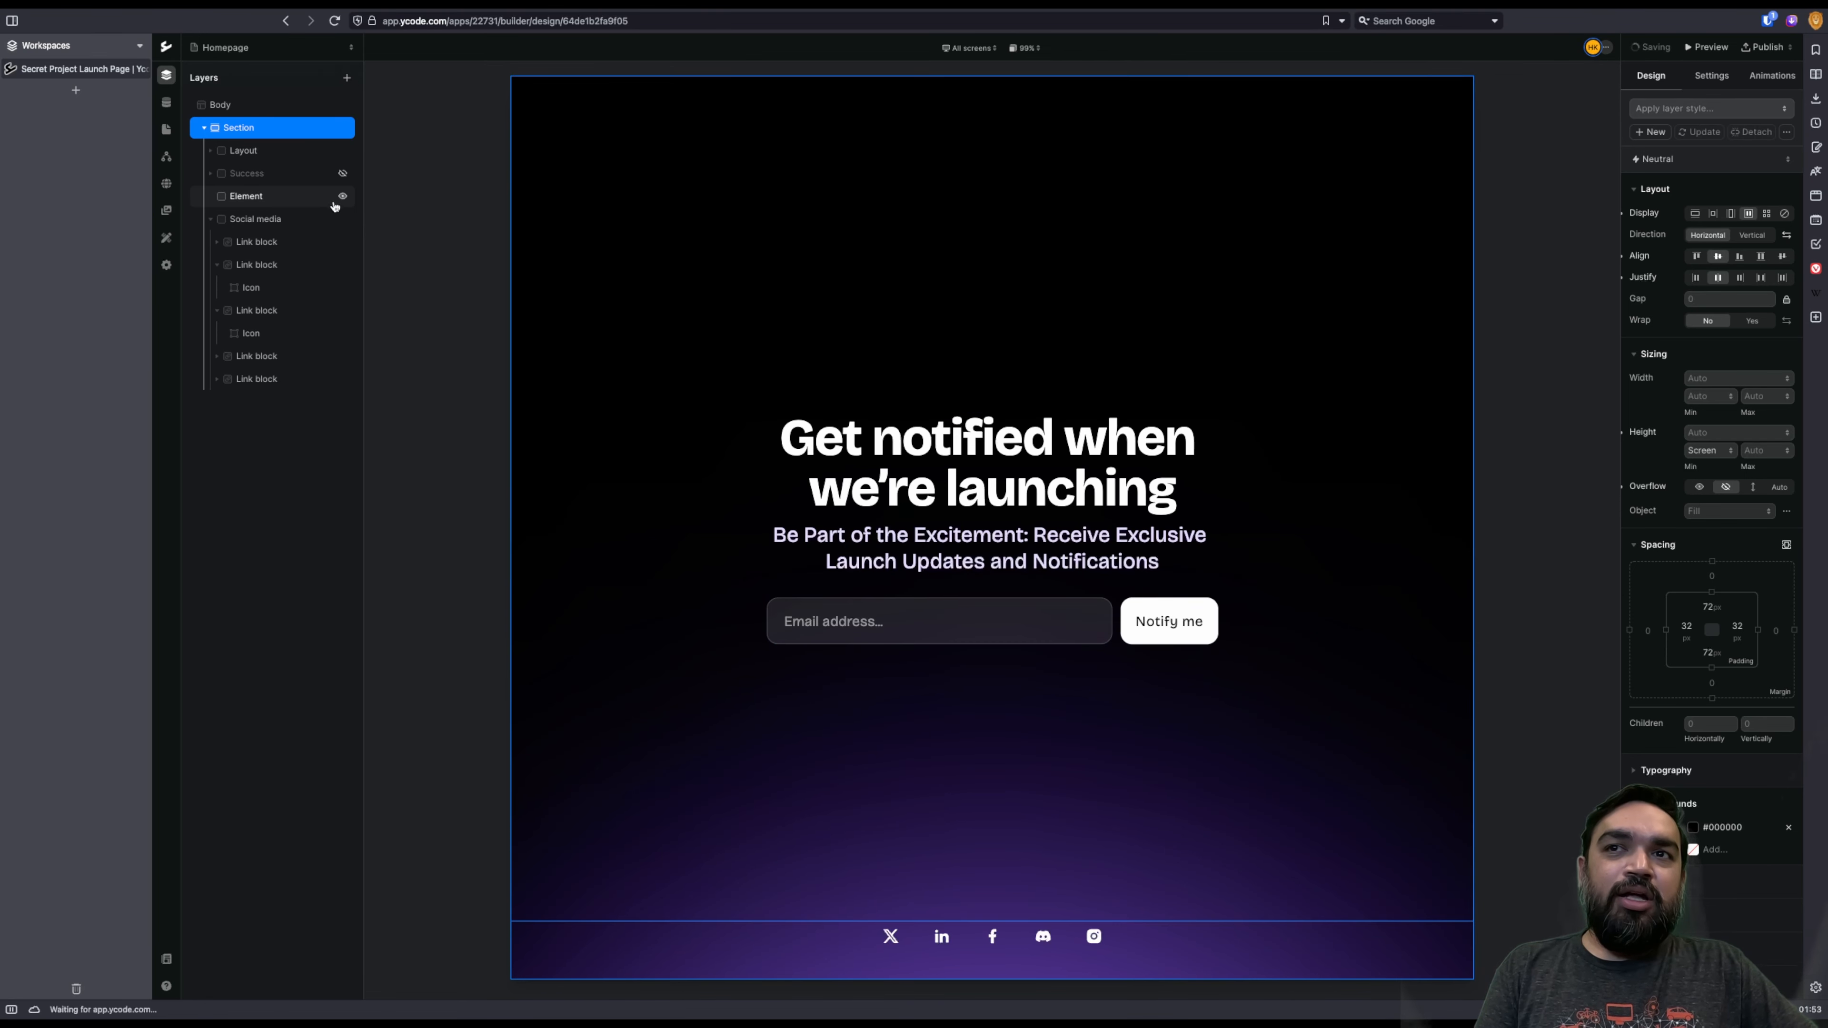
{"action": "left_click", "coordinate": [343, 197]}
{"action": "left_click", "coordinate": [344, 197]}
{"action": "left_click", "coordinate": [343, 196]}
{"action": "left_click", "coordinate": [344, 197]}
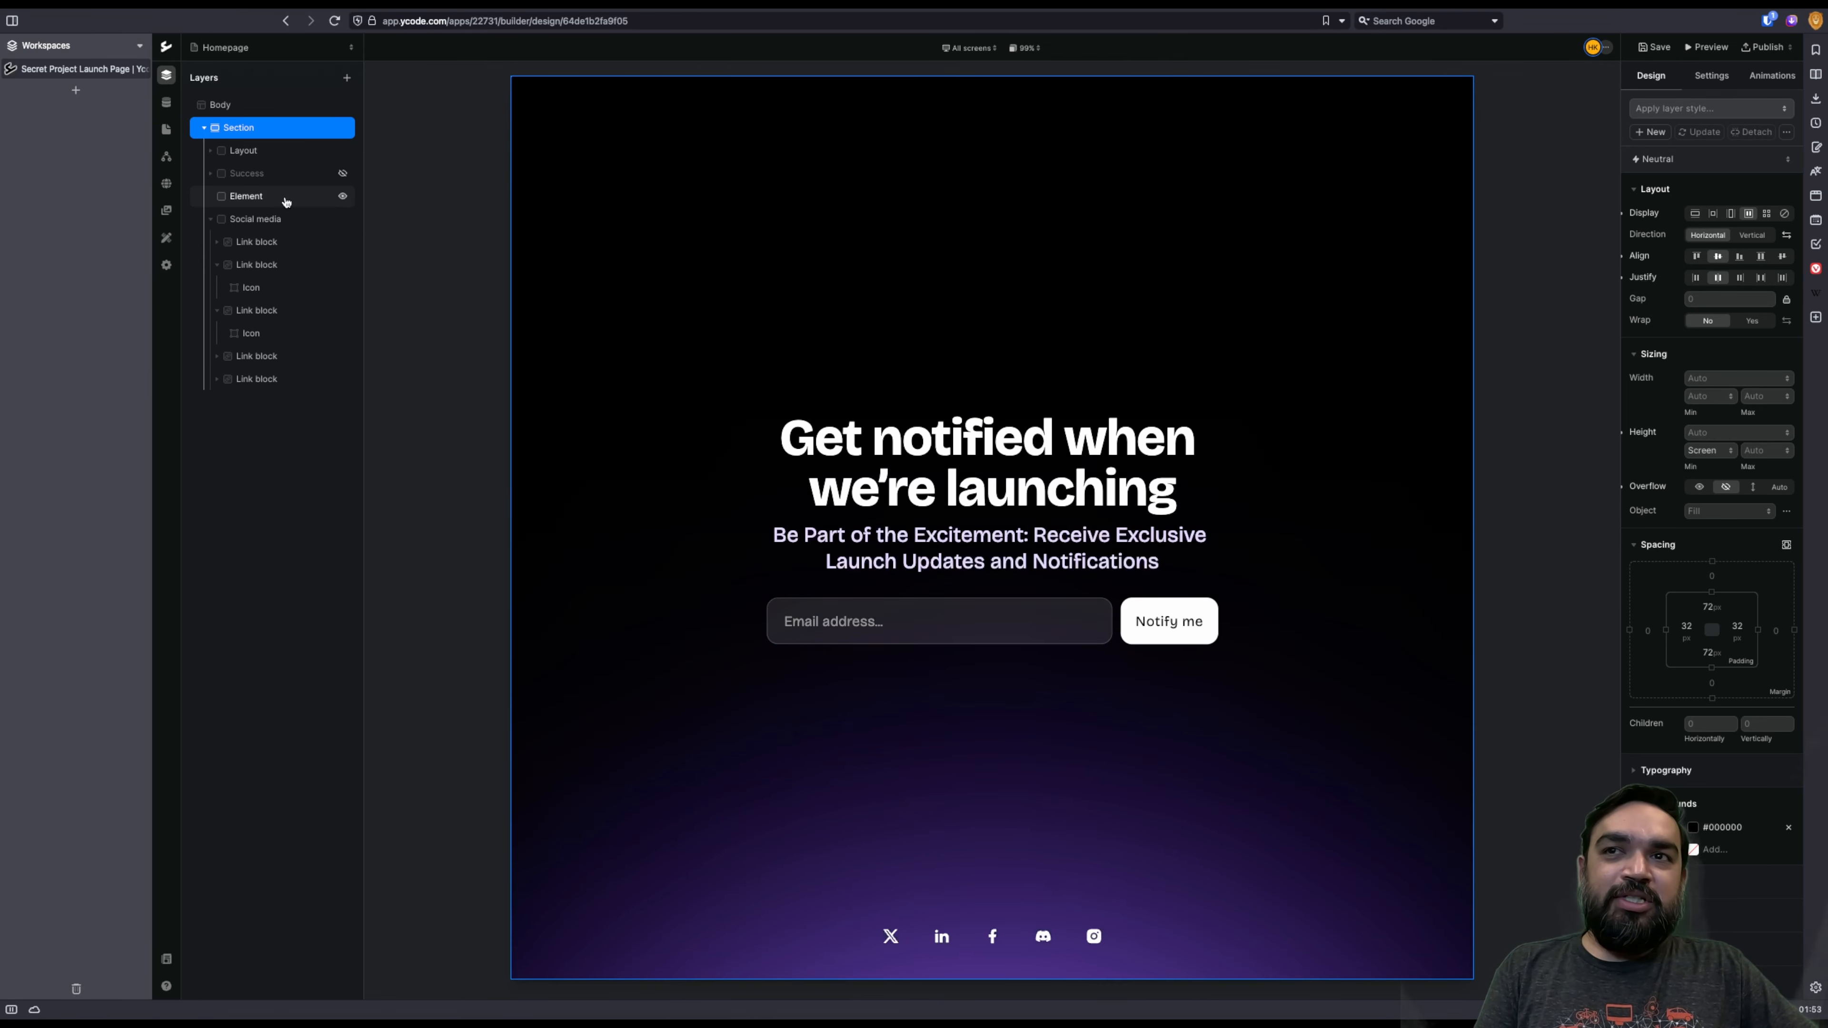
Step: Review the Element layer's position, filter and backdrop styles, and set its background color to the pink preset #ec4899
{"action": "left_click", "coordinate": [302, 196]}
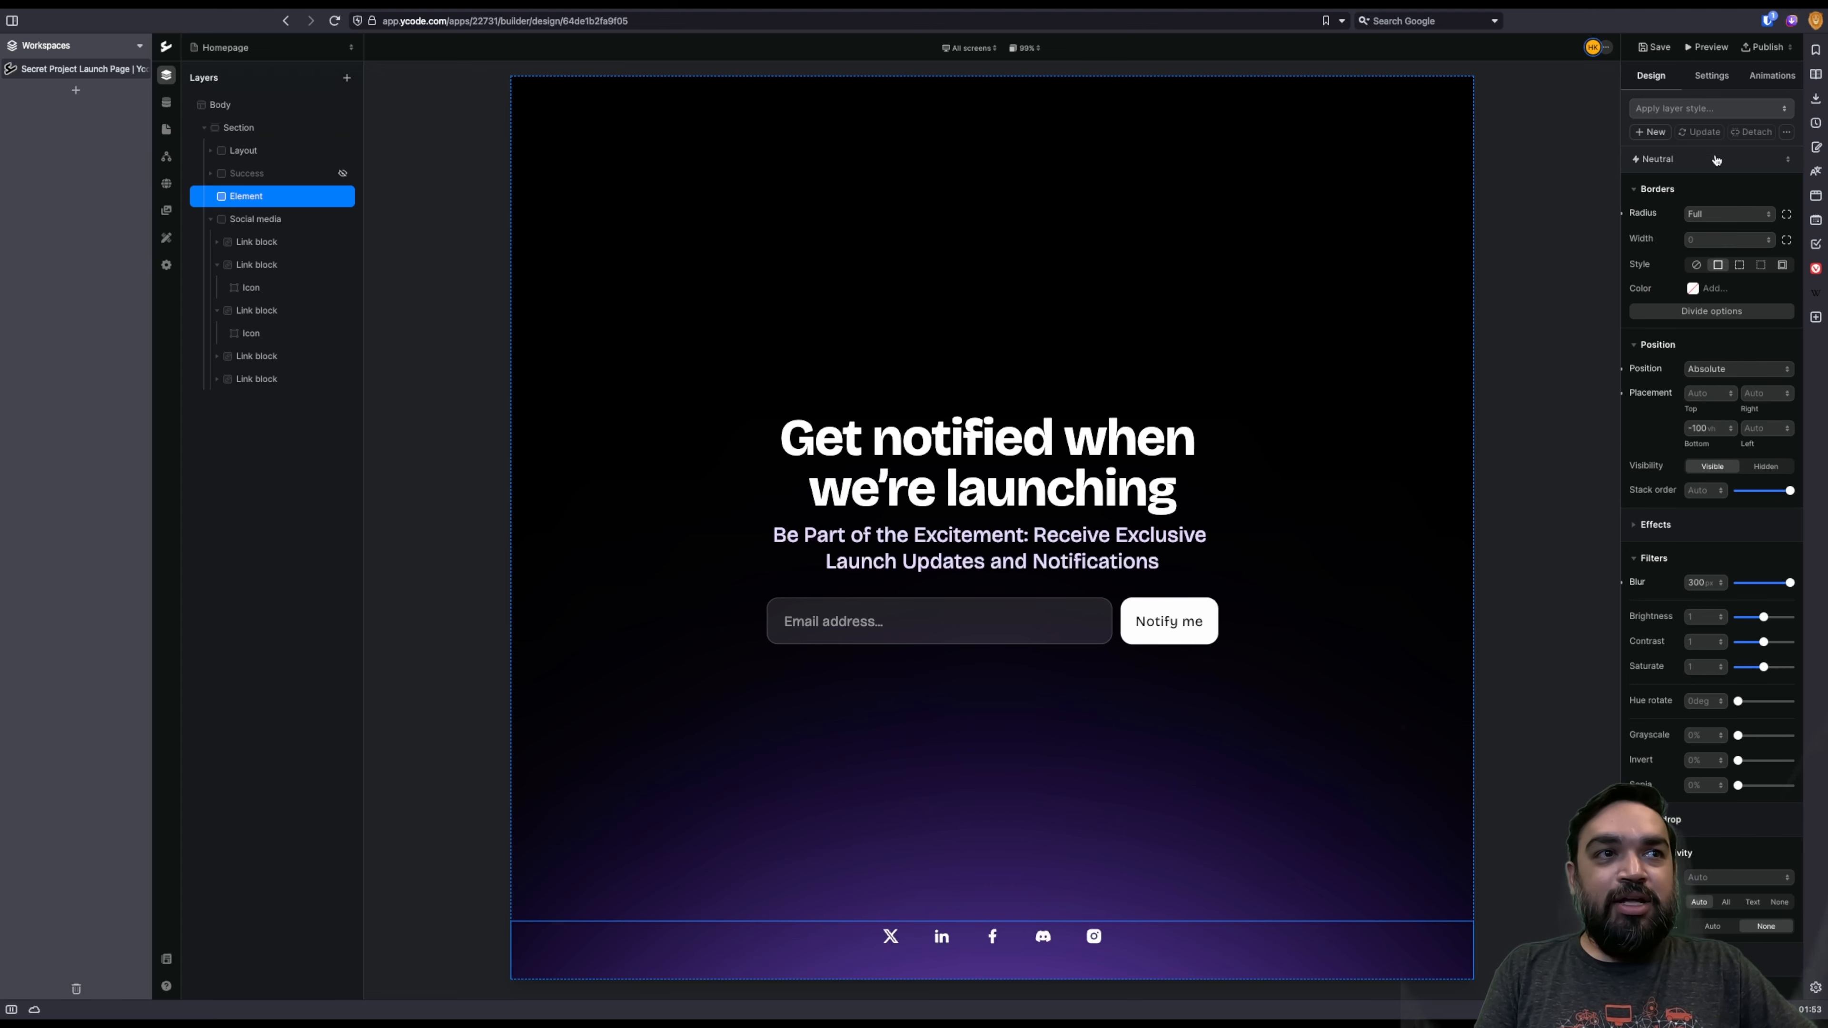
{"action": "scroll", "coordinate": [1736, 494], "scroll_direction": "down", "scroll_amount": 3}
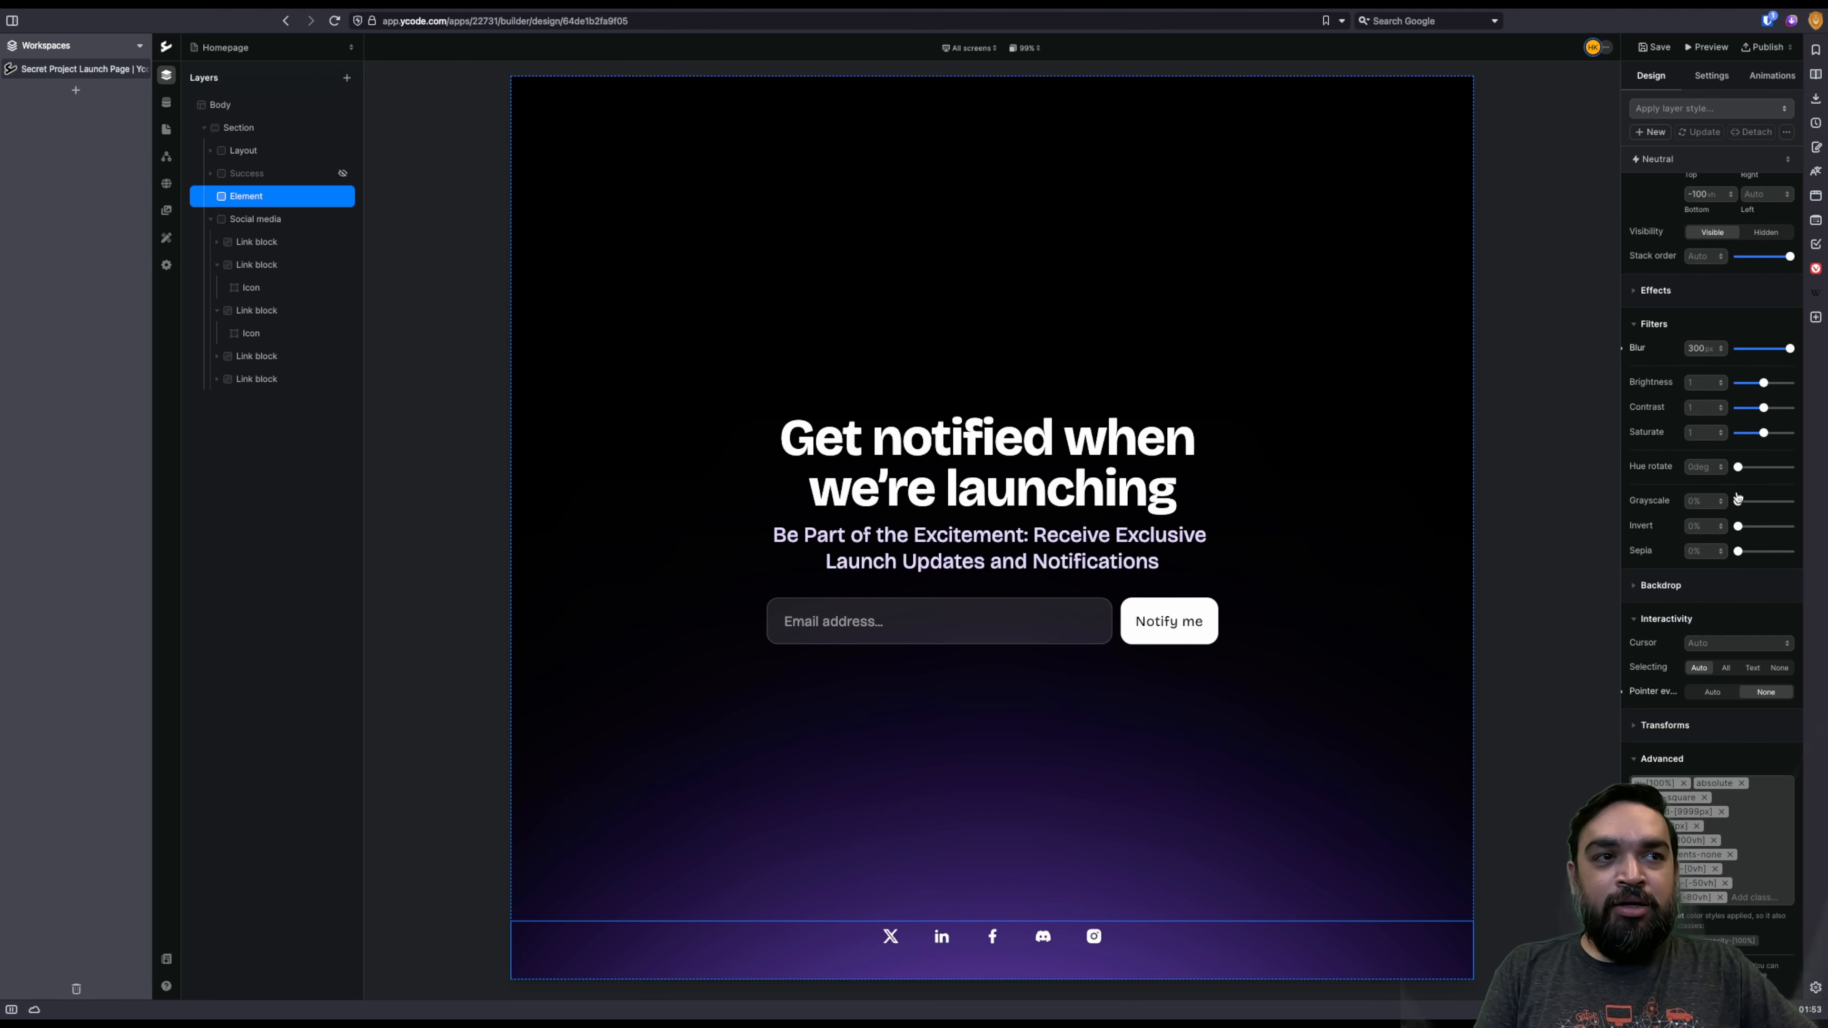
{"action": "left_click", "coordinate": [1659, 586]}
{"action": "scroll", "coordinate": [1651, 585], "scroll_direction": "up", "scroll_amount": 8}
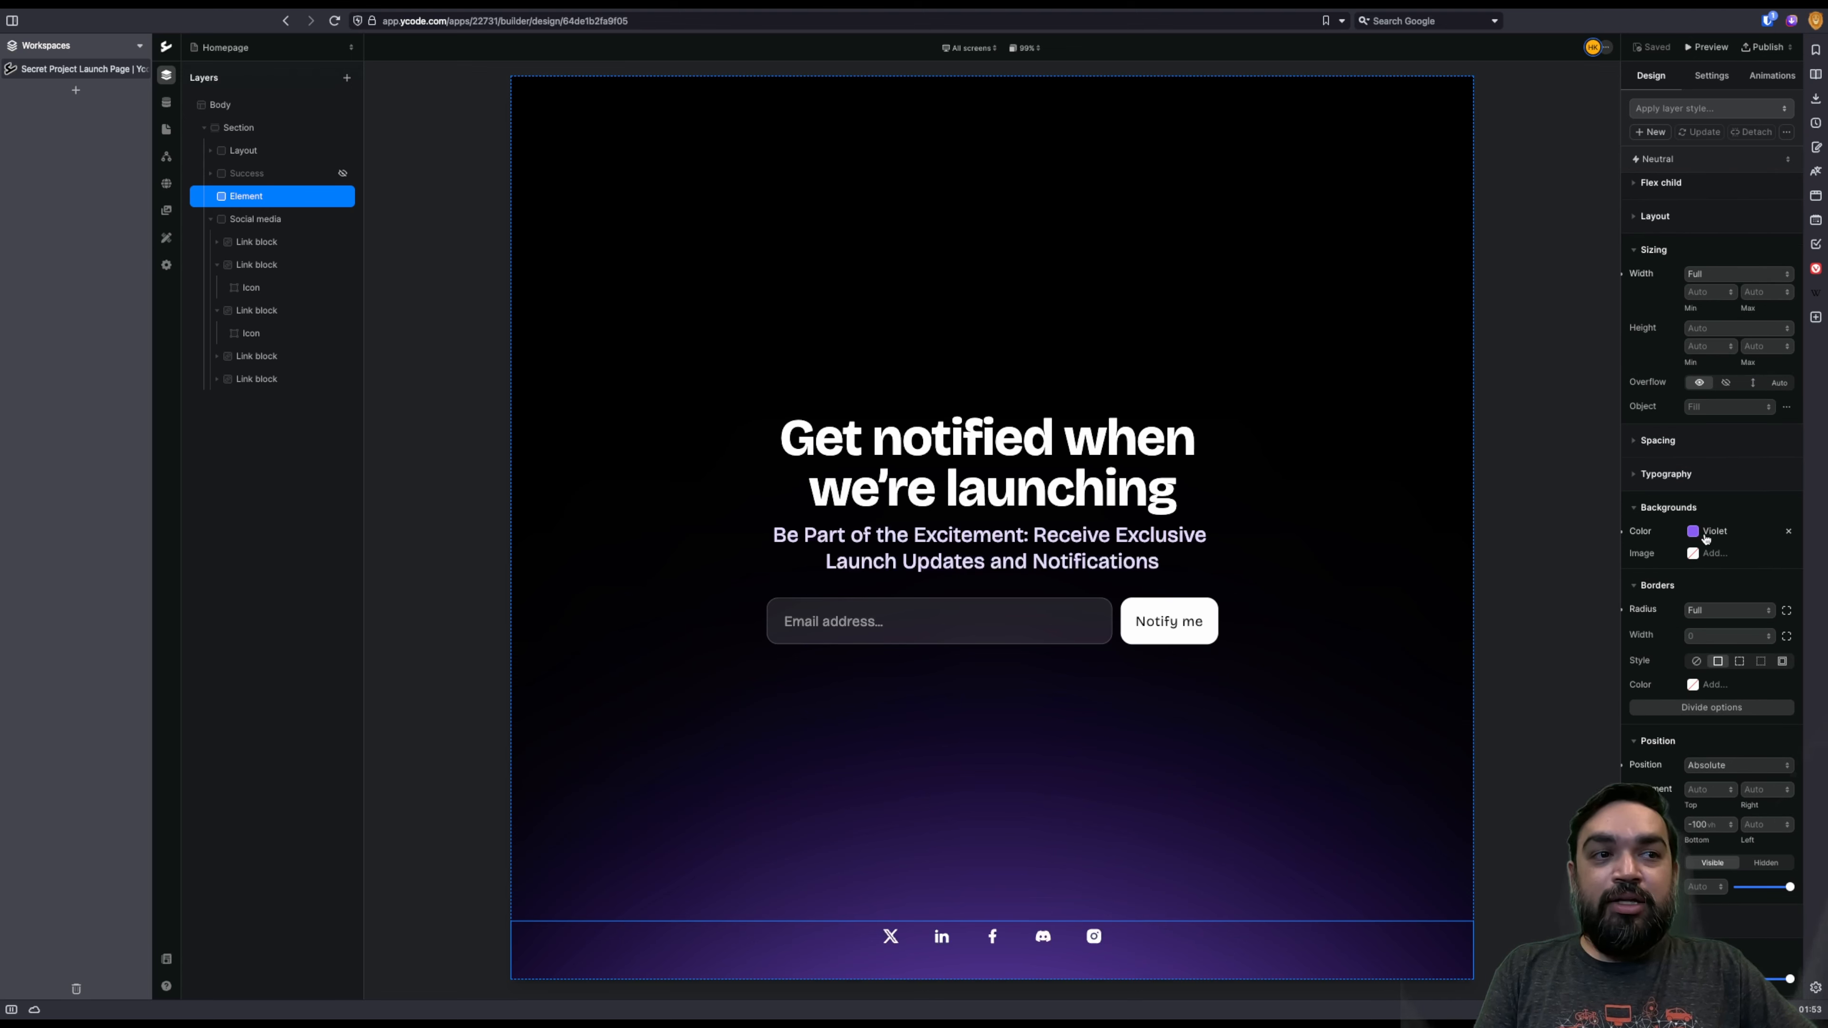
{"action": "scroll", "coordinate": [1705, 548], "scroll_direction": "down", "scroll_amount": 7}
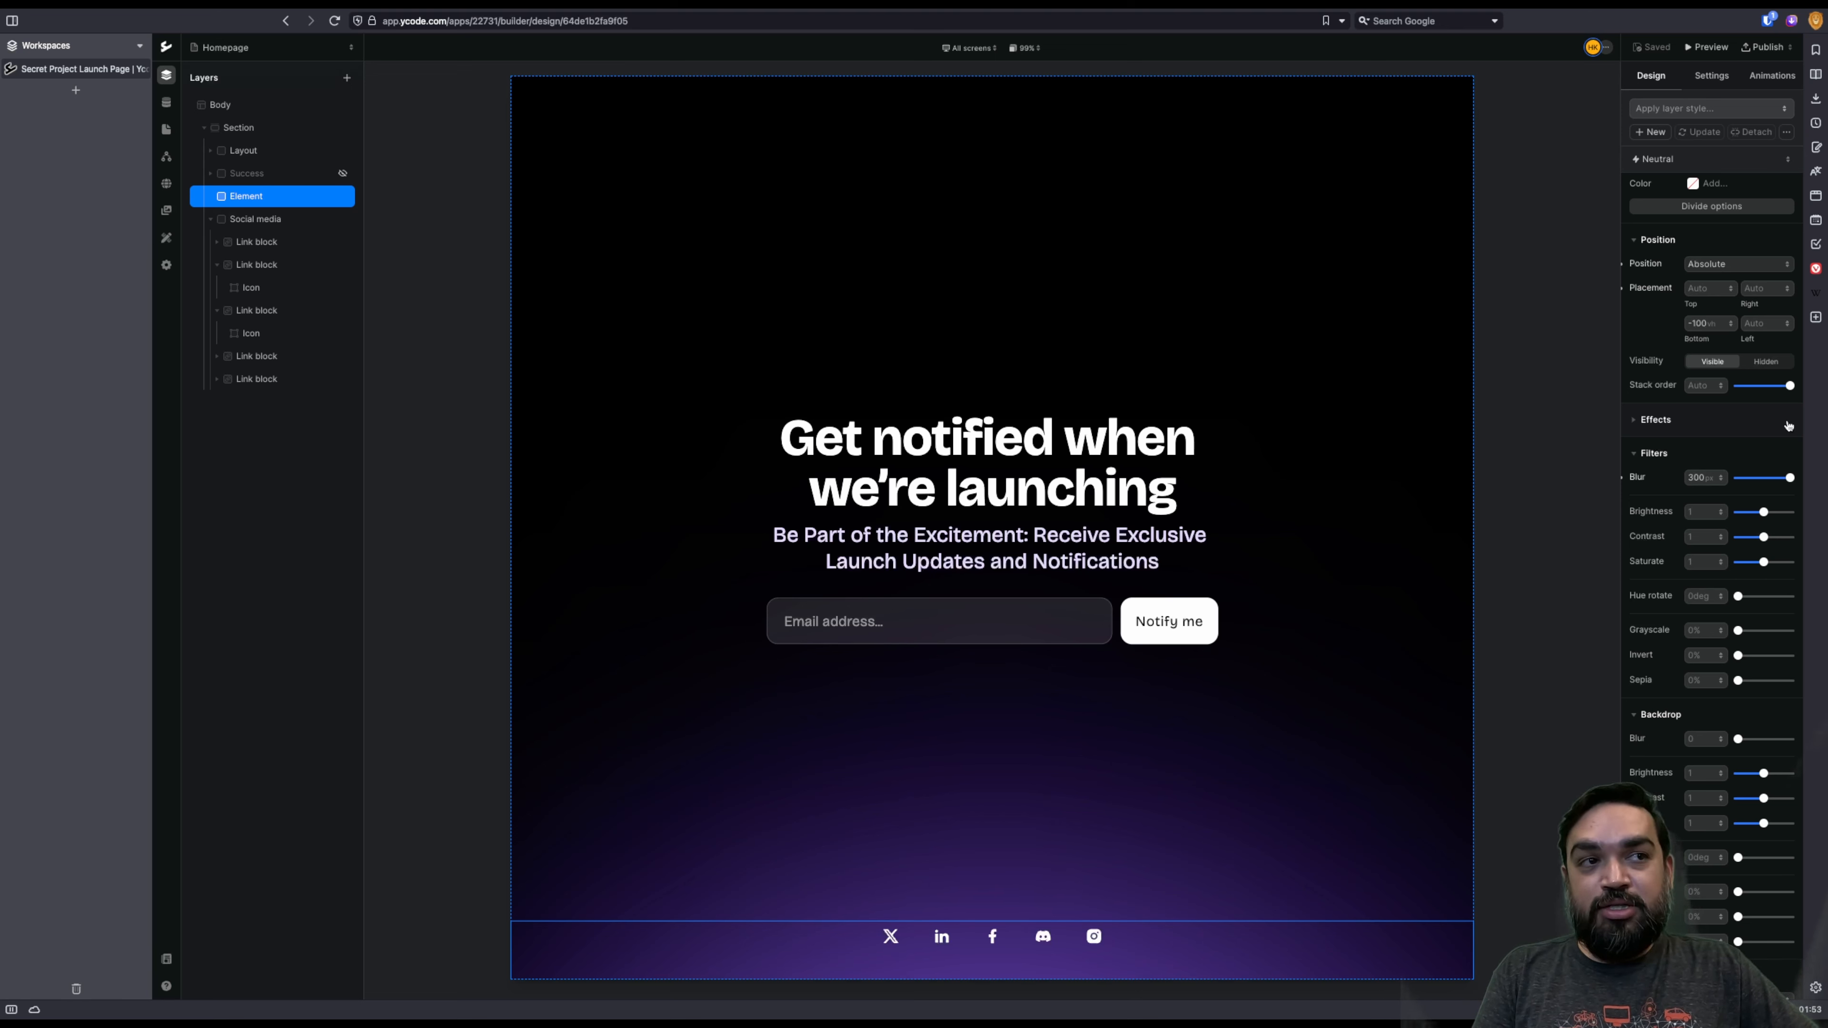
{"action": "scroll", "coordinate": [1727, 426], "scroll_direction": "up", "scroll_amount": 5}
{"action": "left_click", "coordinate": [1721, 454]}
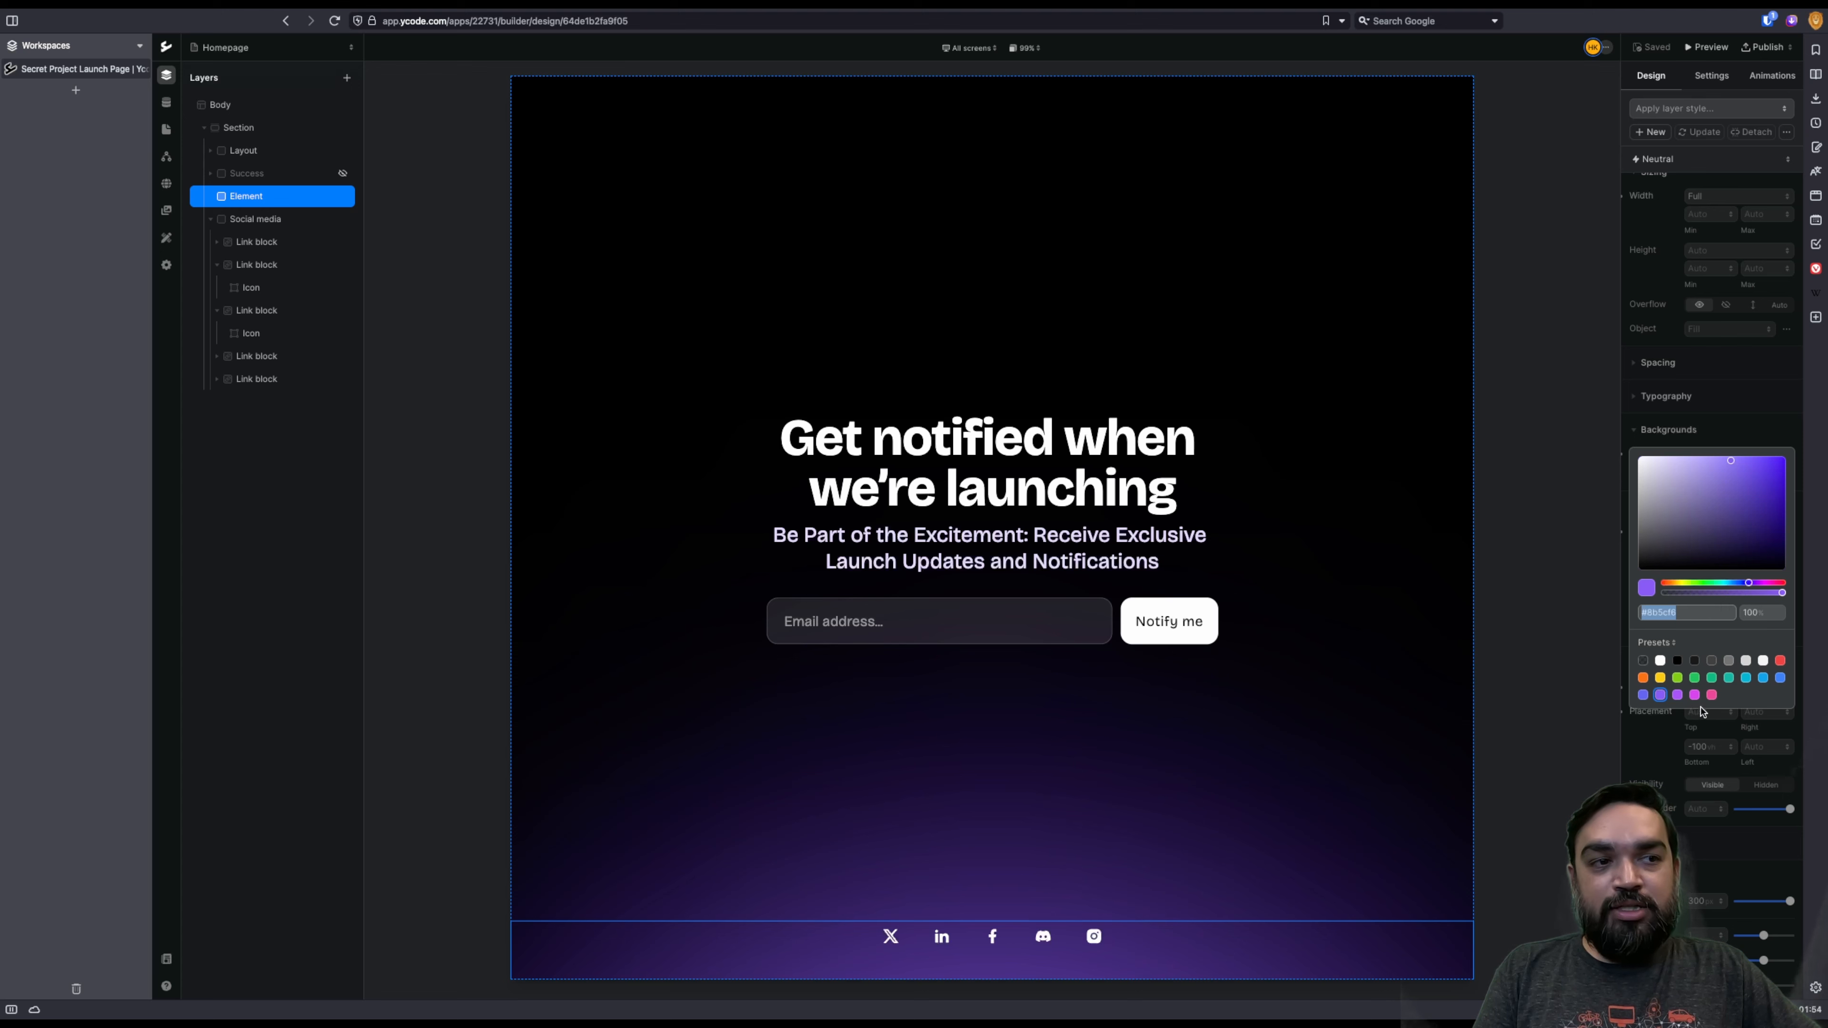
{"action": "left_click", "coordinate": [1711, 695]}
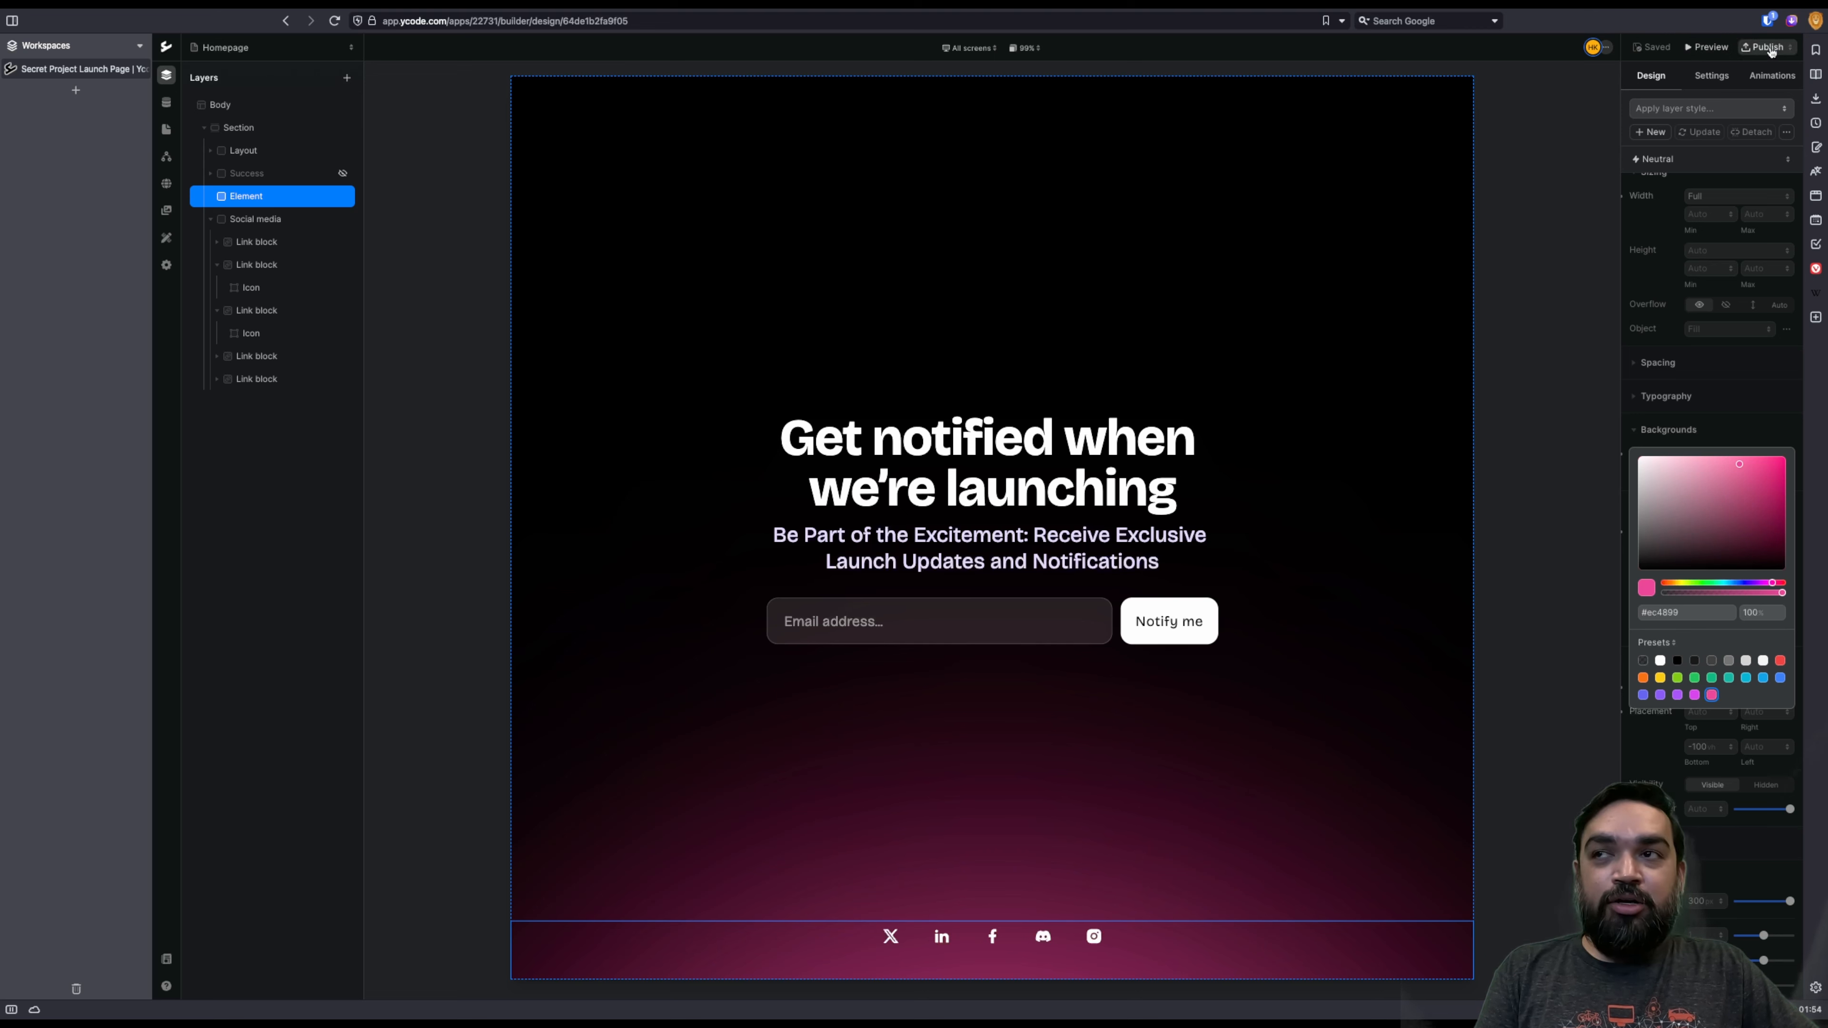
Step: Preview the page at the SM and MD screen sizes and return to the editor
{"action": "left_click", "coordinate": [1724, 52]}
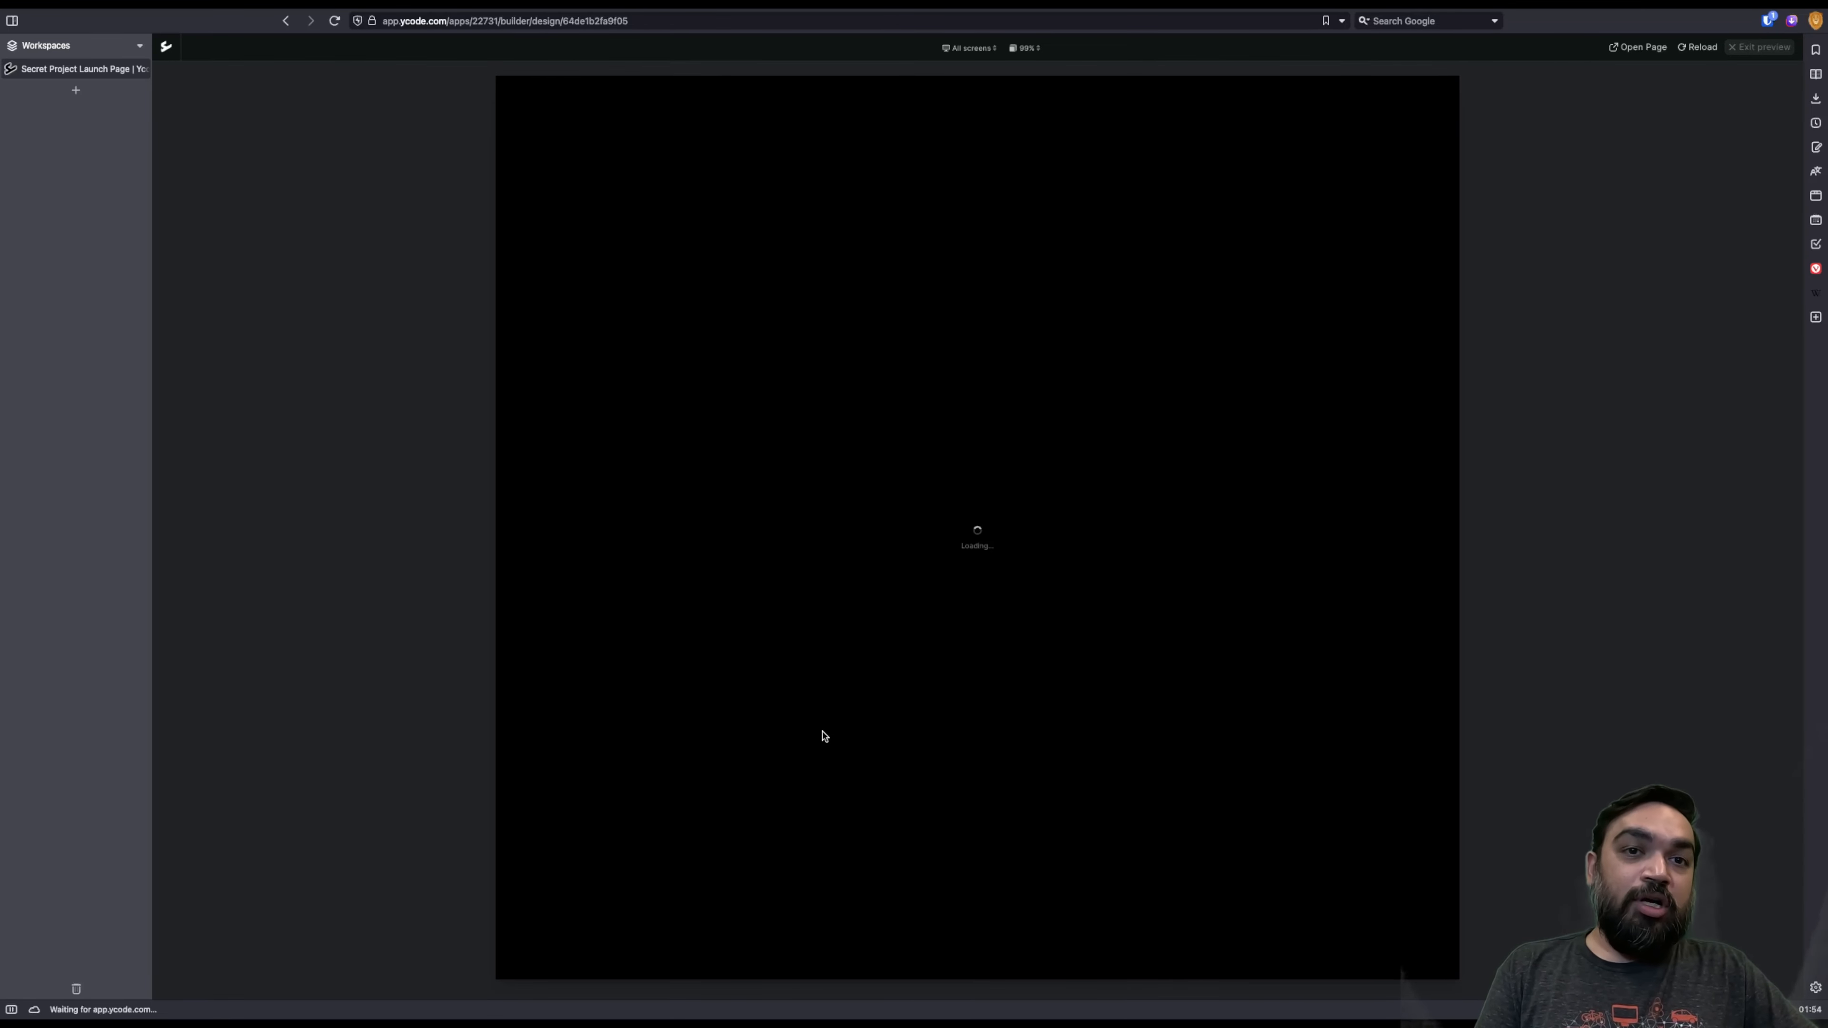
{"action": "left_click", "coordinate": [976, 49]}
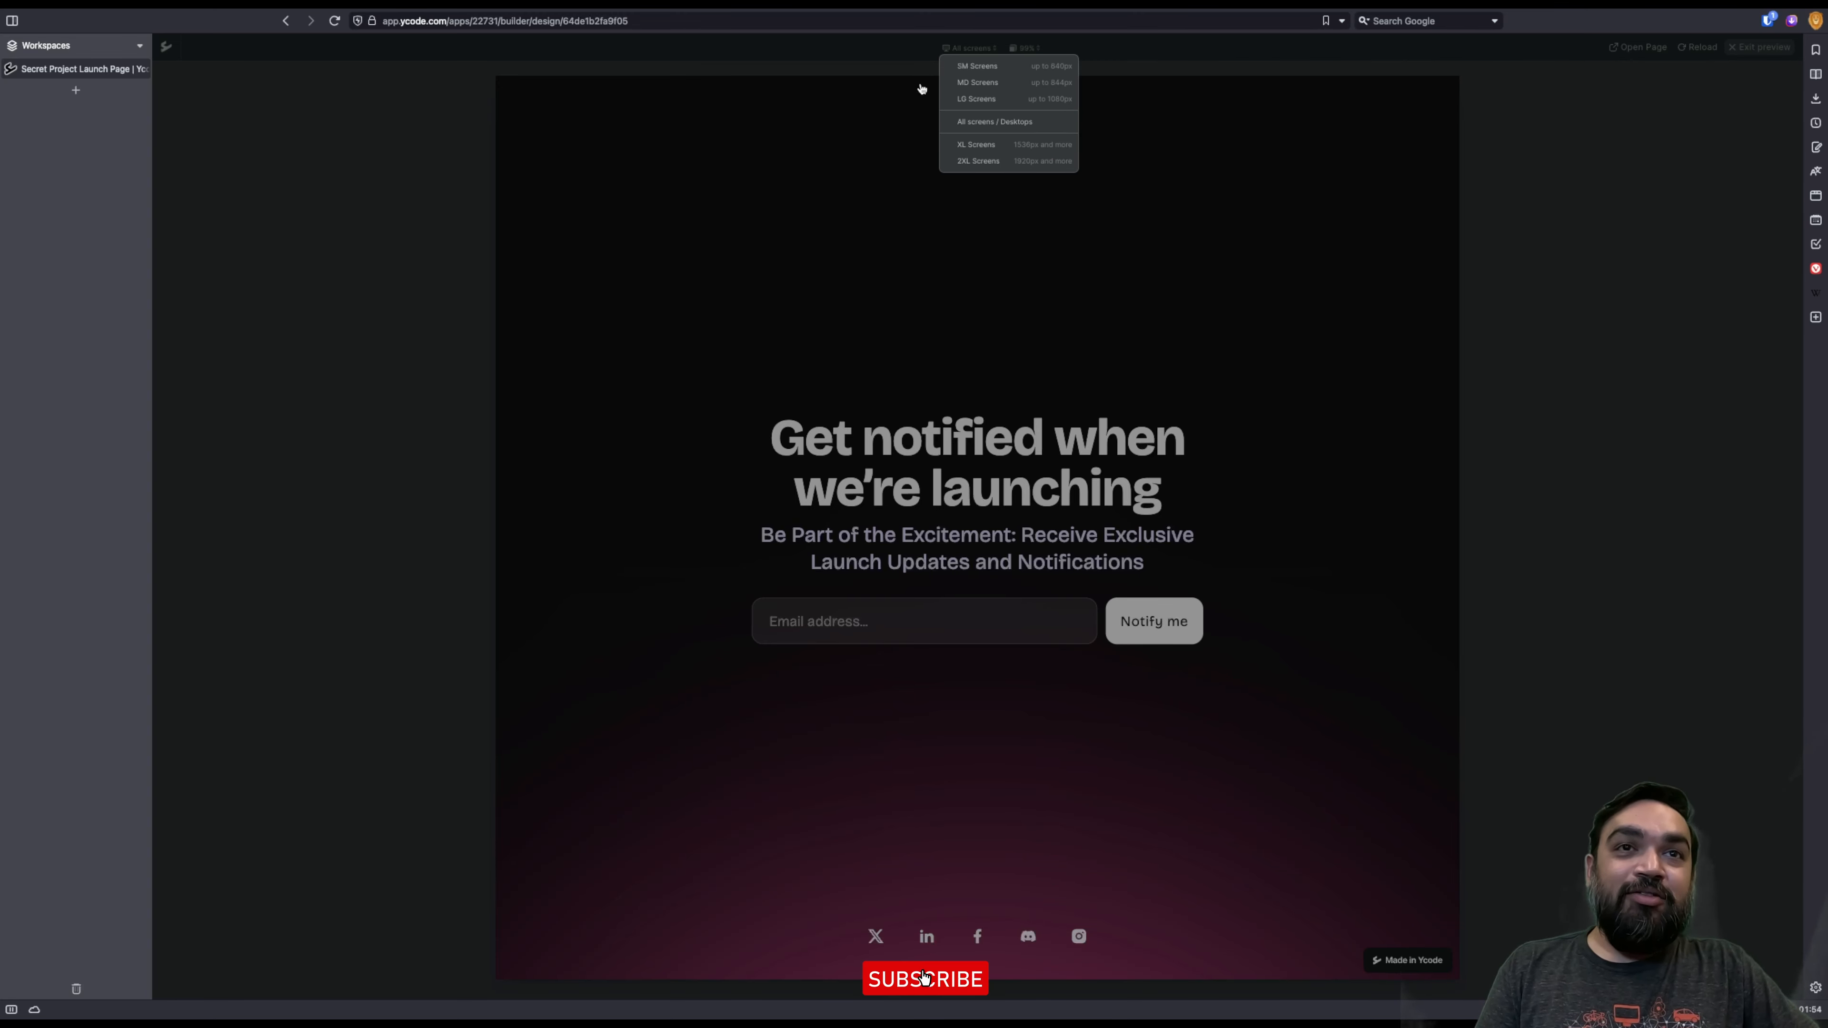
{"action": "left_click", "coordinate": [1044, 66]}
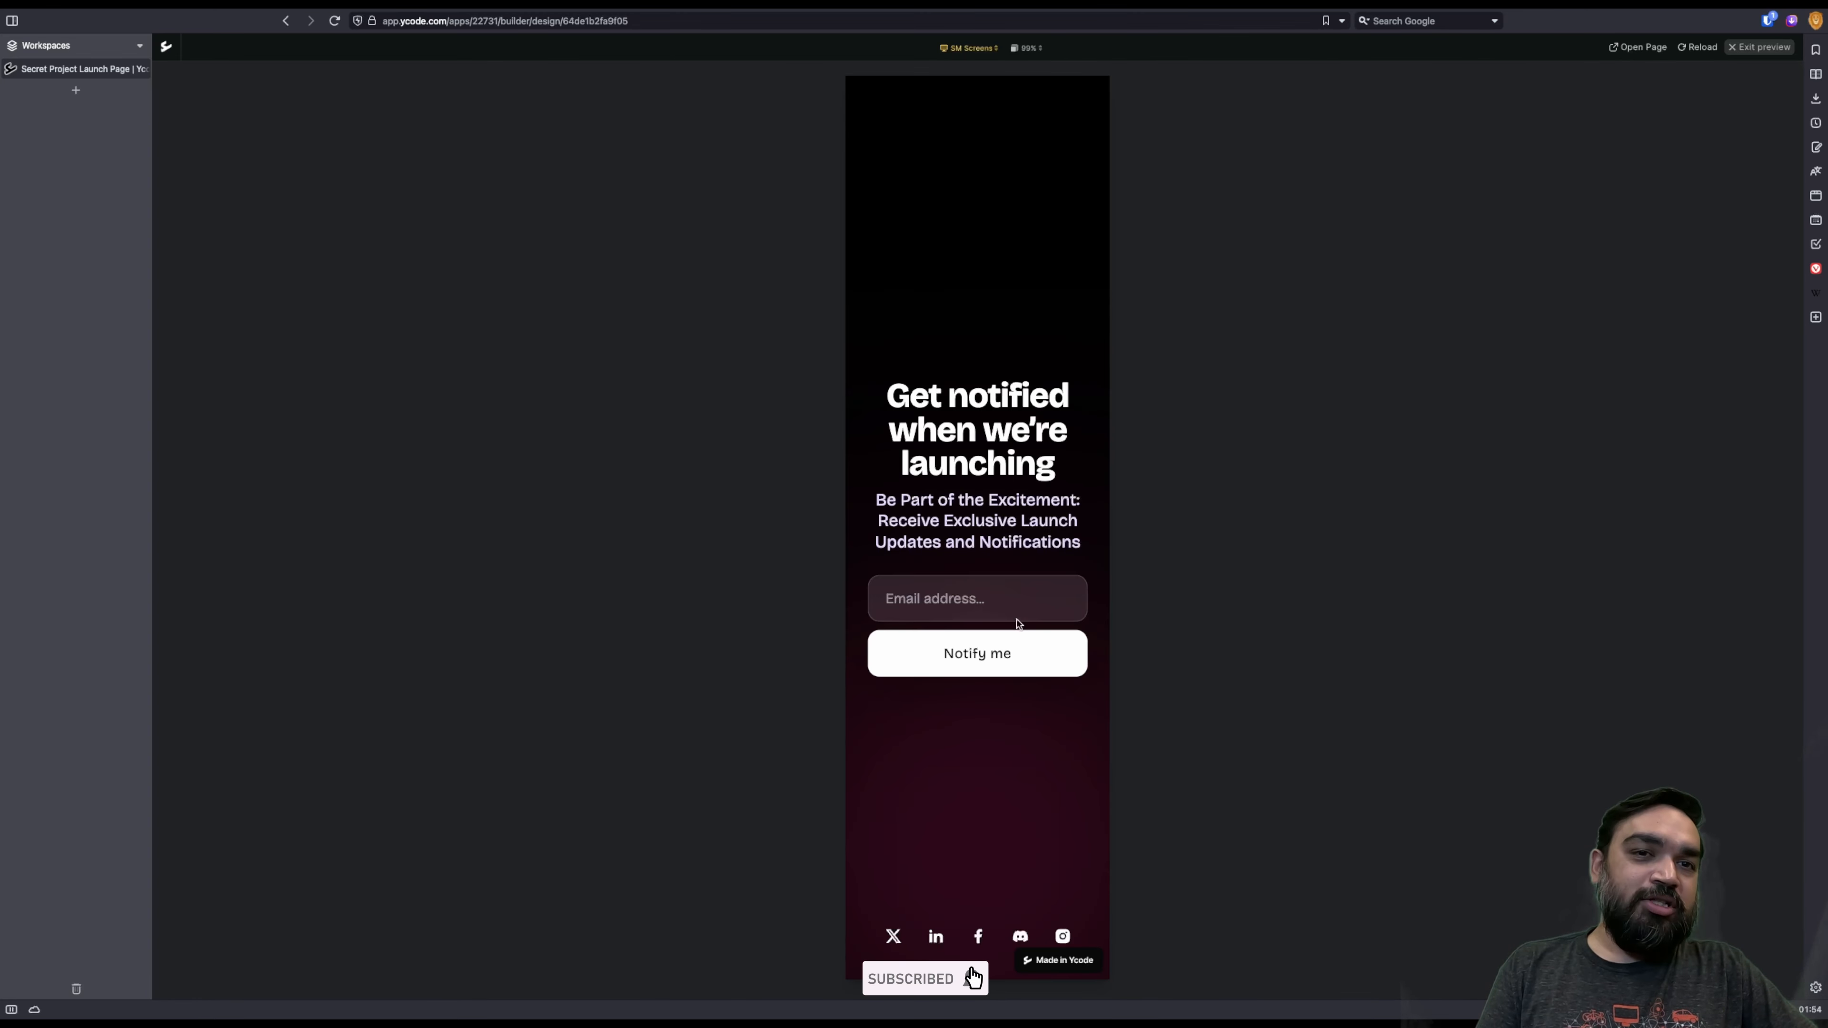
{"action": "left_click", "coordinate": [973, 48]}
{"action": "left_click", "coordinate": [982, 84]}
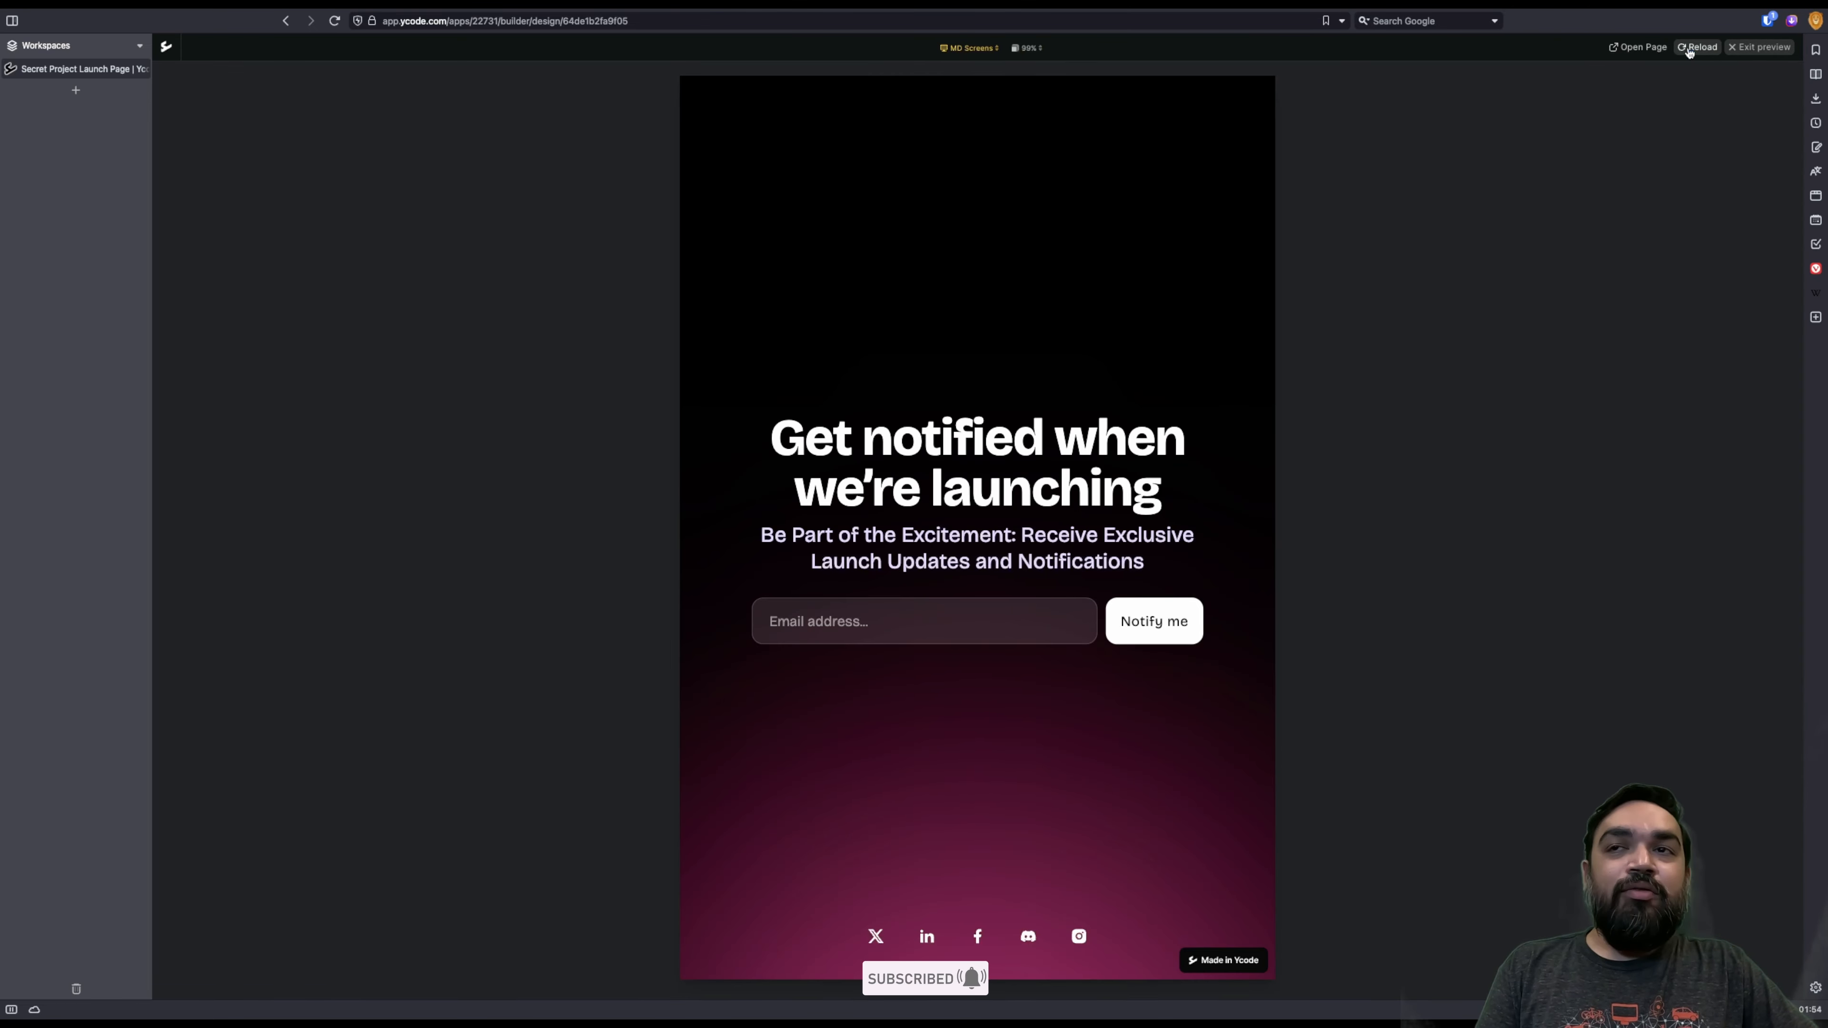
{"action": "left_click", "coordinate": [1749, 48]}
Step: Publish the website and check its custom domain settings before returning to the editor
{"action": "left_click", "coordinate": [1763, 47]}
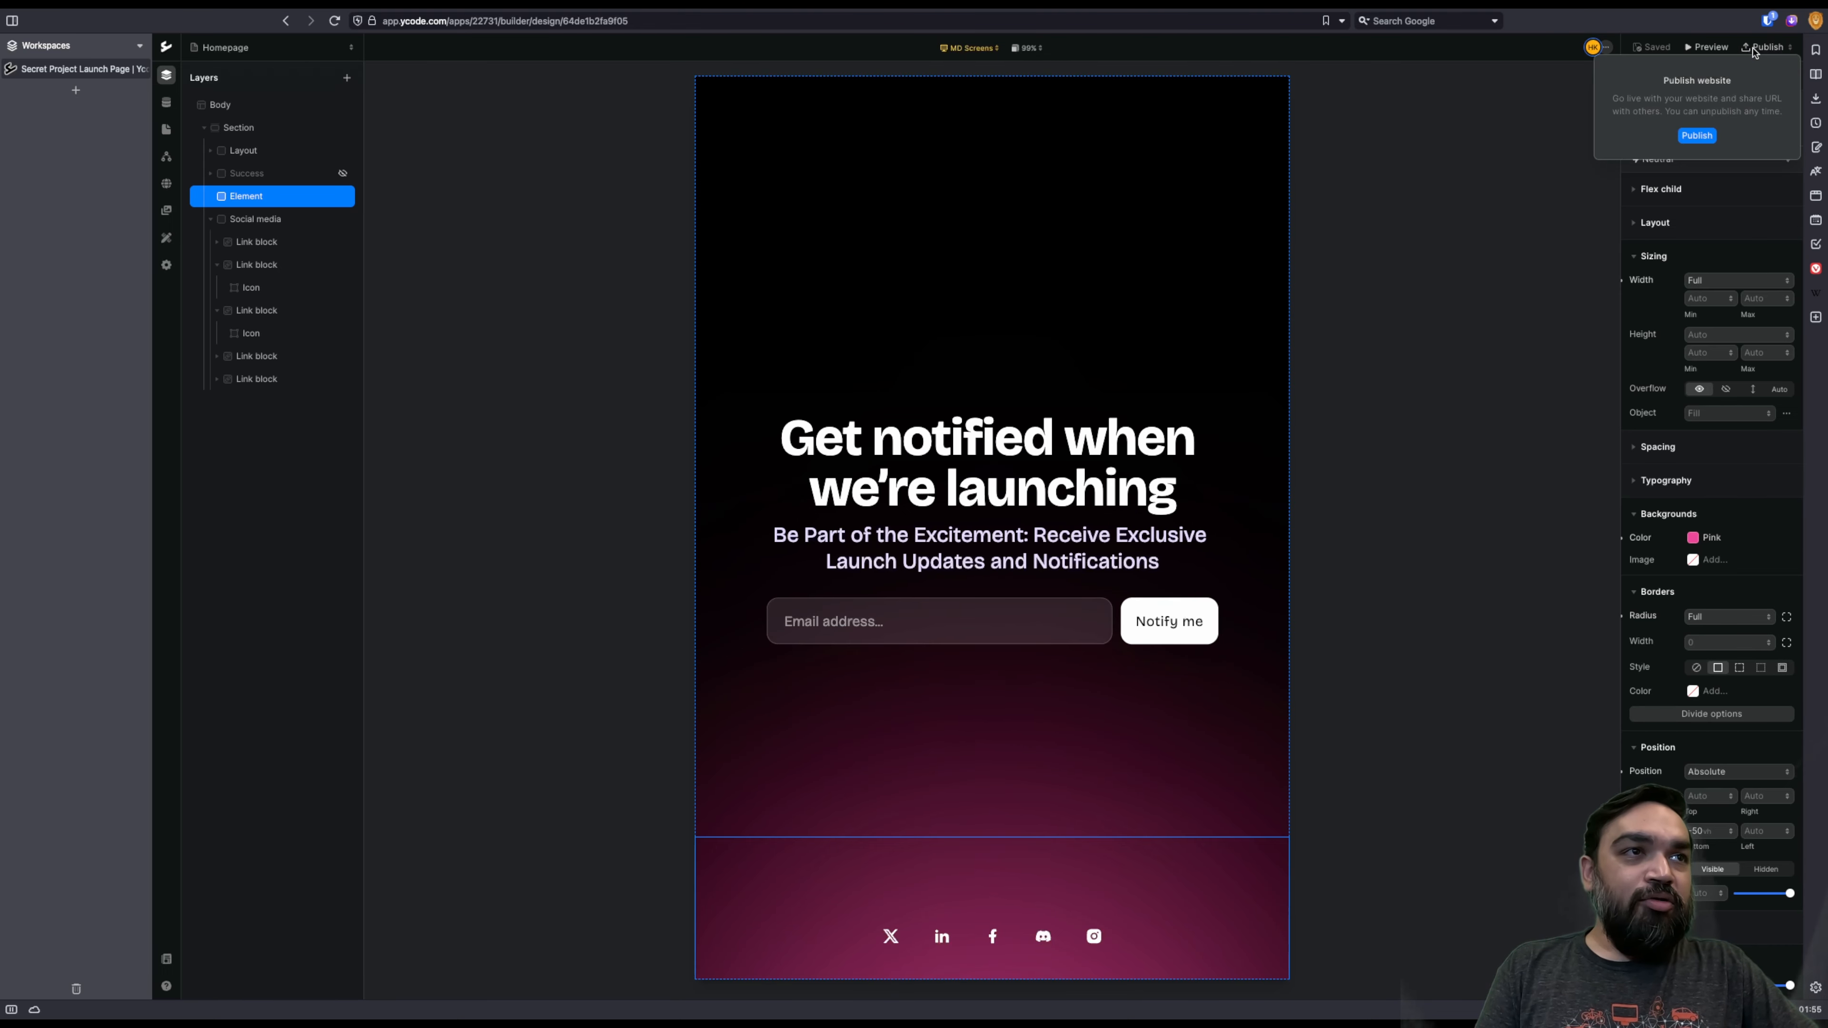
{"action": "left_click", "coordinate": [1697, 135]}
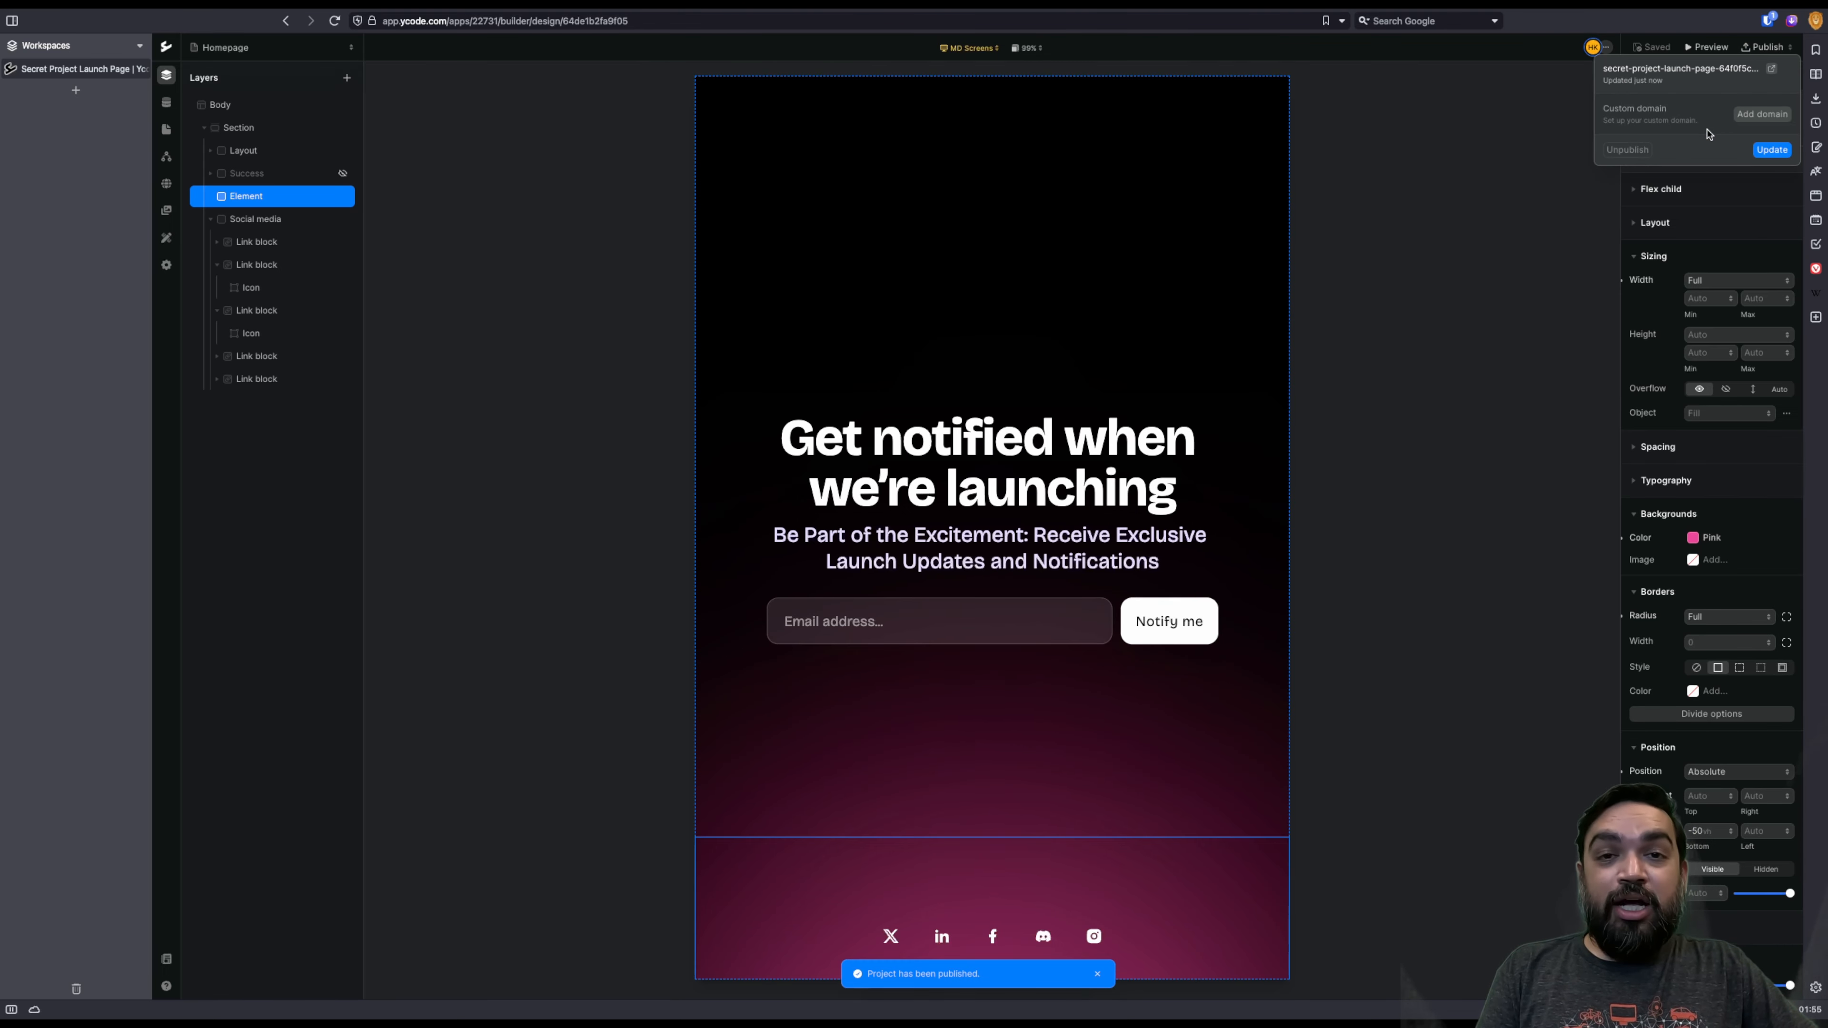
{"action": "double_click", "coordinate": [1678, 69]}
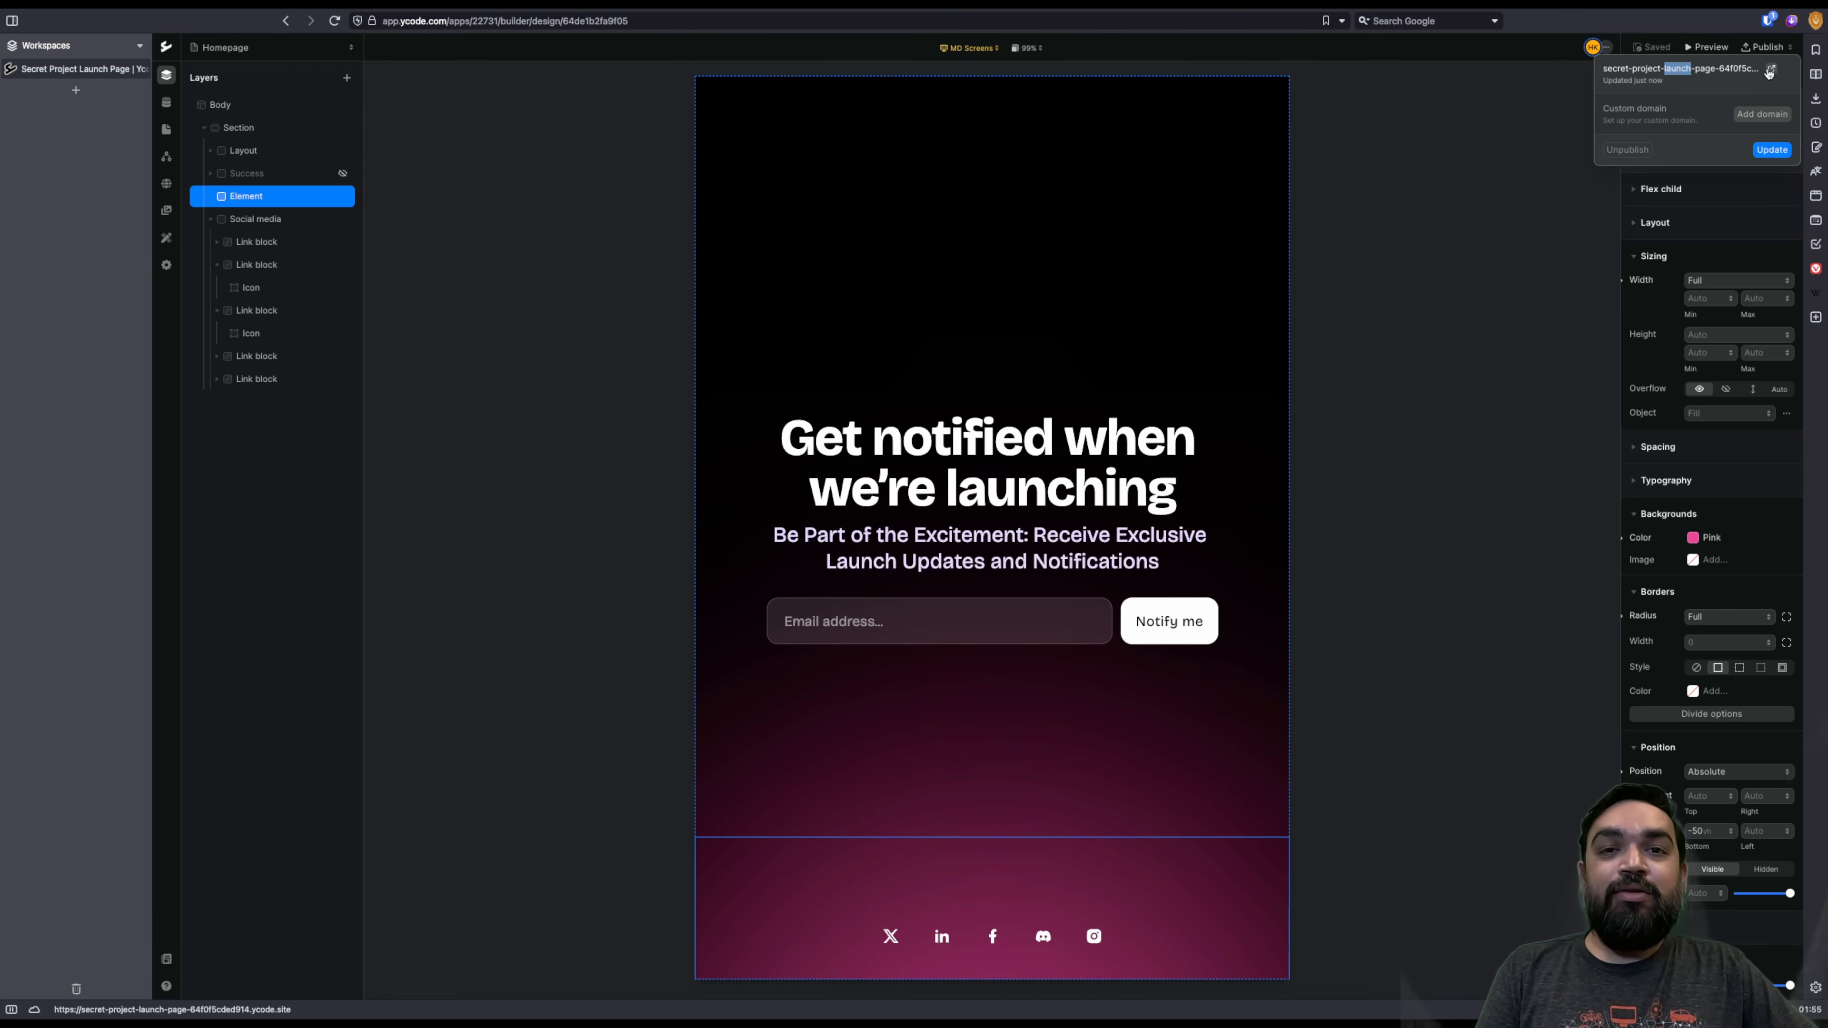
{"action": "left_click", "coordinate": [1764, 115]}
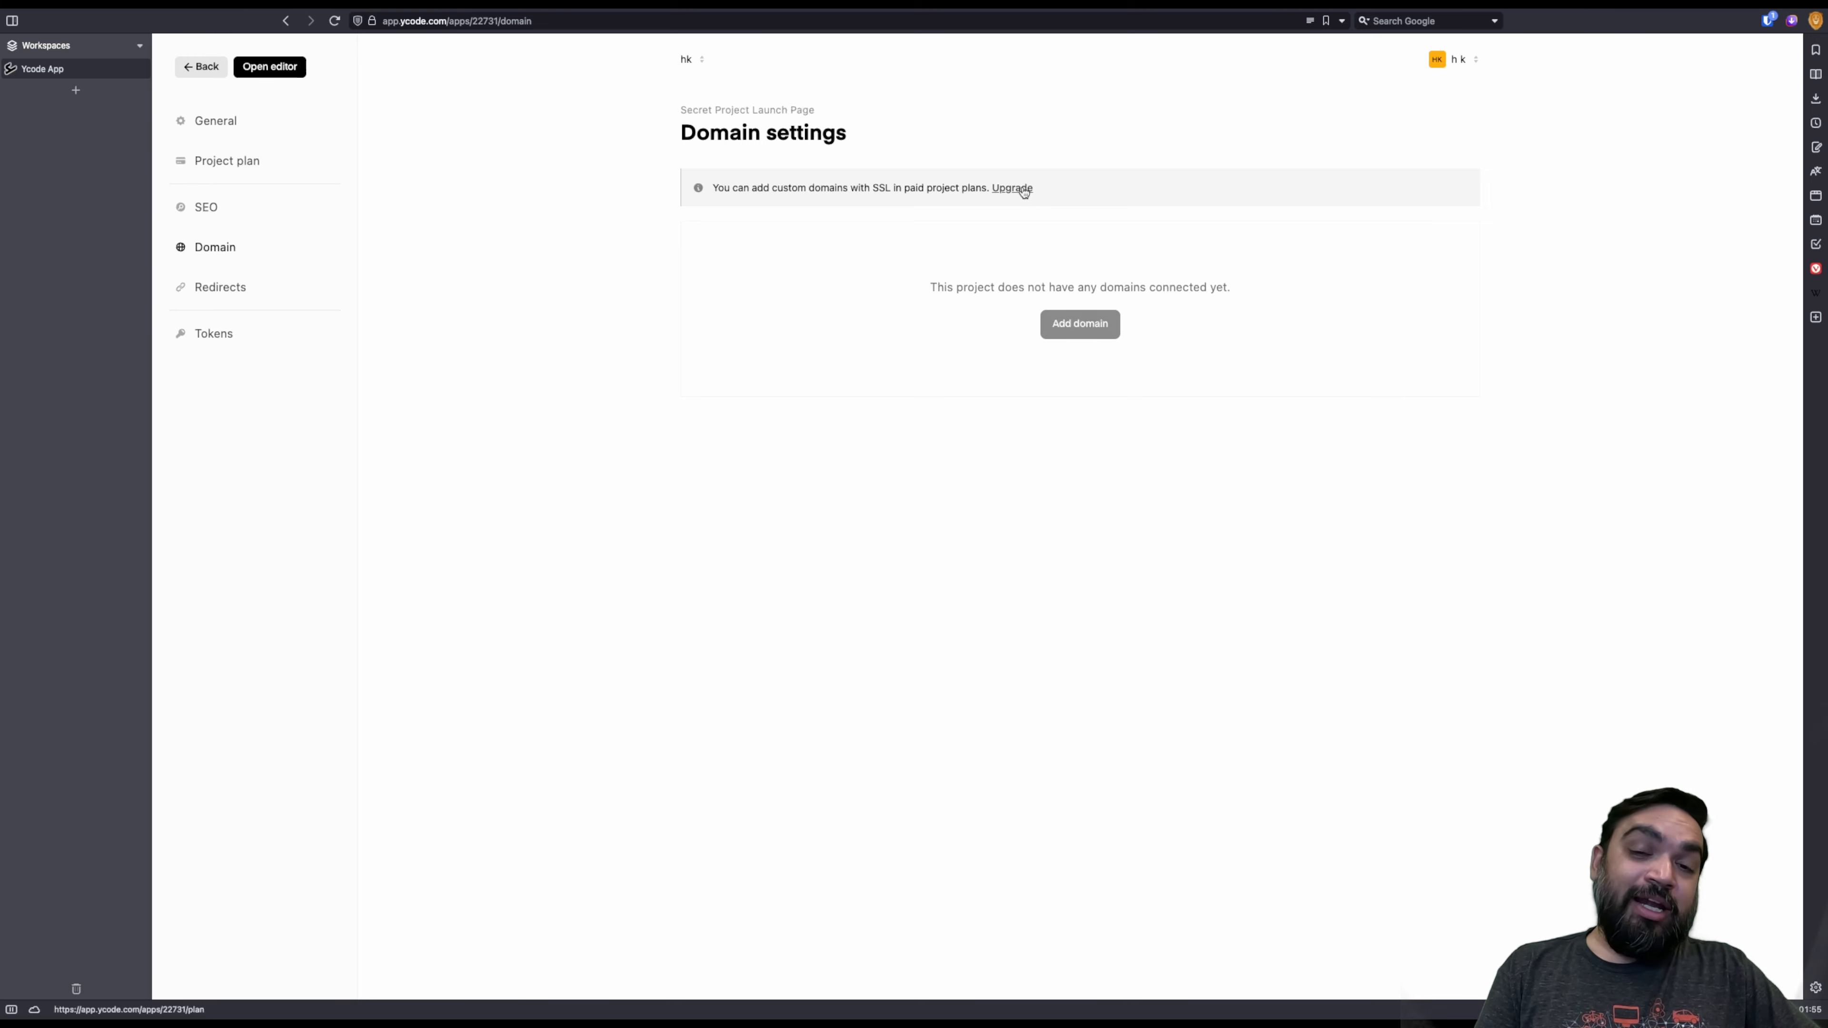
{"action": "left_click", "coordinate": [262, 75]}
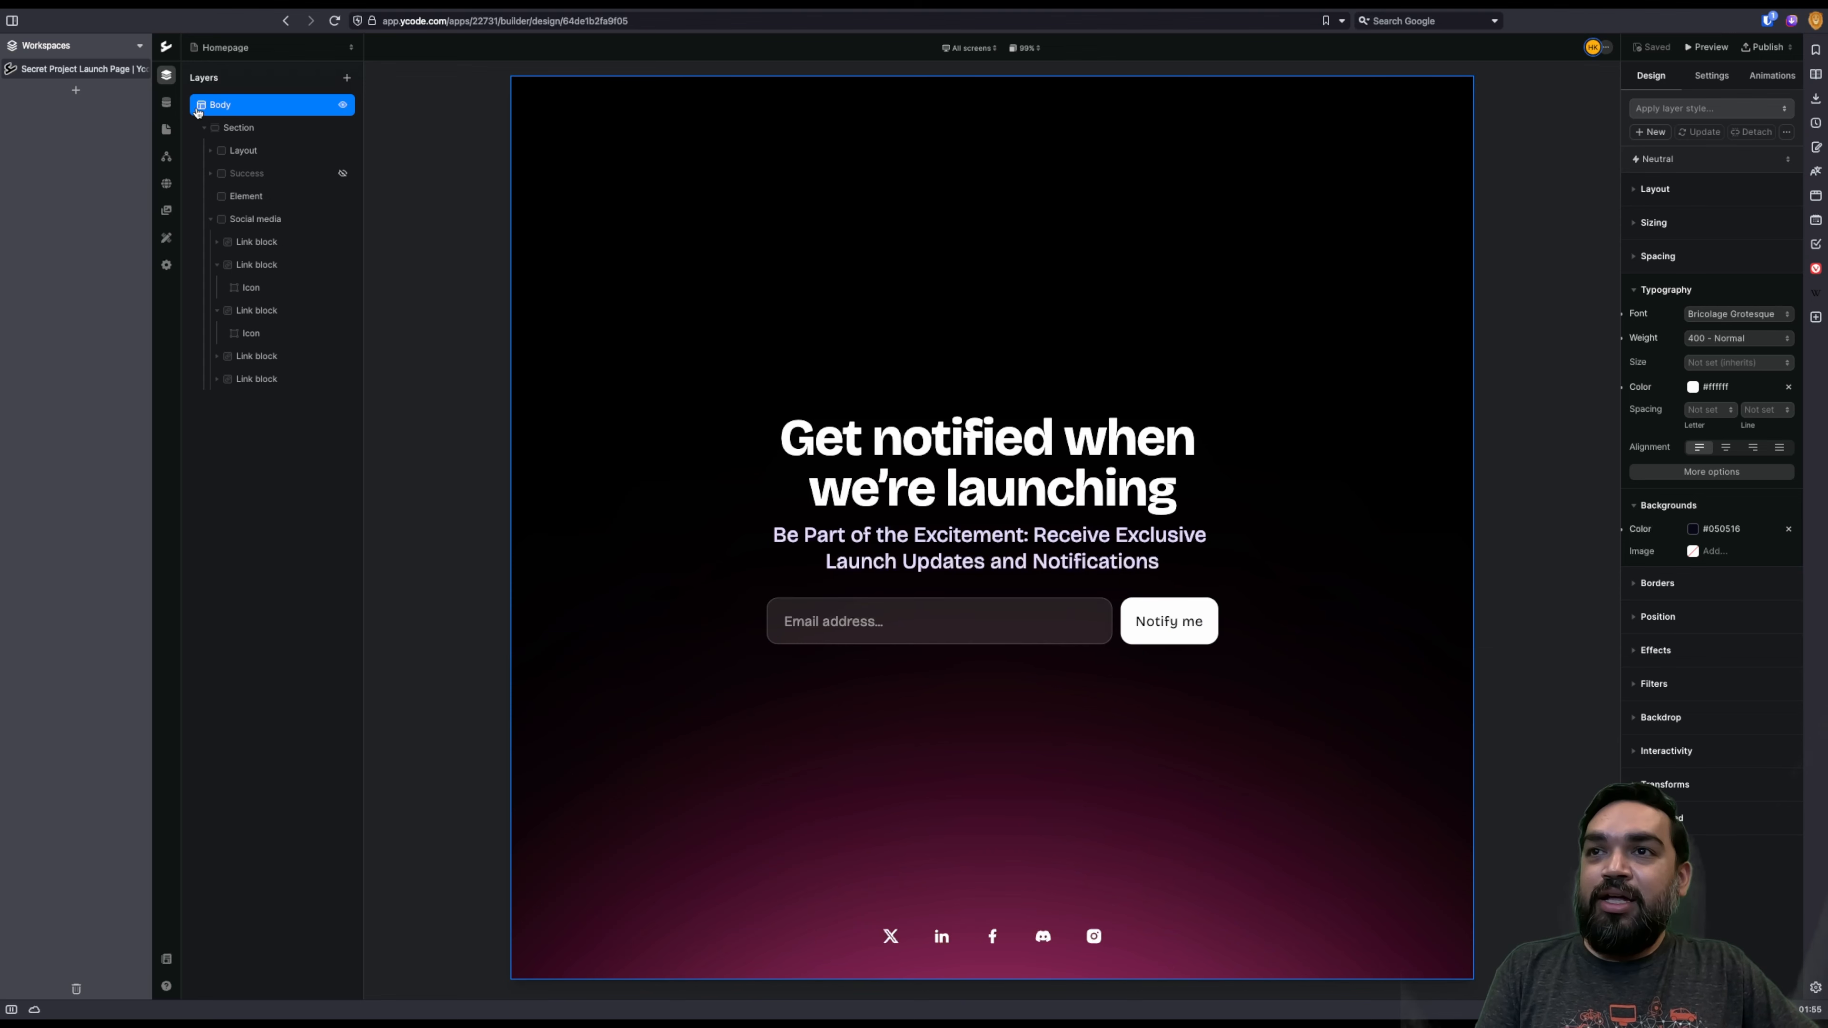
Step: Review the Subscribers collection and the Homepage's general page settings
{"action": "left_click", "coordinate": [166, 102]}
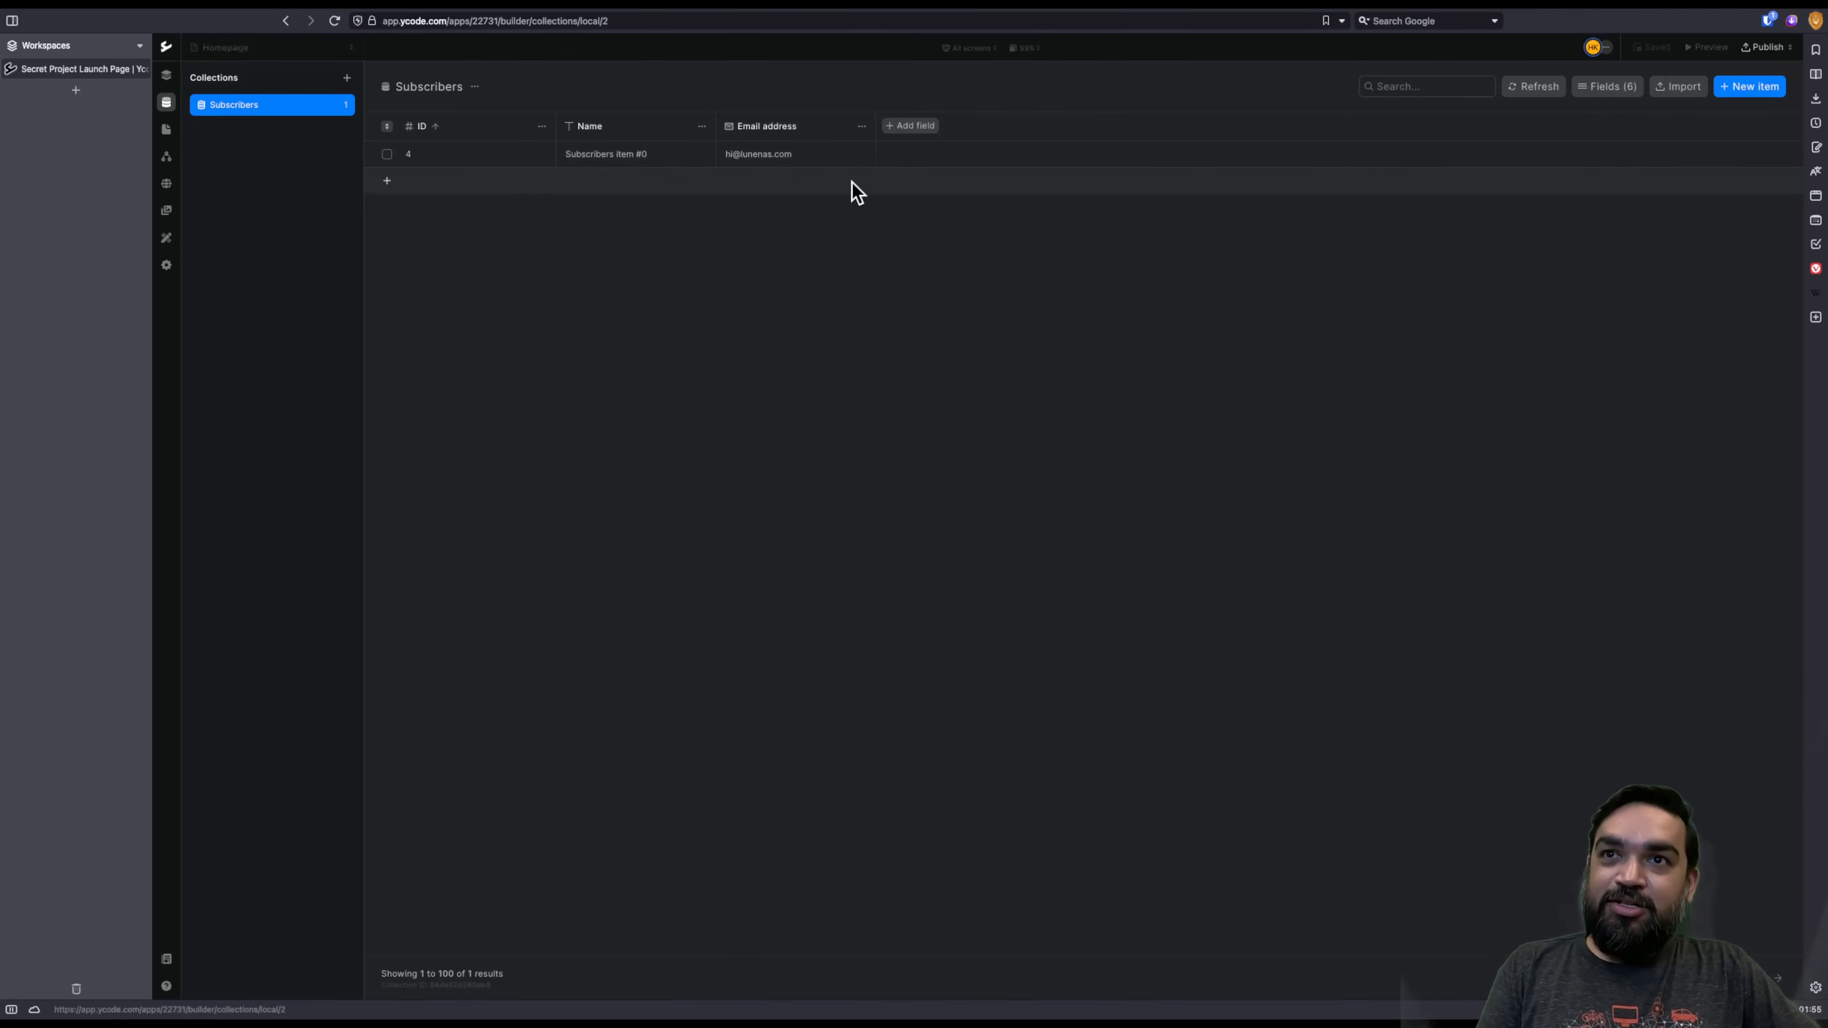
{"action": "left_click", "coordinate": [166, 131]}
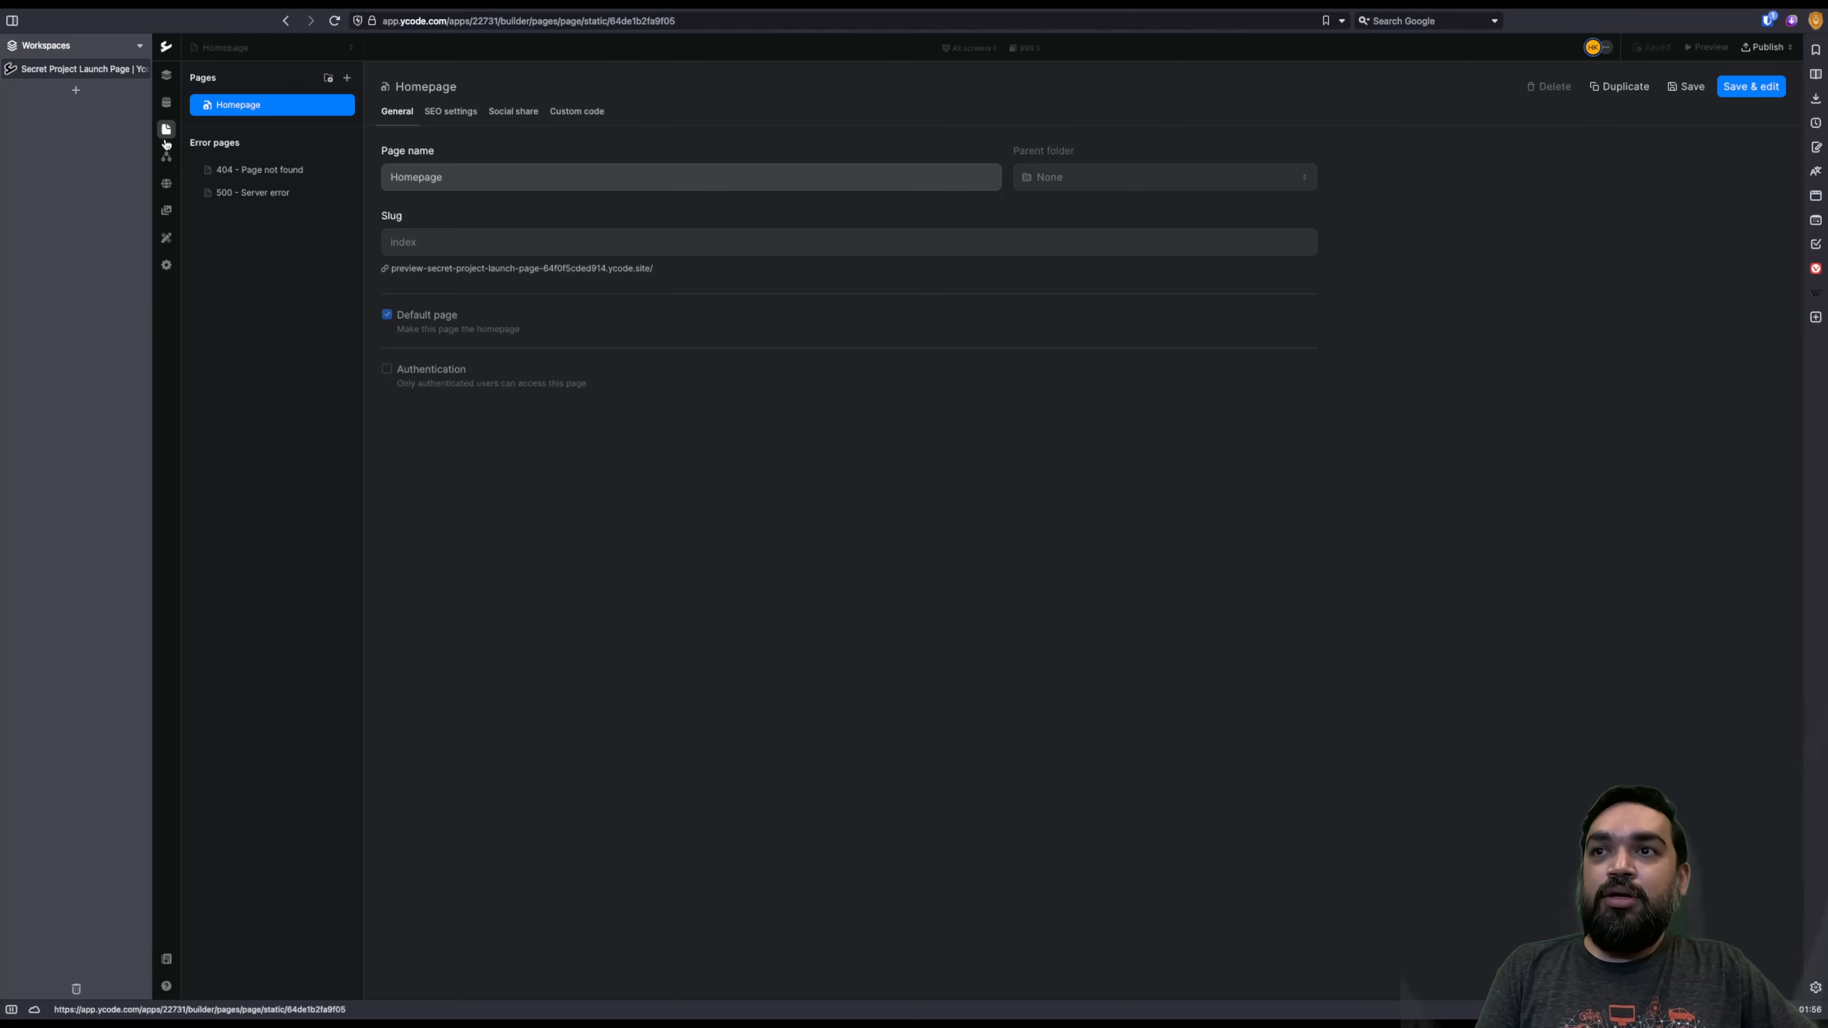
Step: Review the Subscribe page workflow and browse the event types that can be added after its last step
{"action": "left_click", "coordinate": [167, 157]}
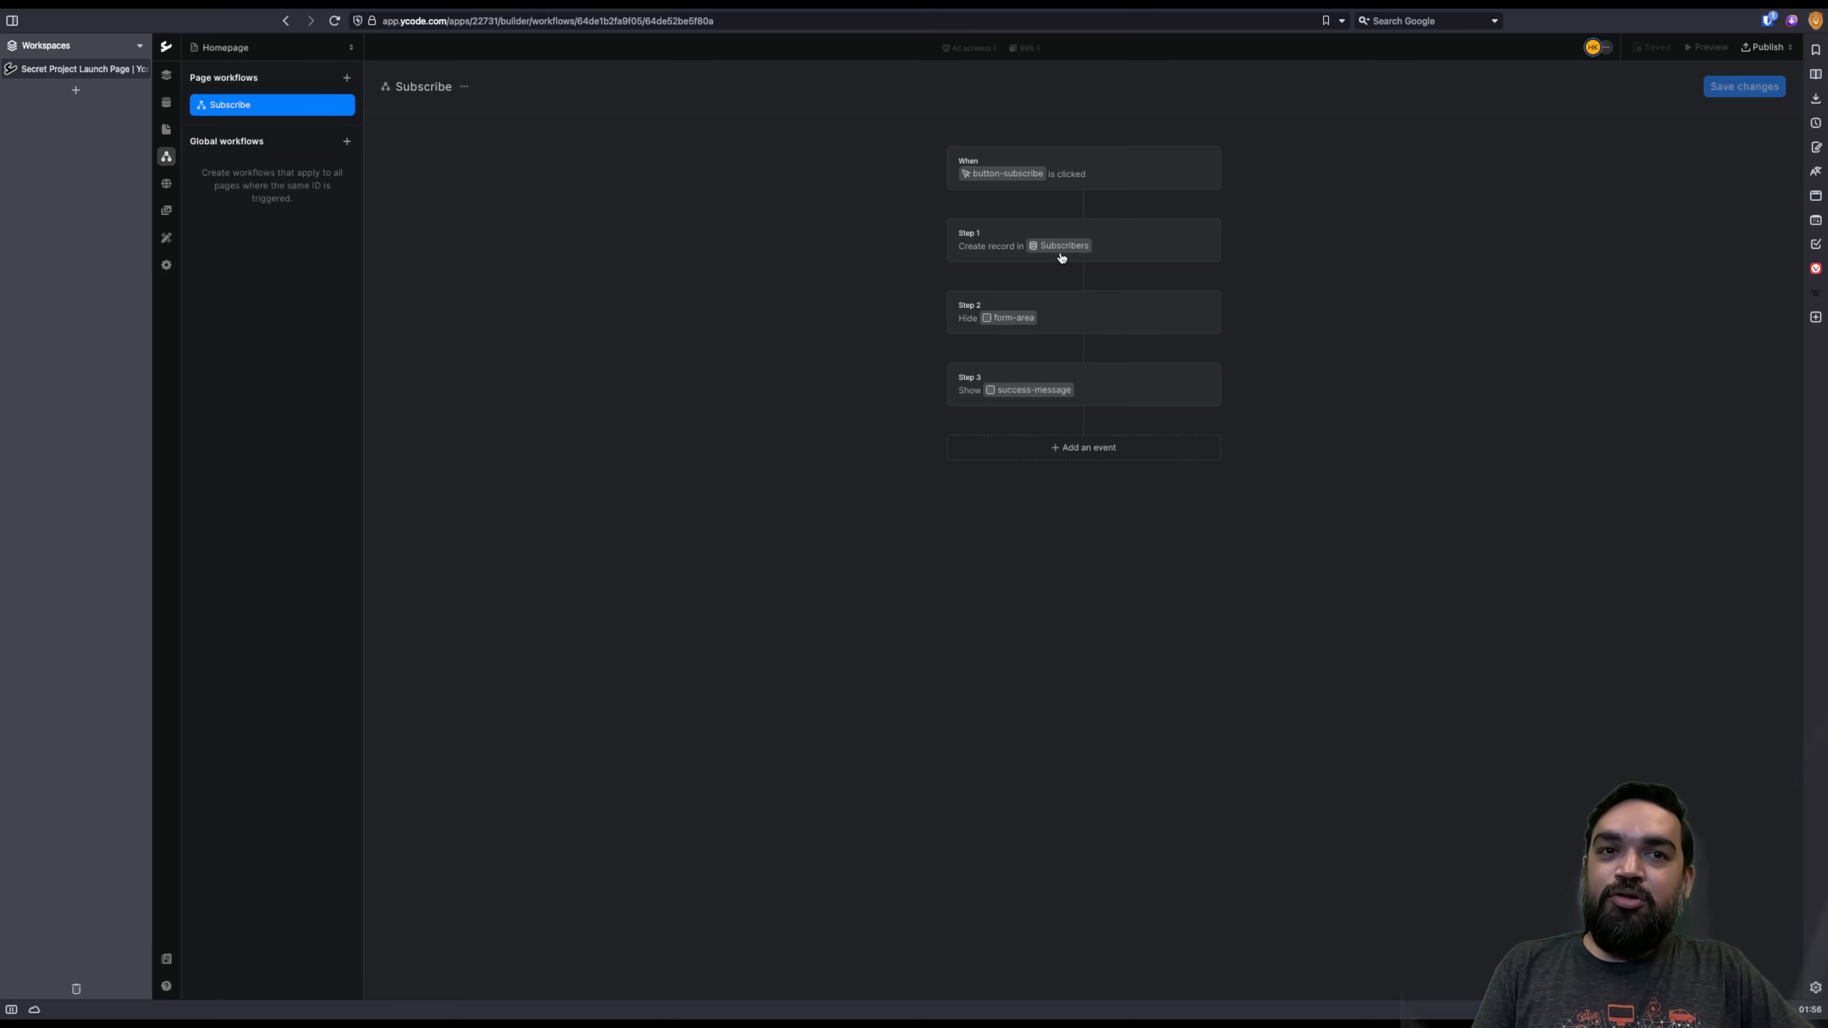
{"action": "left_click", "coordinate": [1074, 451]}
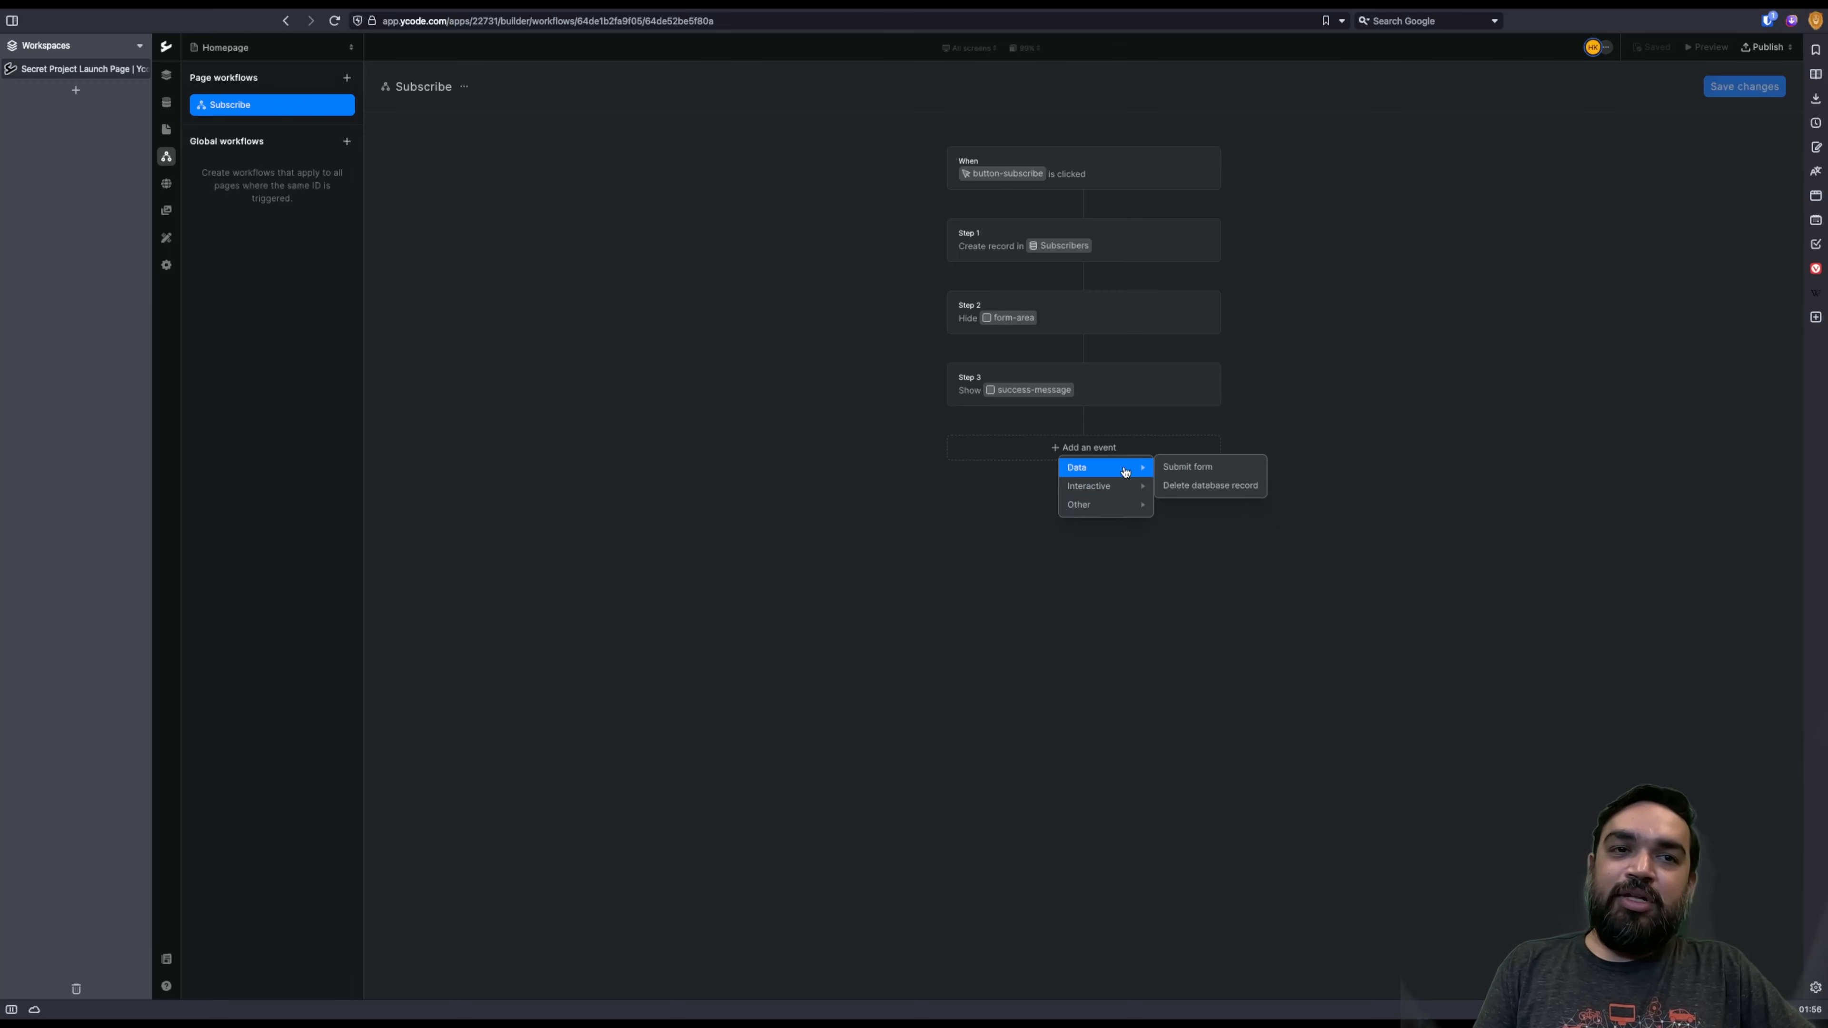
{"action": "mouse_move", "coordinate": [1125, 512]}
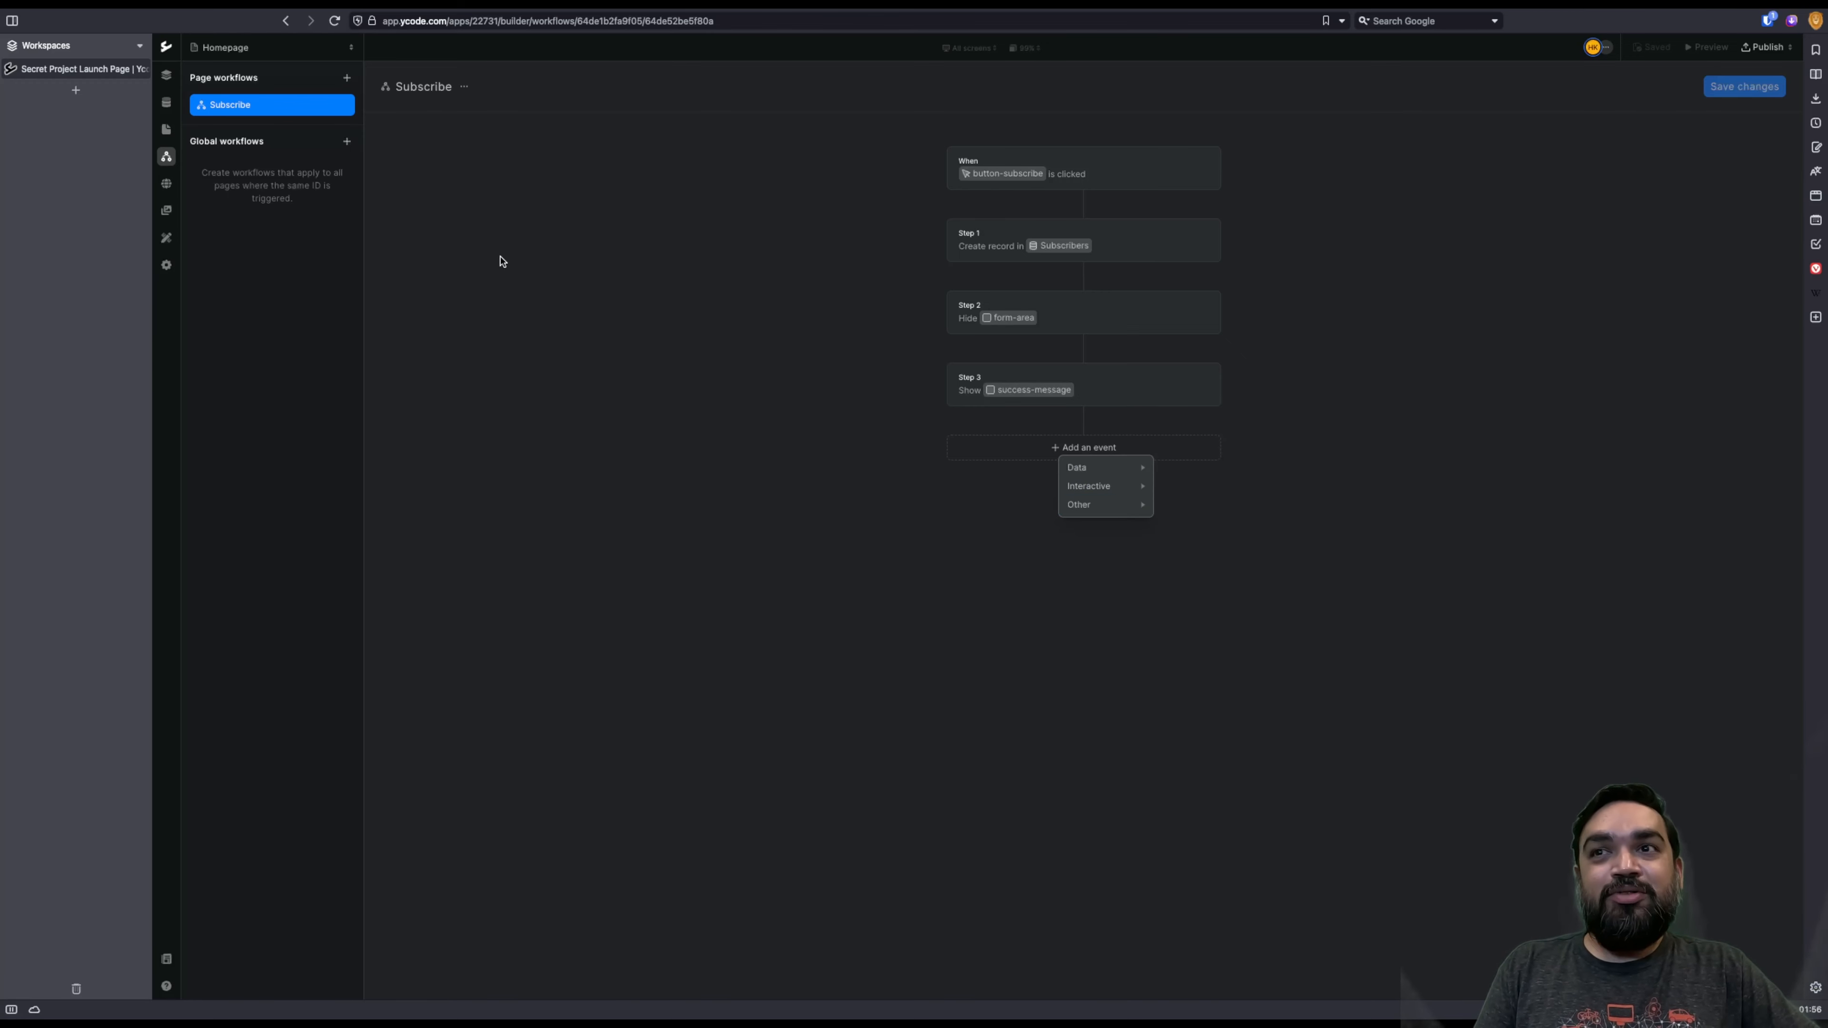
Step: Review the project's connections, all files in the file manager, and the available Google and built-in fonts
{"action": "left_click", "coordinate": [175, 192]}
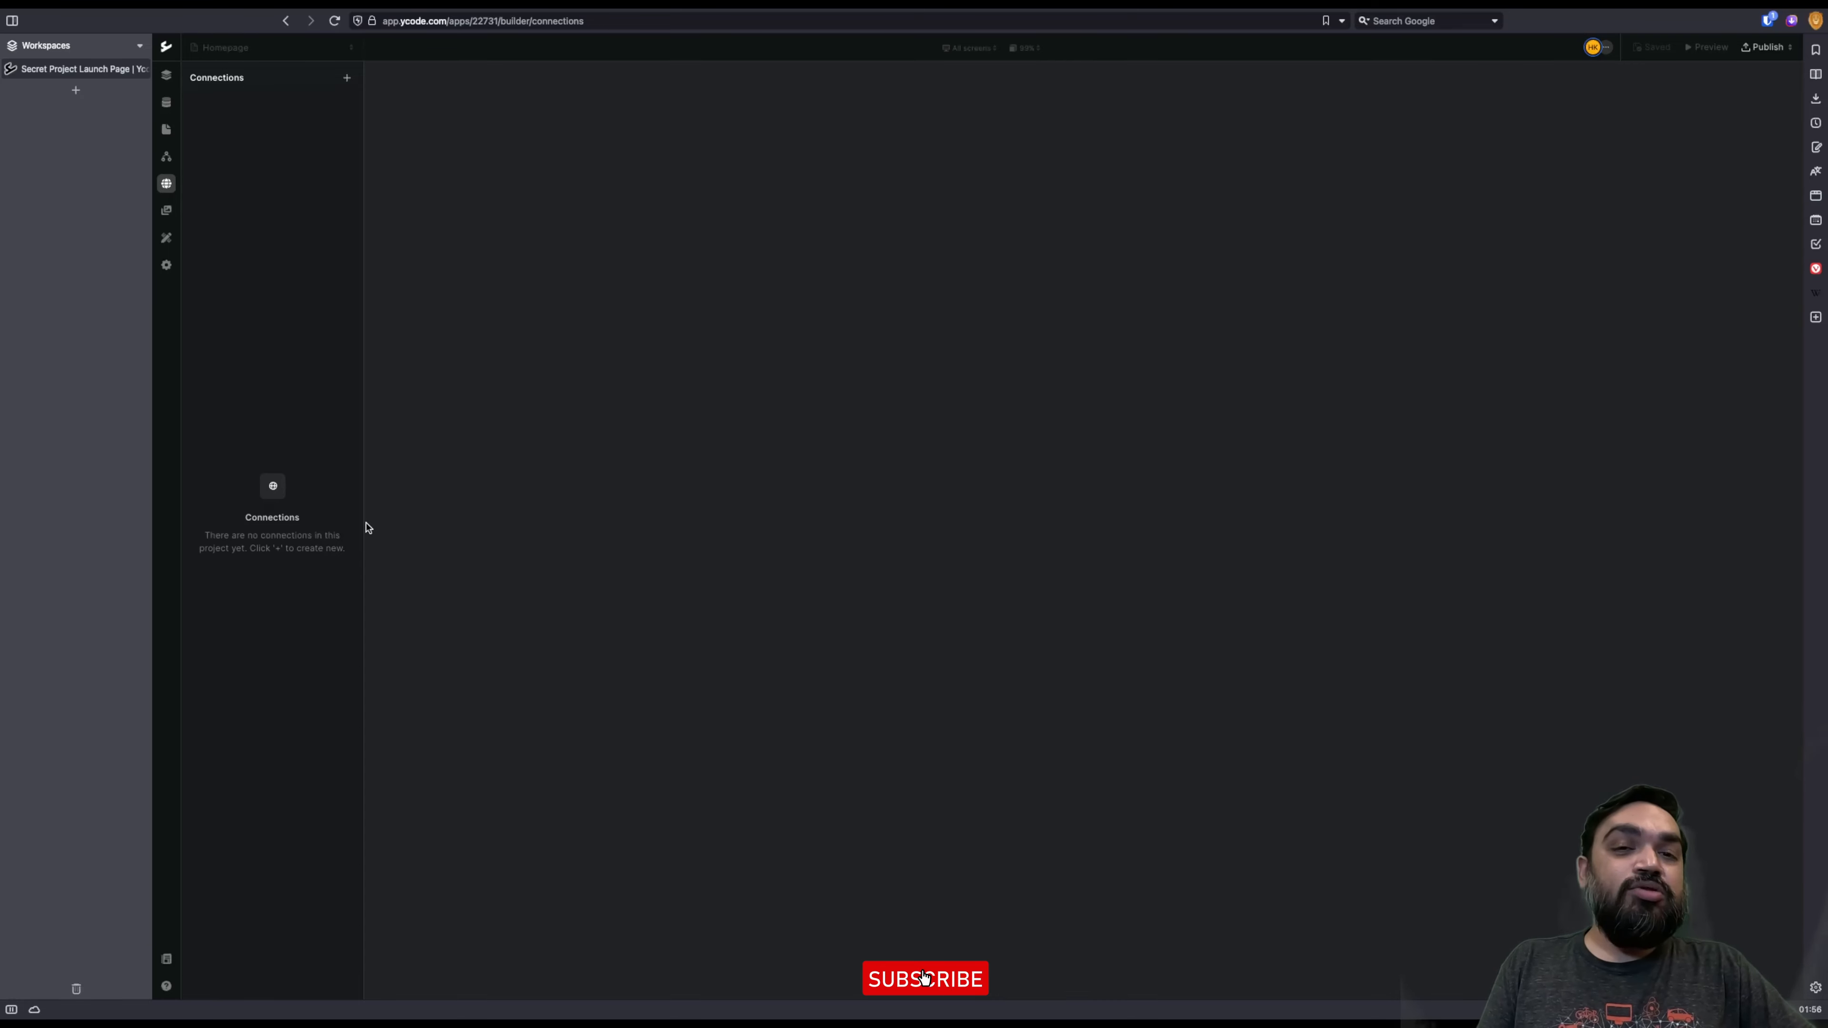
{"action": "left_click", "coordinate": [167, 216]}
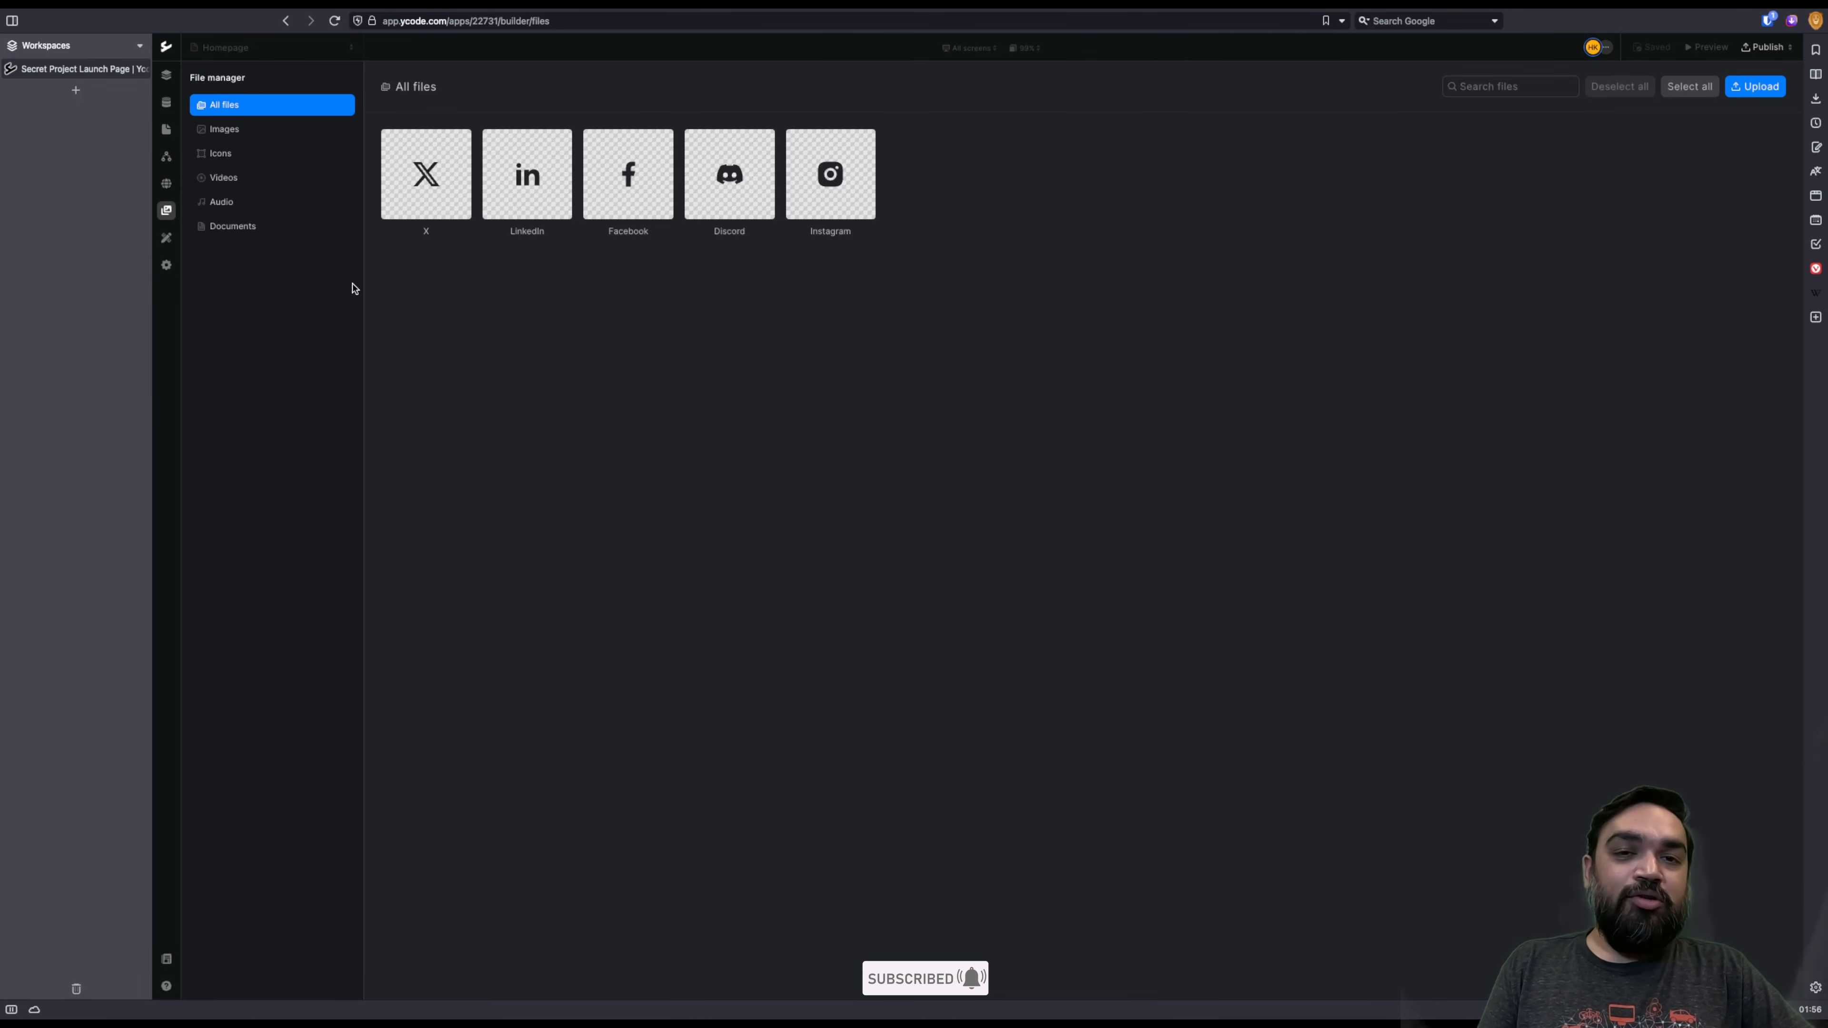
{"action": "mouse_move", "coordinate": [389, 153]}
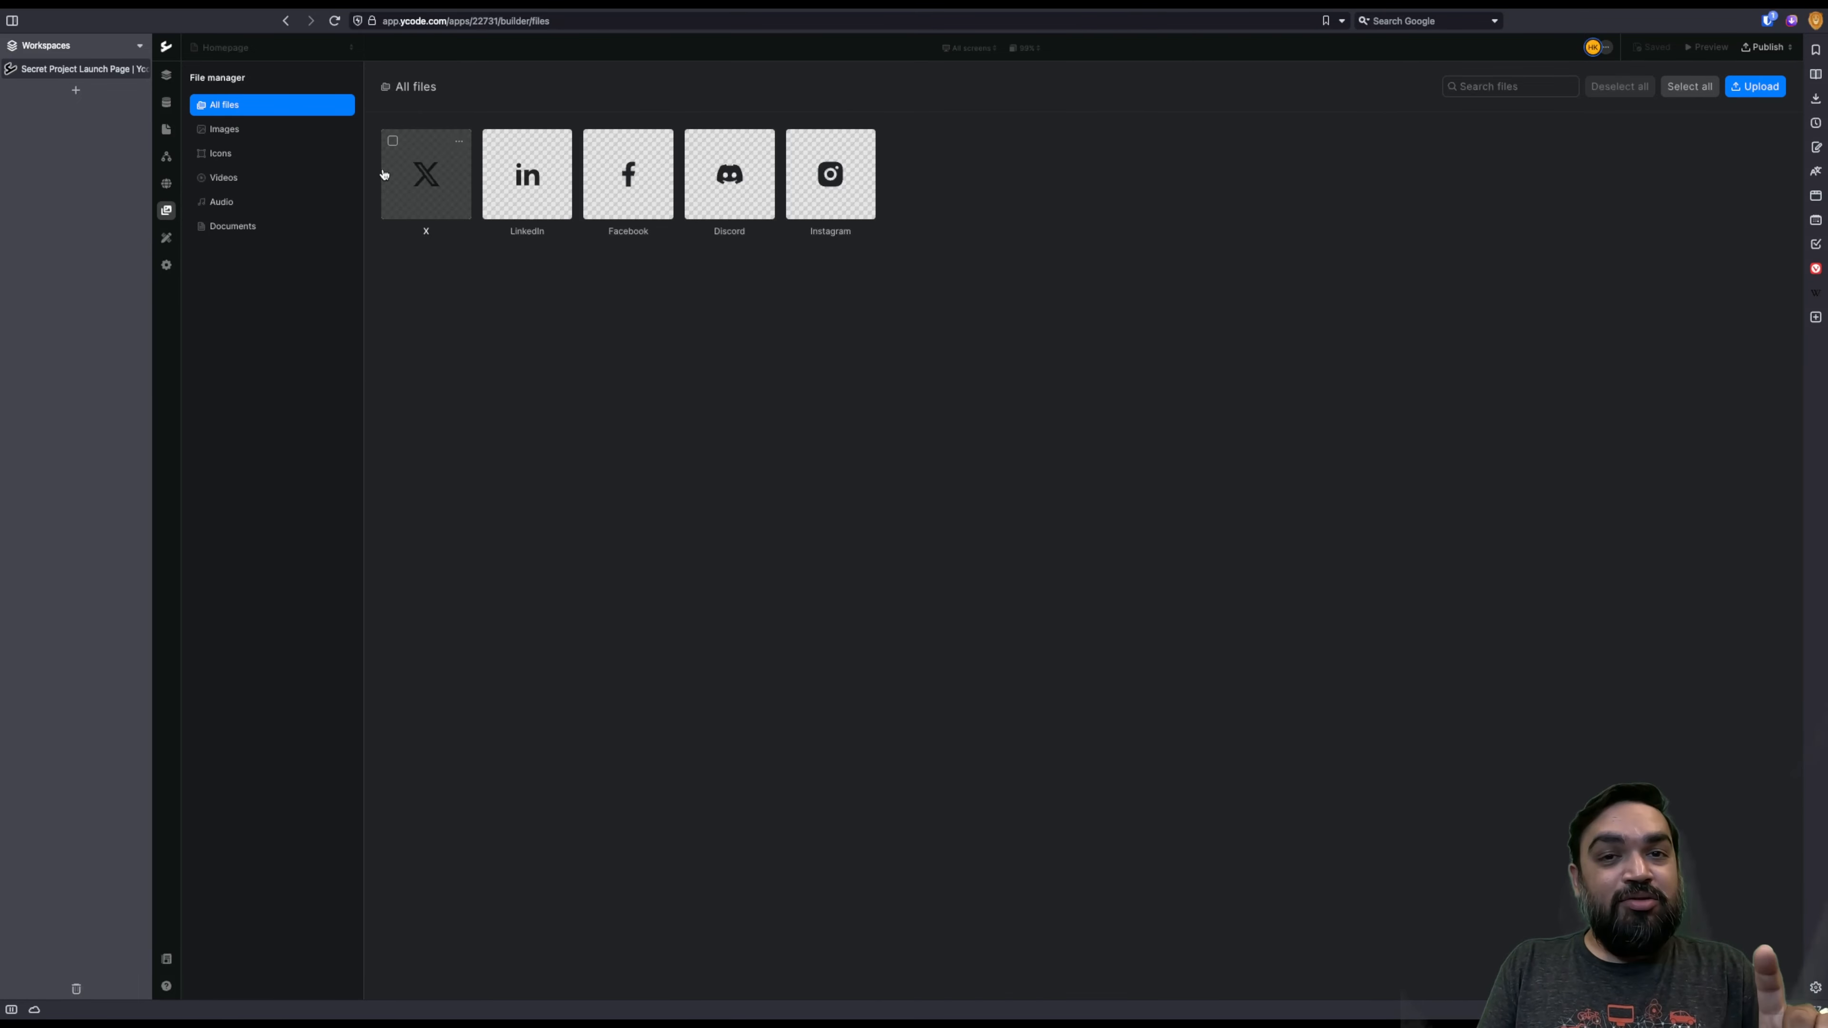
{"action": "left_click", "coordinate": [170, 239]}
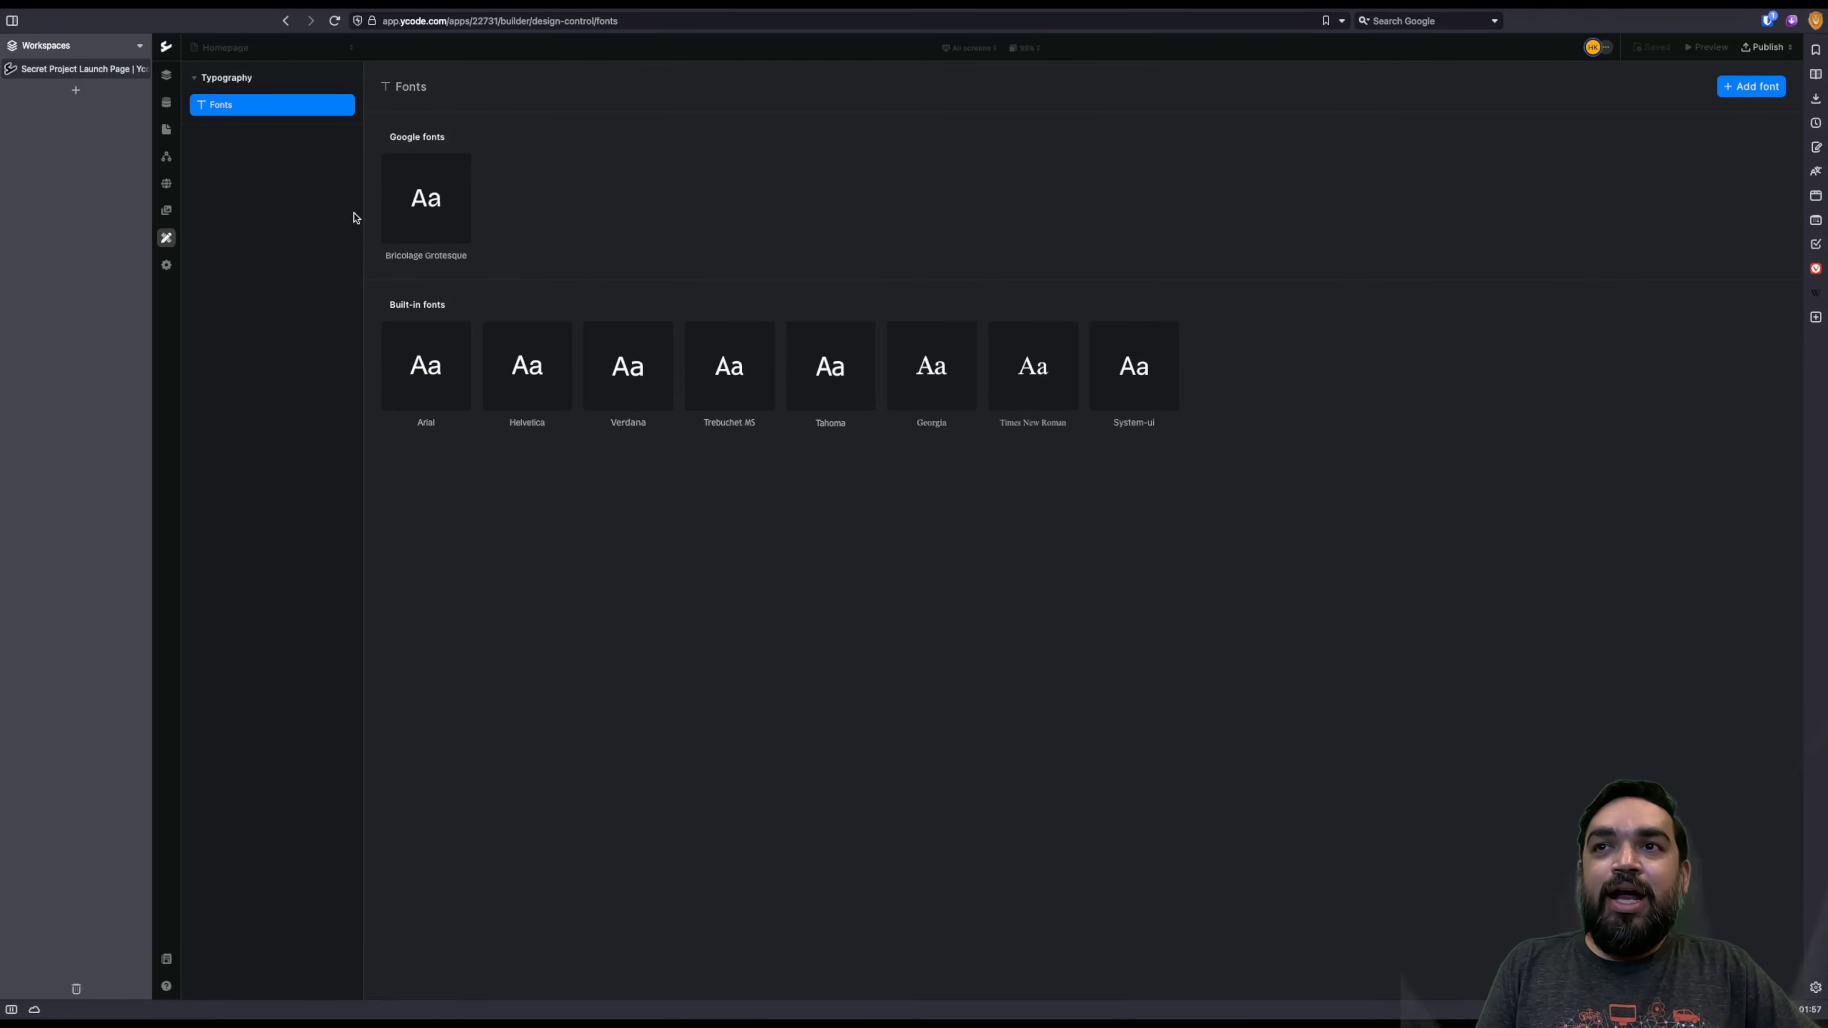
Step: Check the project's custom code and authentication settings, and return to the Homepage layers in the design editor
{"action": "left_click", "coordinate": [166, 265]}
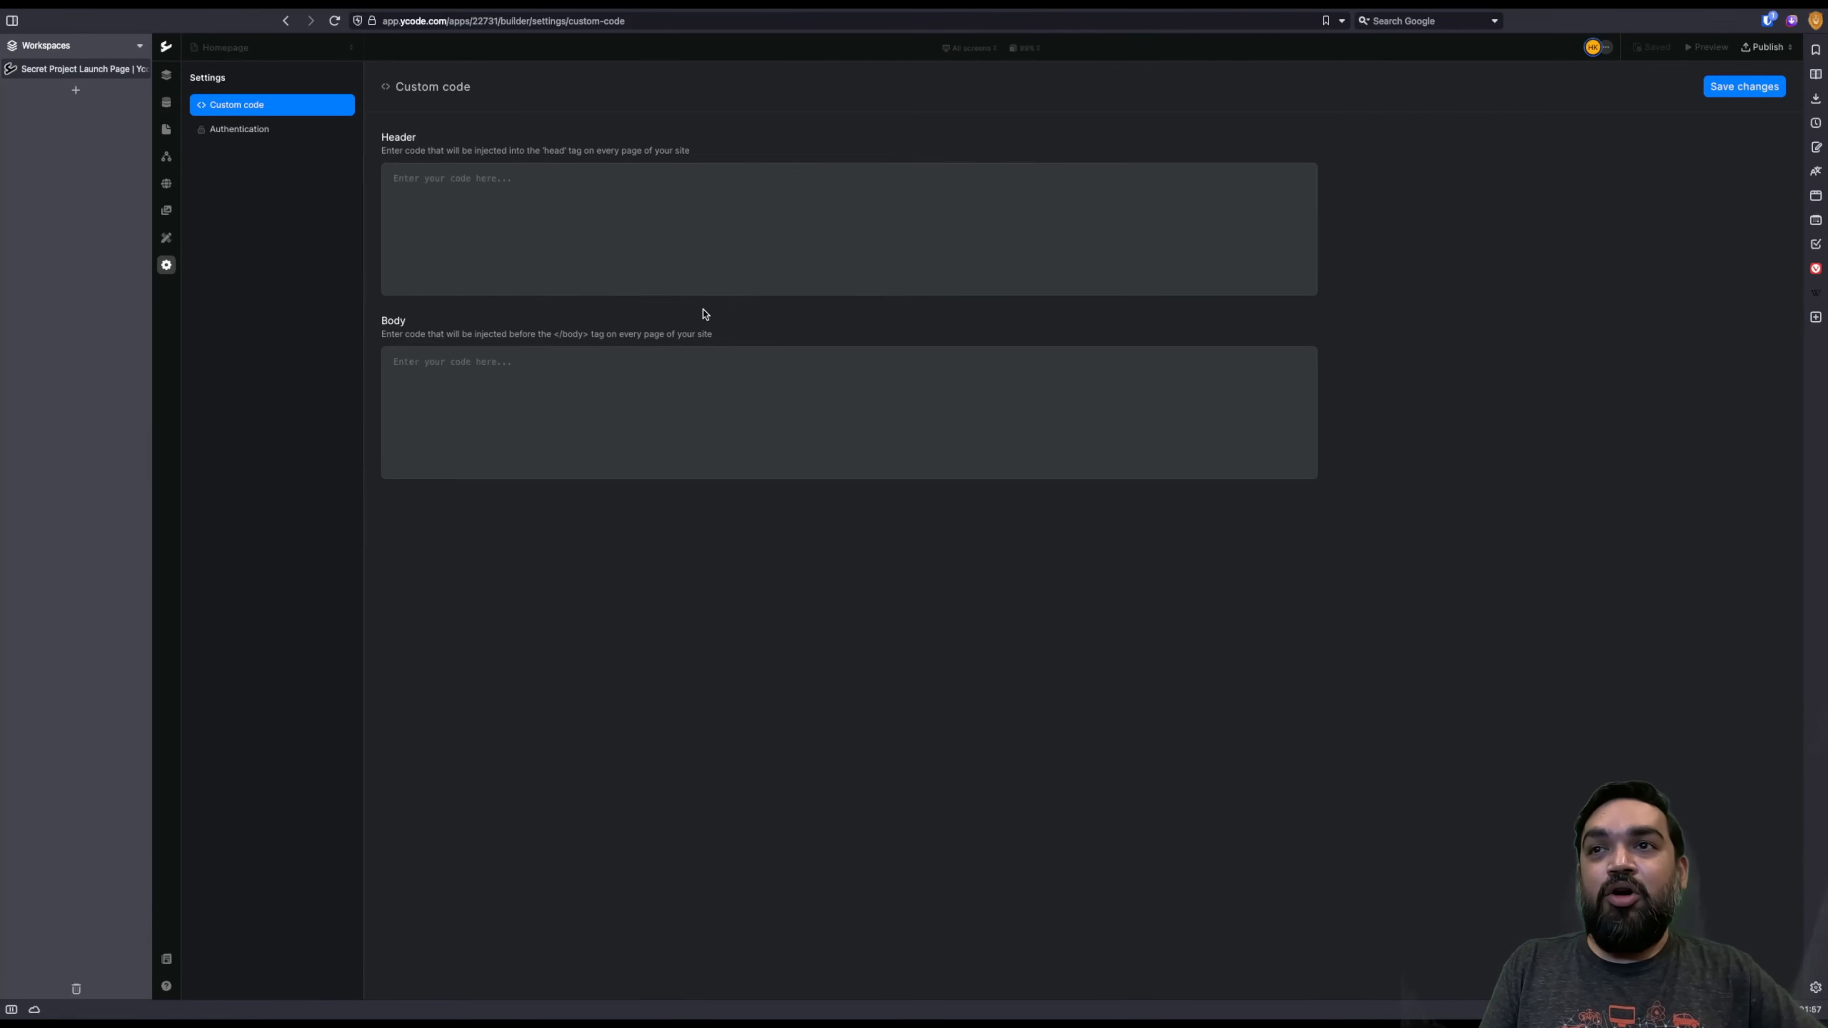
{"action": "left_click", "coordinate": [287, 131]}
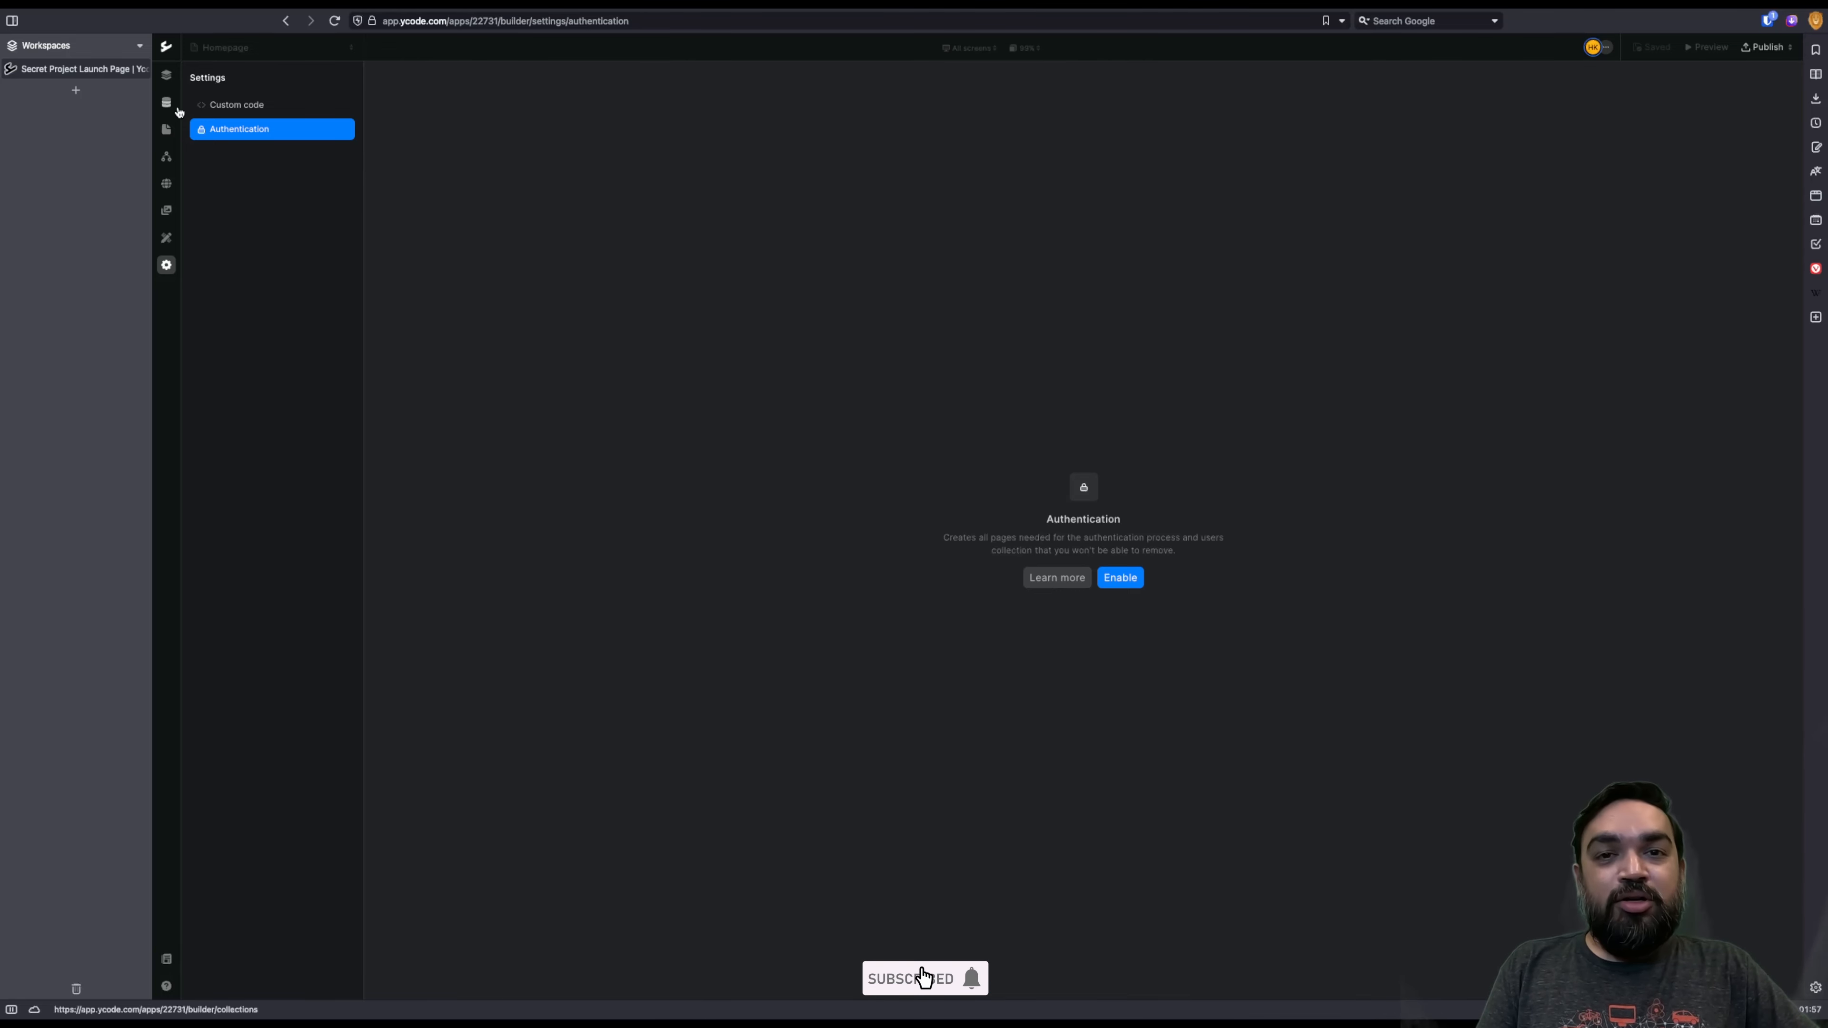
{"action": "left_click", "coordinate": [166, 75]}
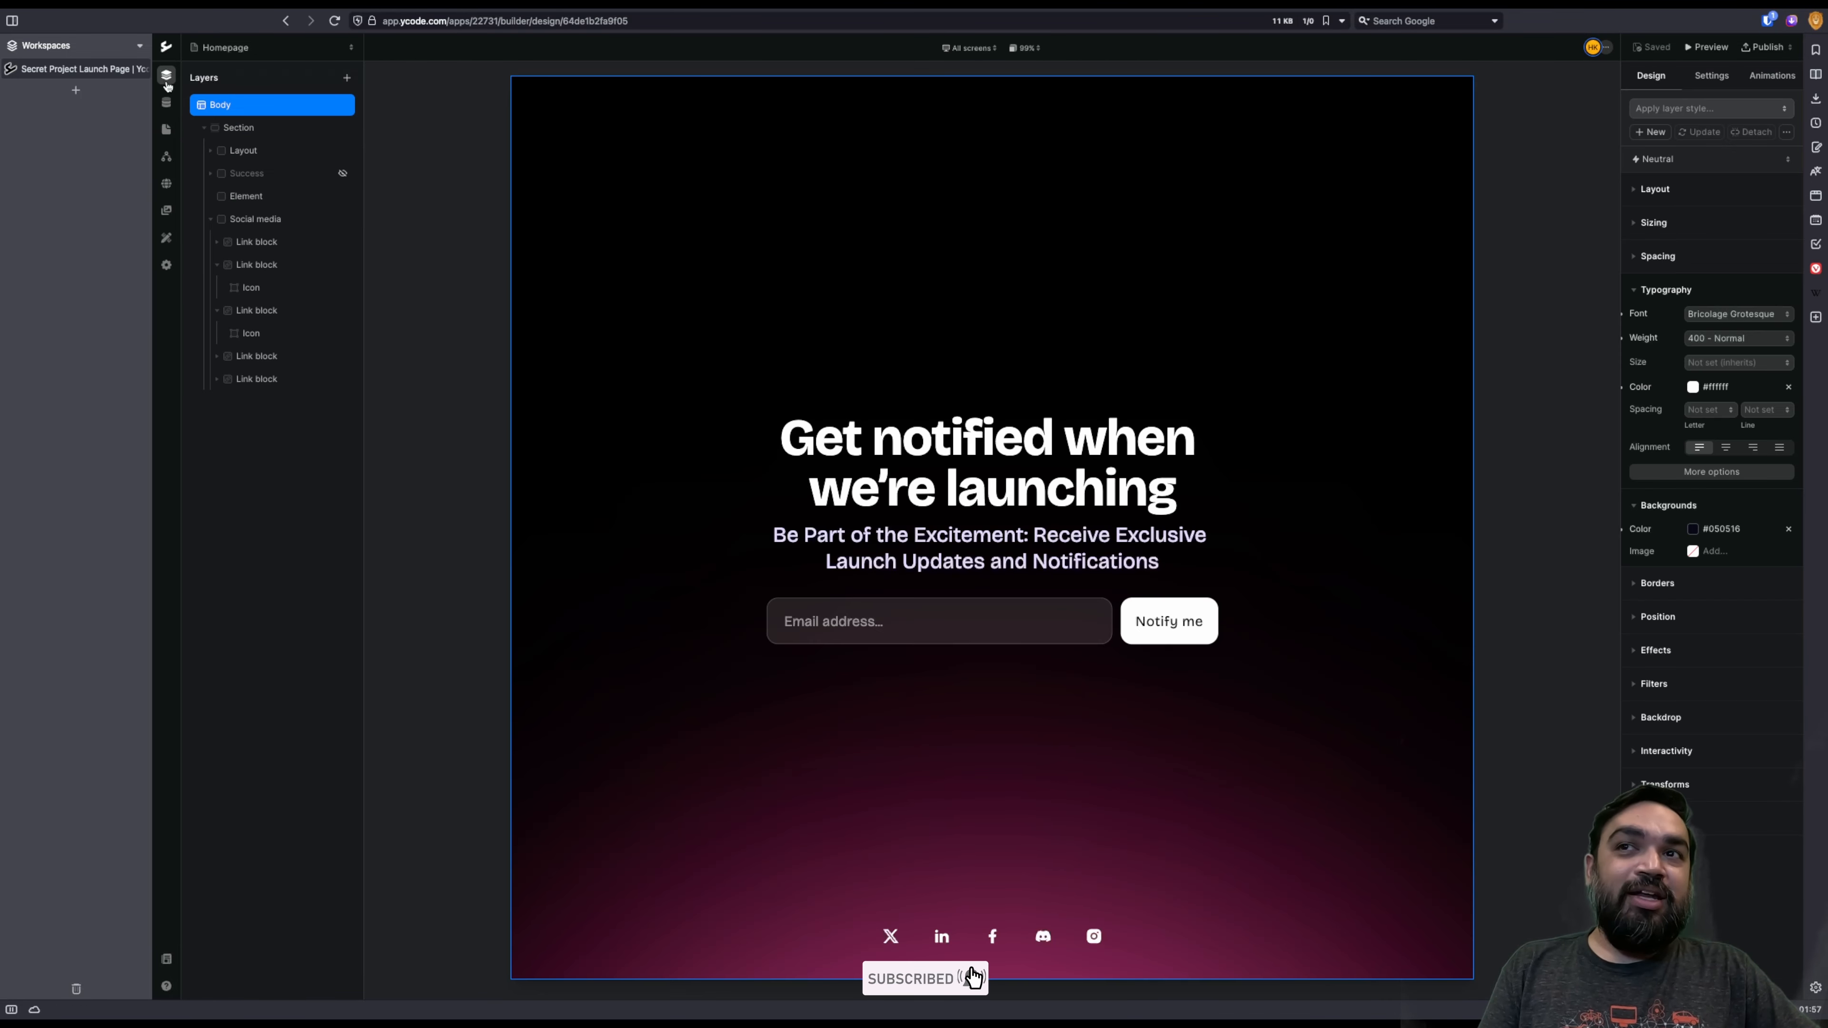